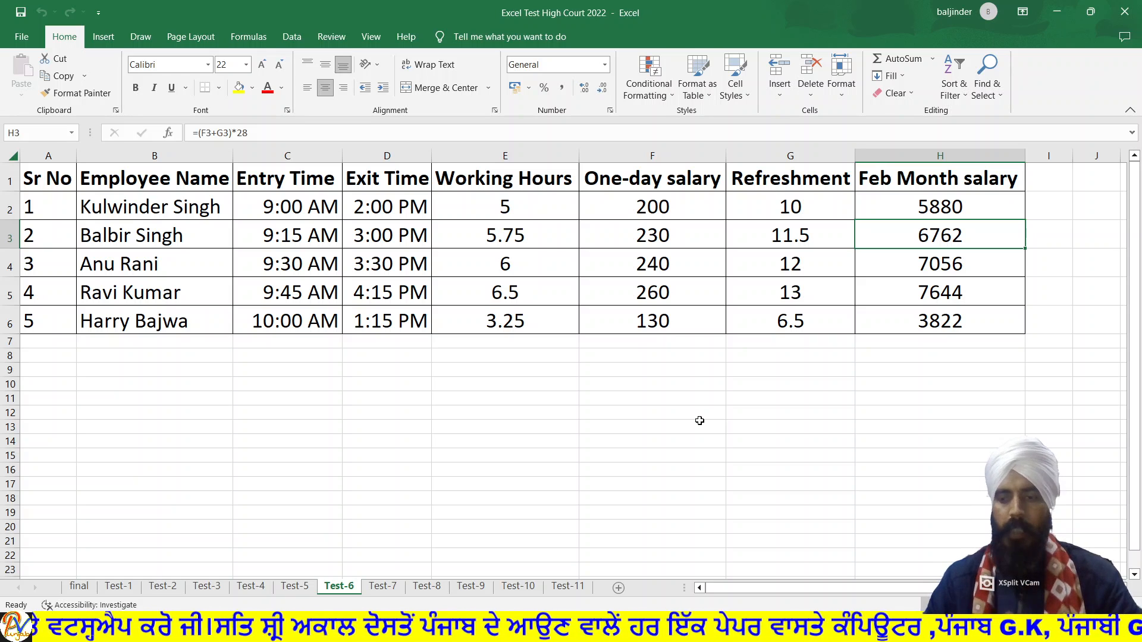
Step: Open the Test-7 sheet and review village A's 2018 and 2019 population figures
click(391, 591)
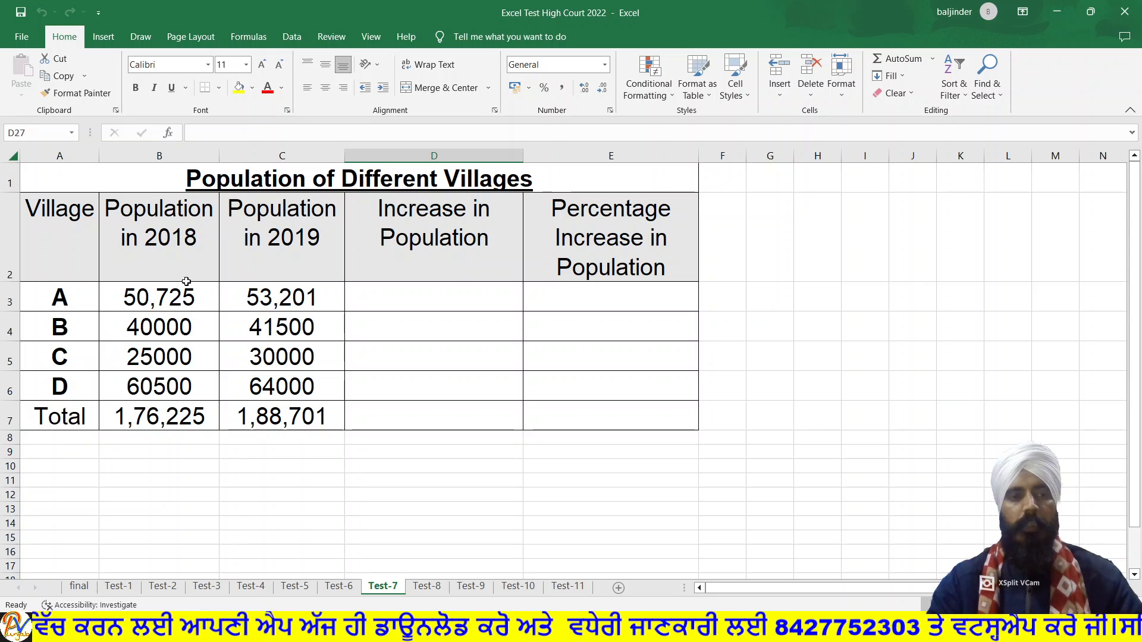
click(187, 294)
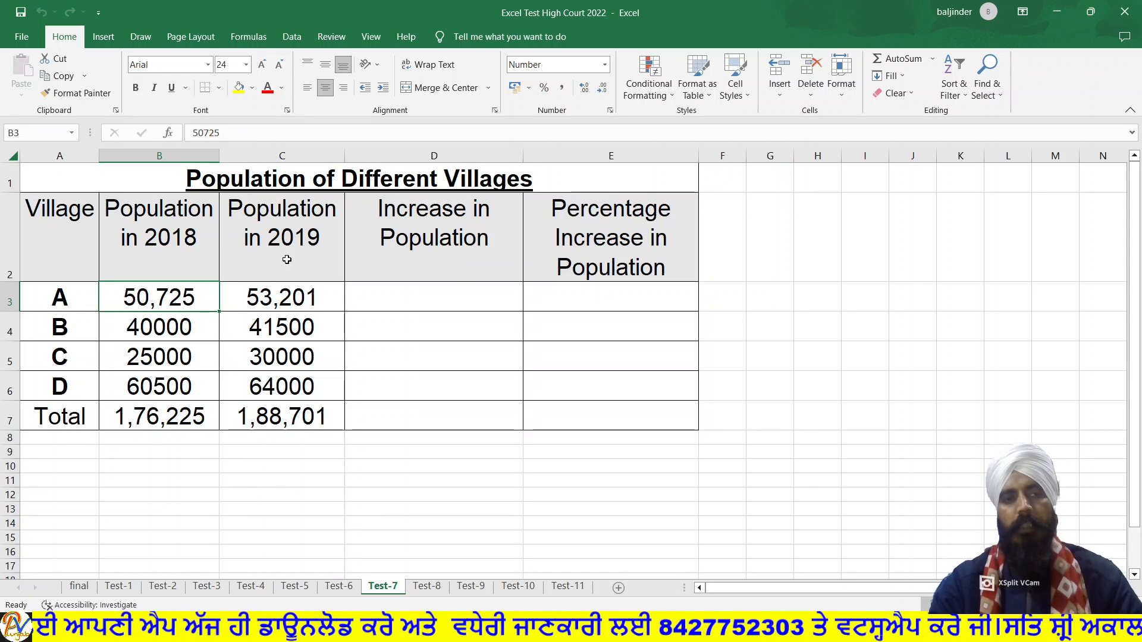
click(287, 295)
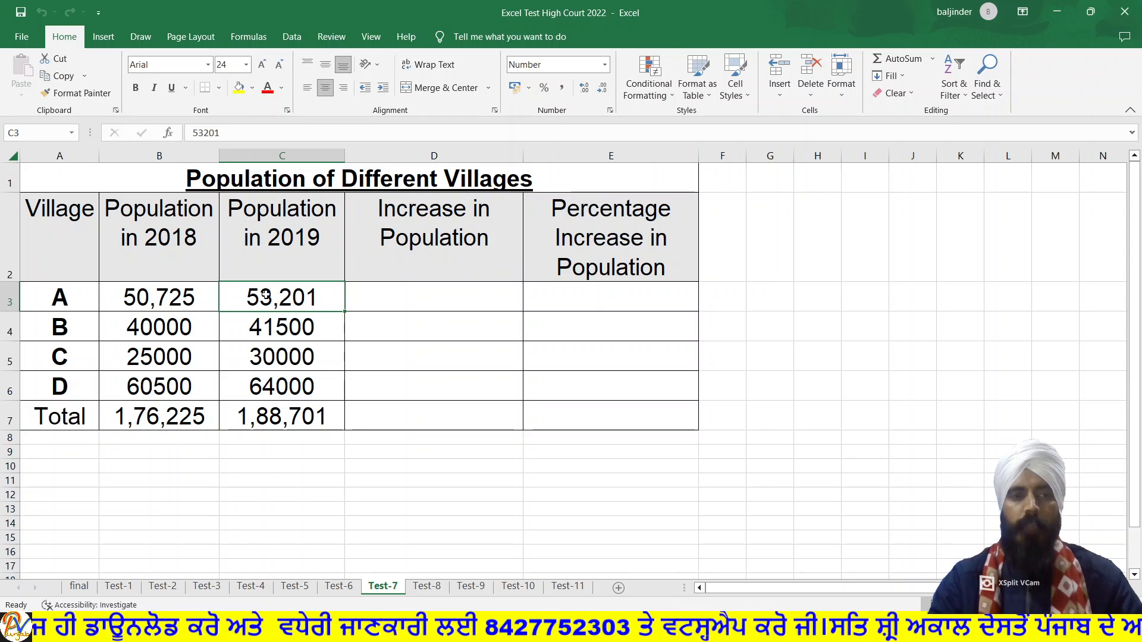
click(161, 306)
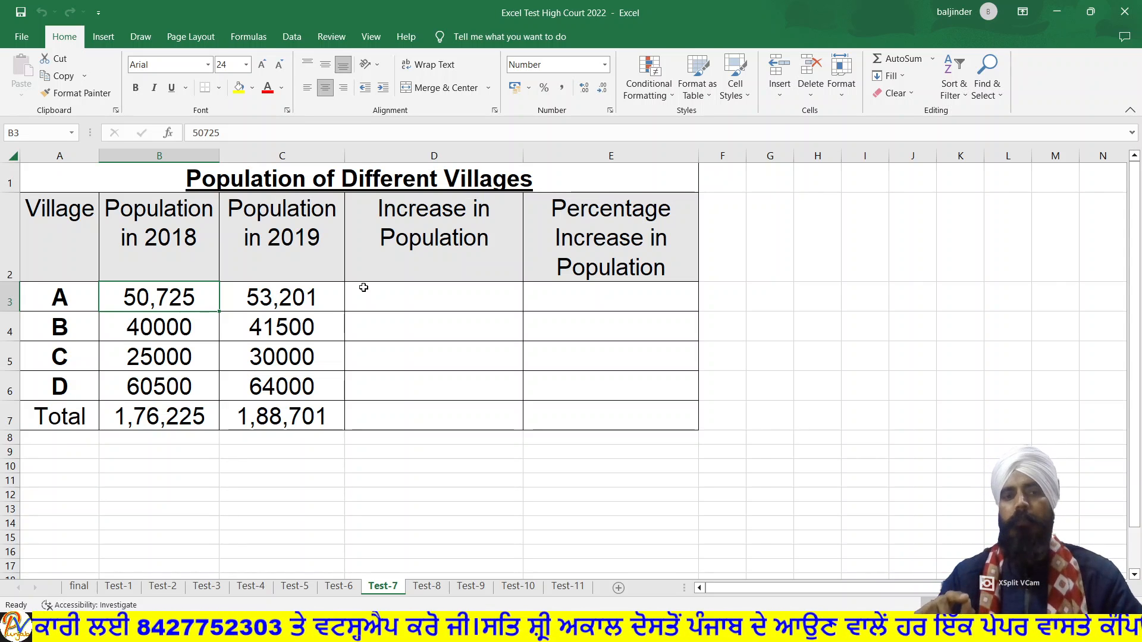
Step: Calculate village A's increase in population in cell D3 with the formula =C3-B3
click(400, 297)
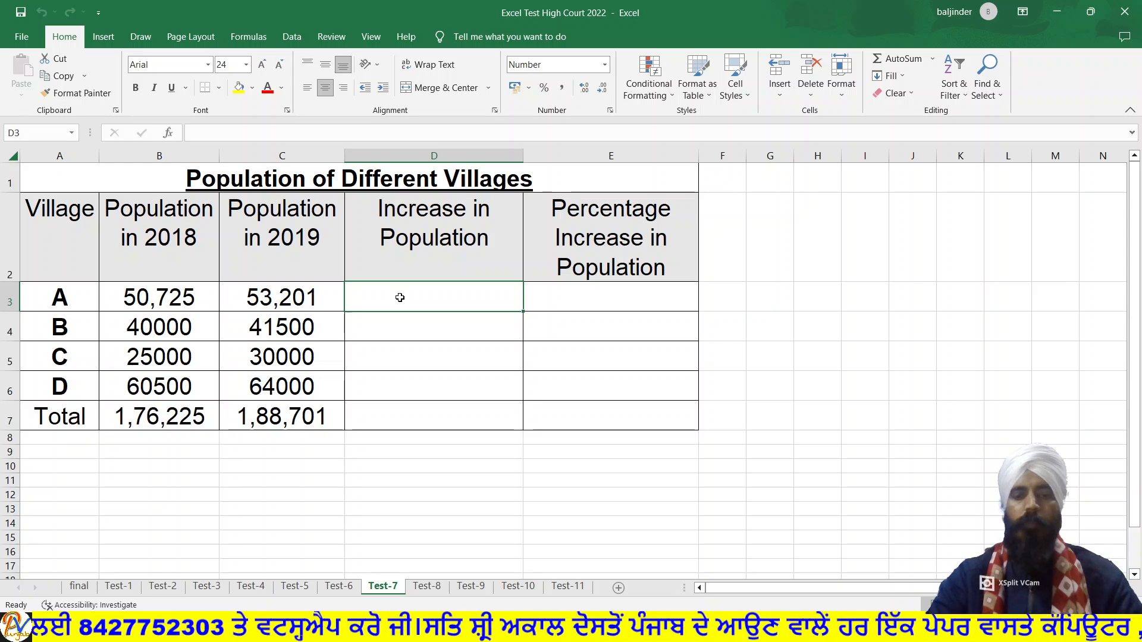
text(=)
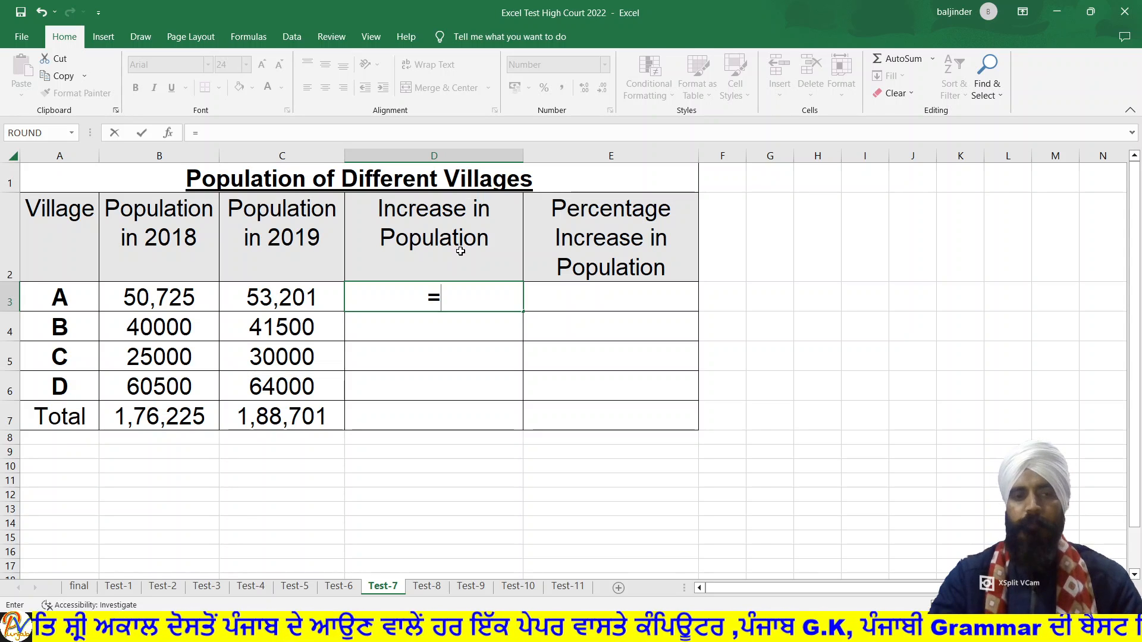
click(313, 298)
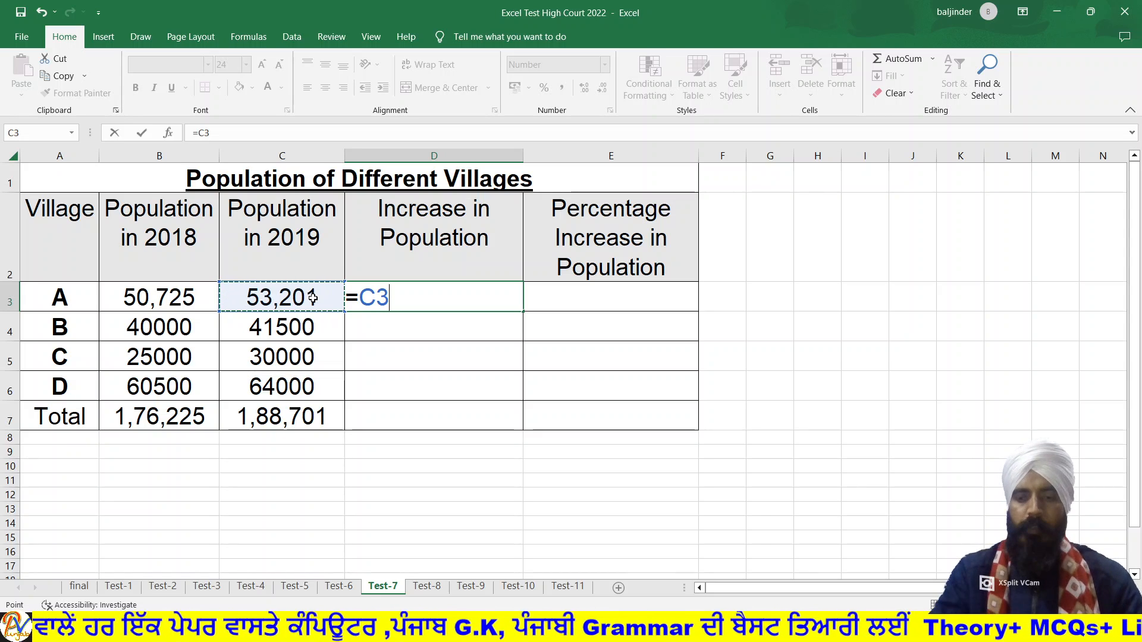
text(-)
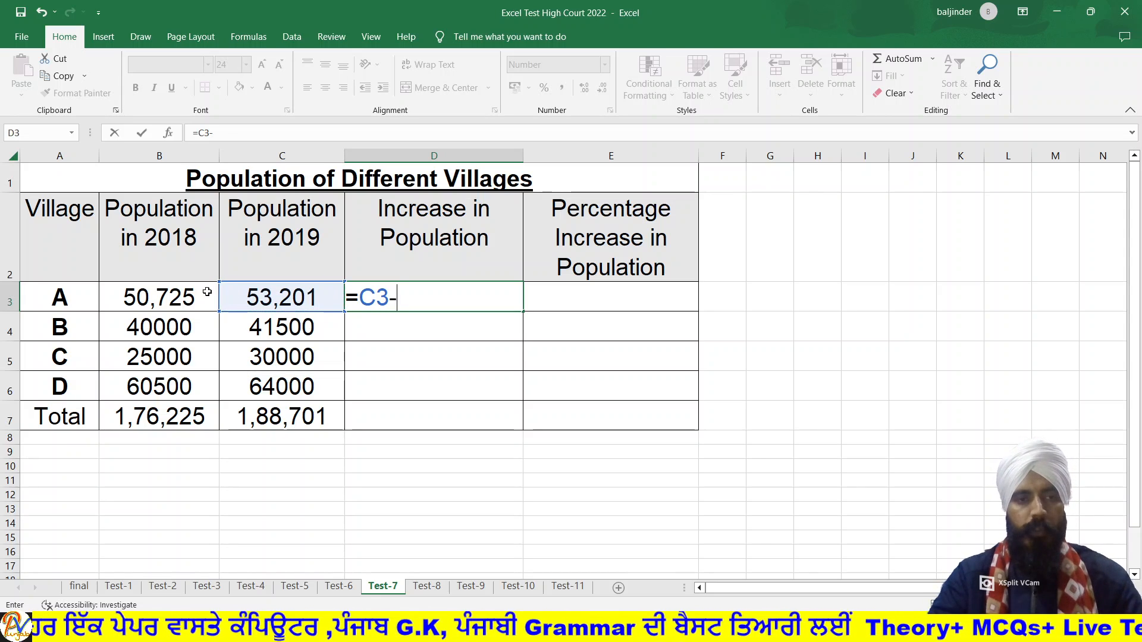
click(180, 292)
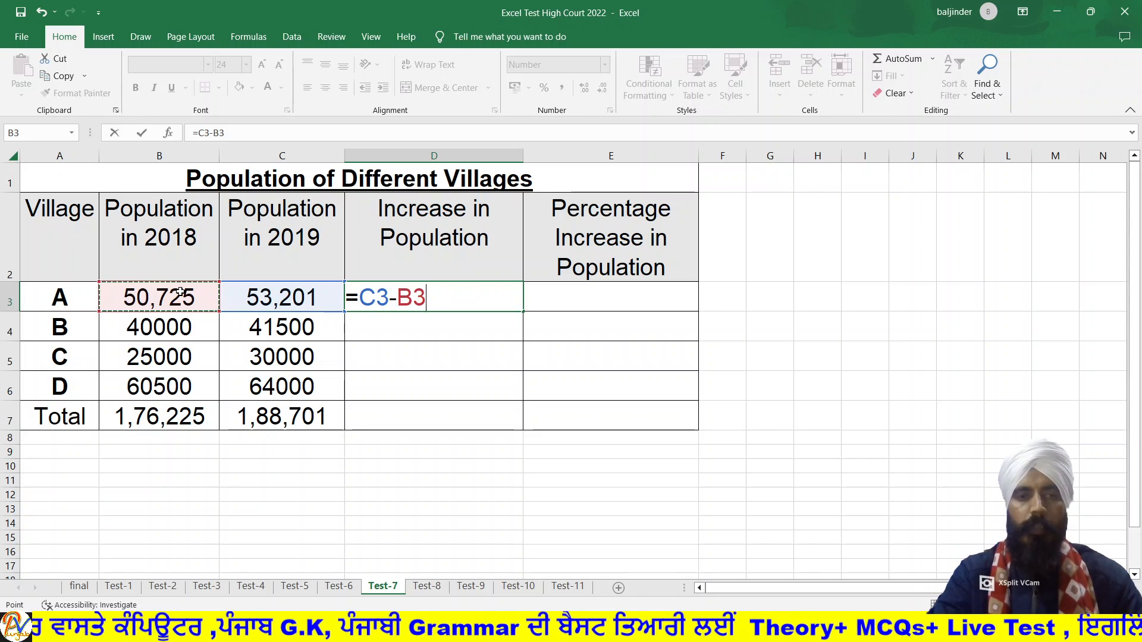
key(Return)
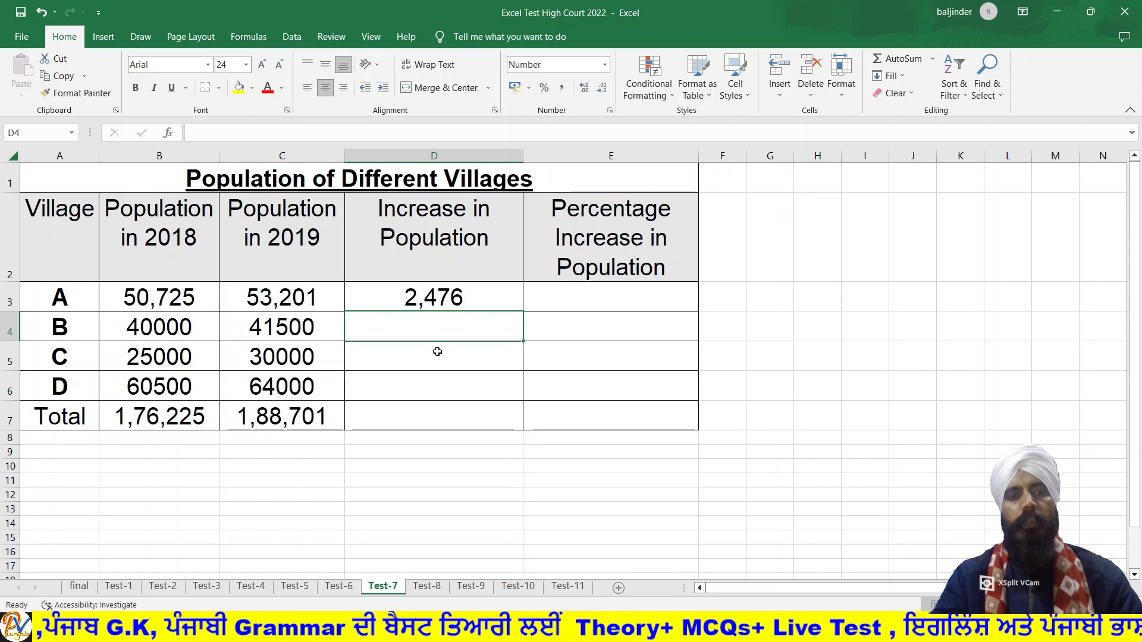
Step: Fill the Increase in Population formula from D3 down to D6 for villages B, C and D
click(447, 300)
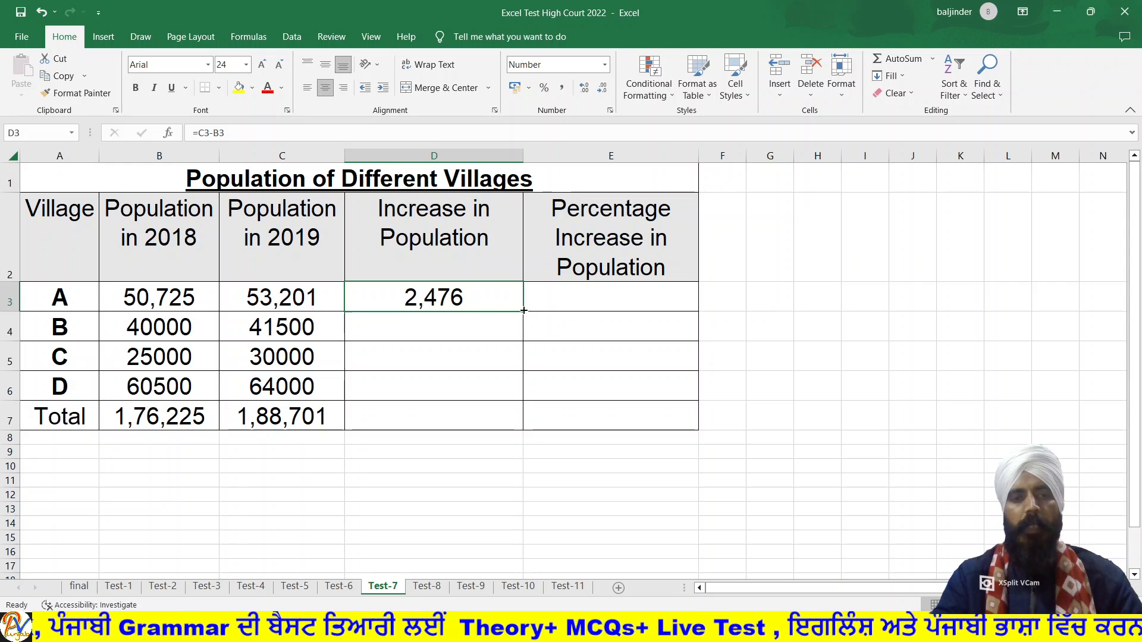
drag(523, 310, 519, 397)
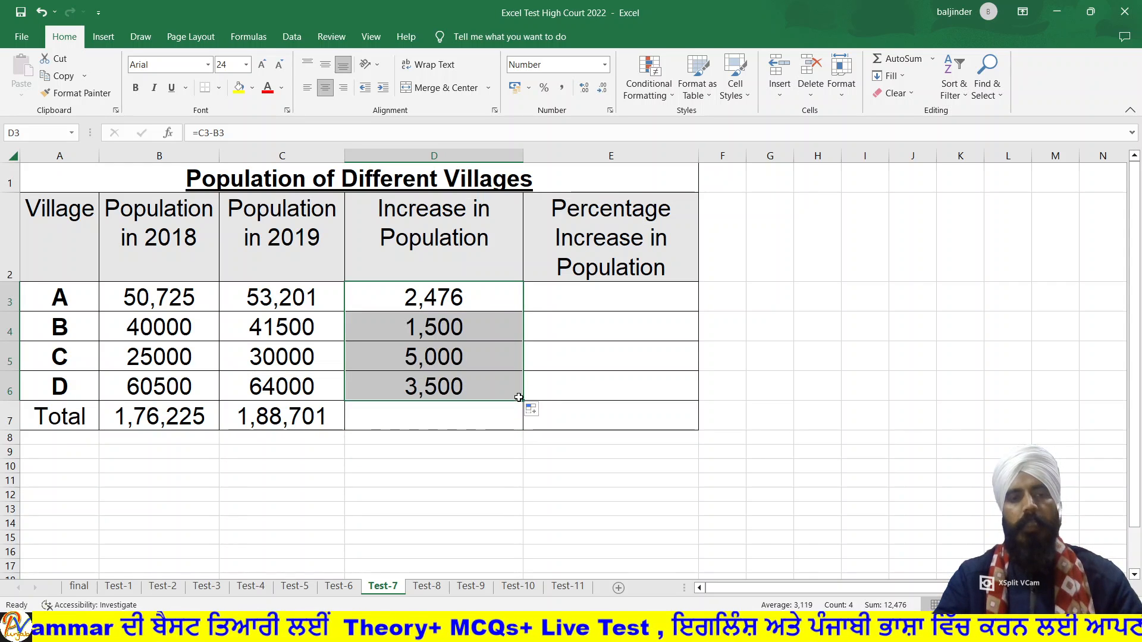
click(537, 463)
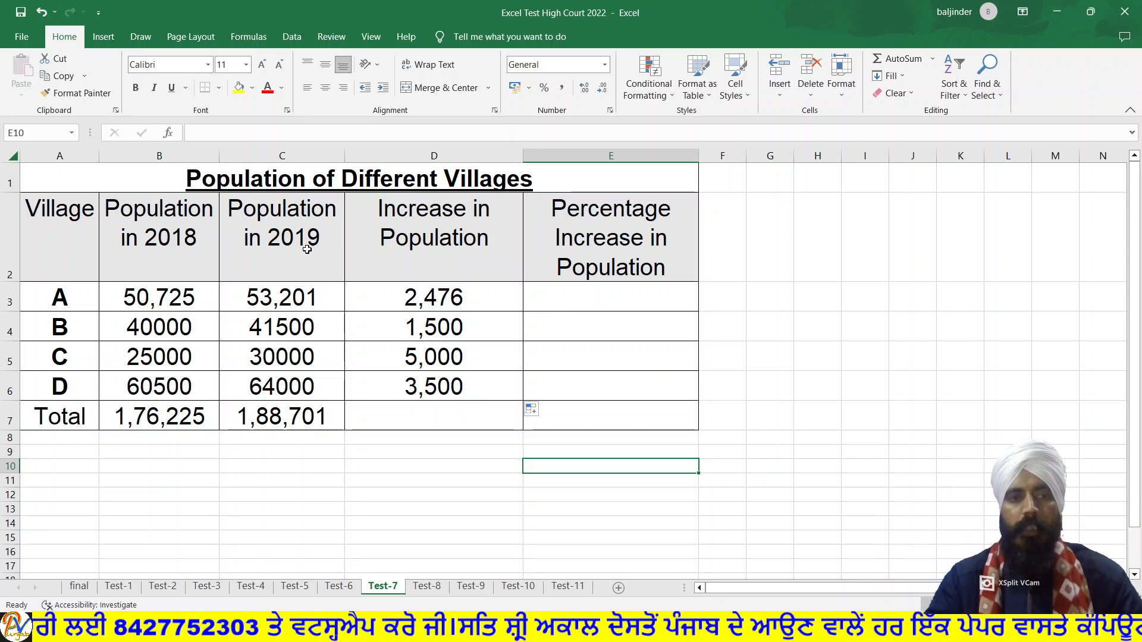
Step: Calculate village A's percentage increase in cell E3 by dividing the increase by the 2018 population, =D3/B3
click(168, 293)
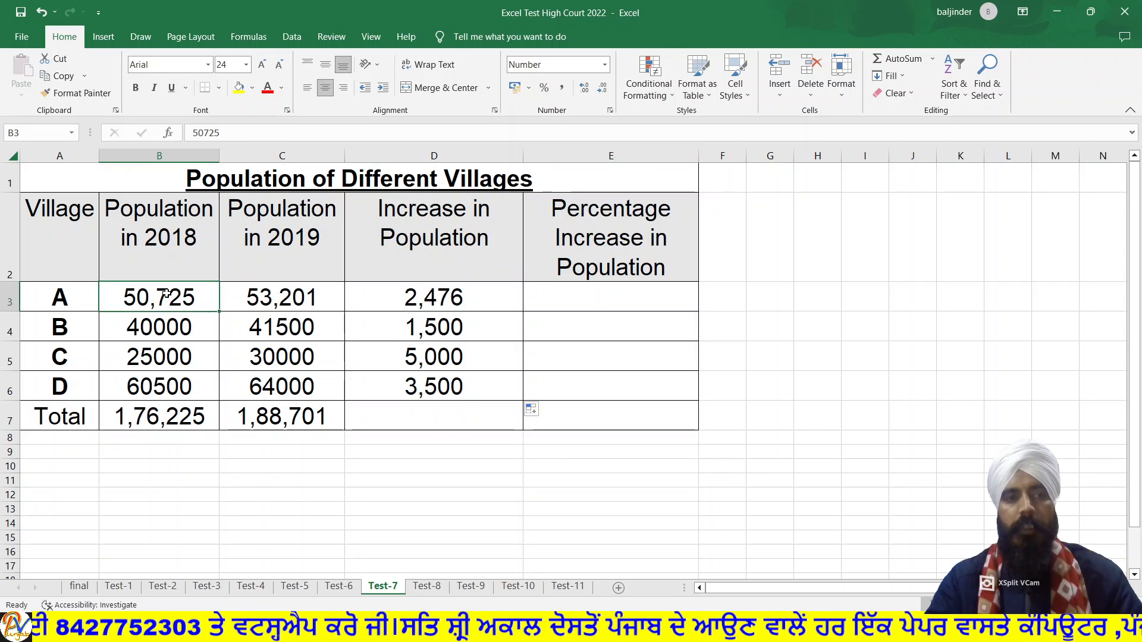
click(421, 302)
click(561, 304)
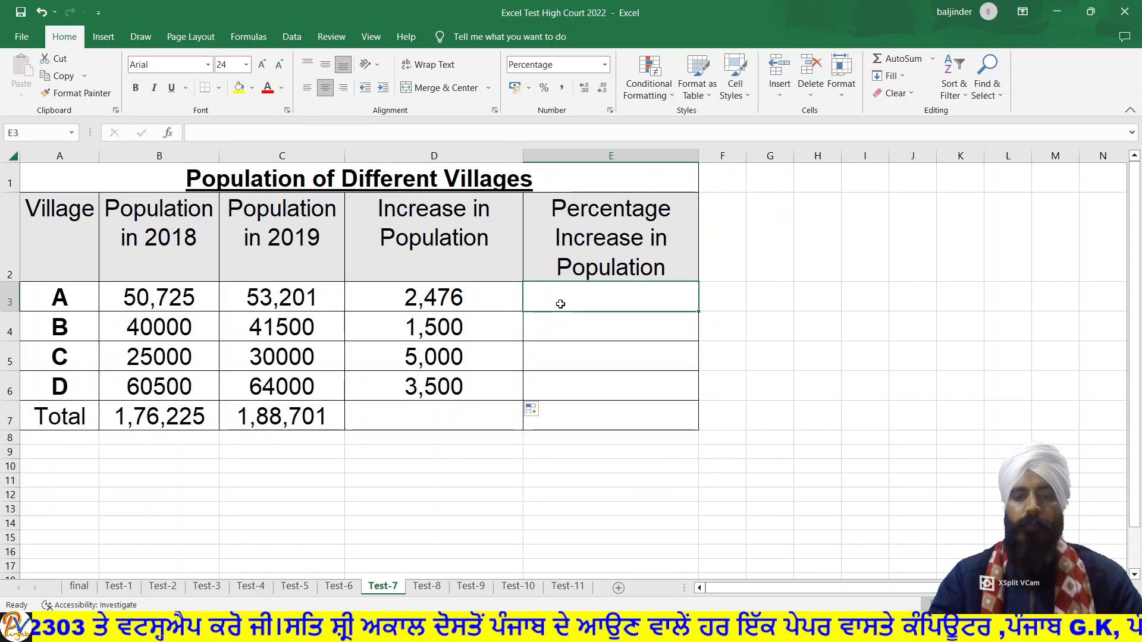
text(=)
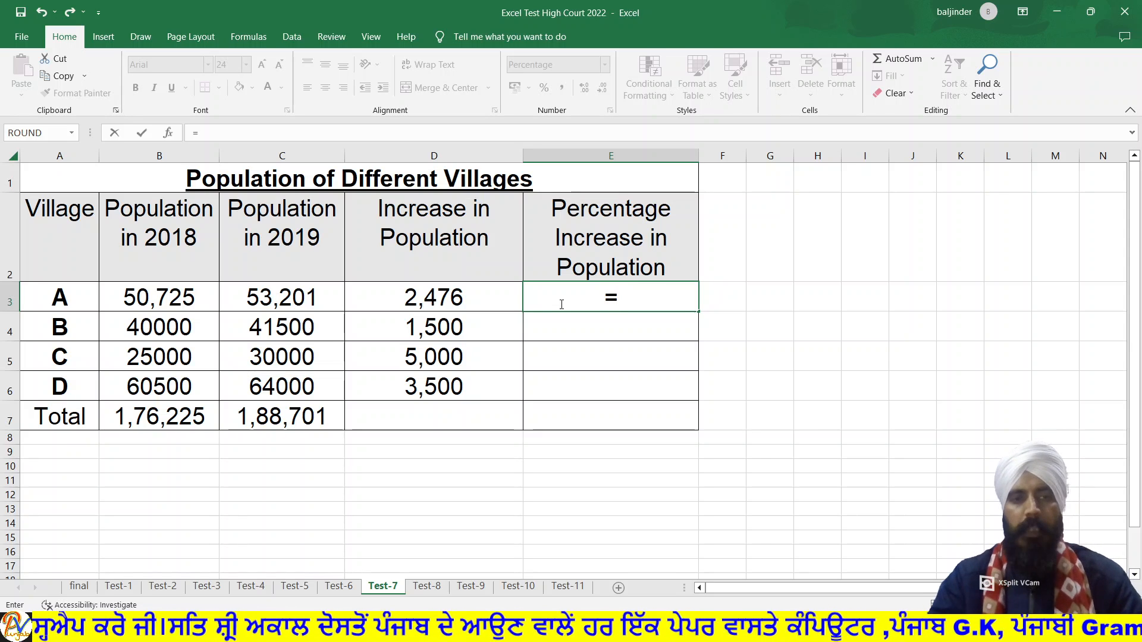
click(472, 294)
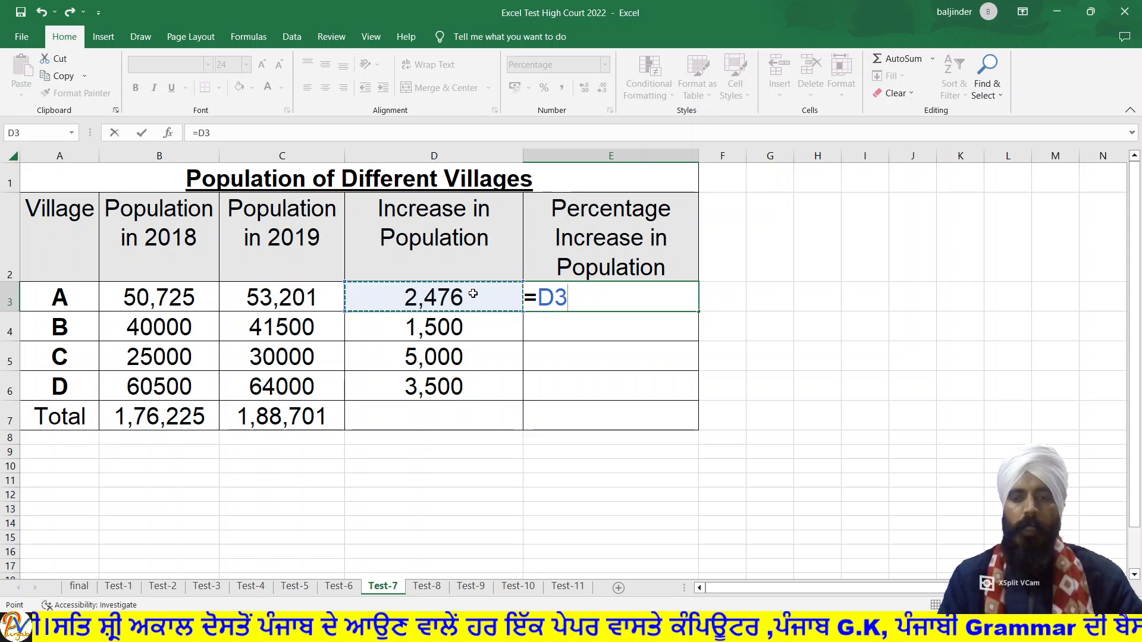
text(/)
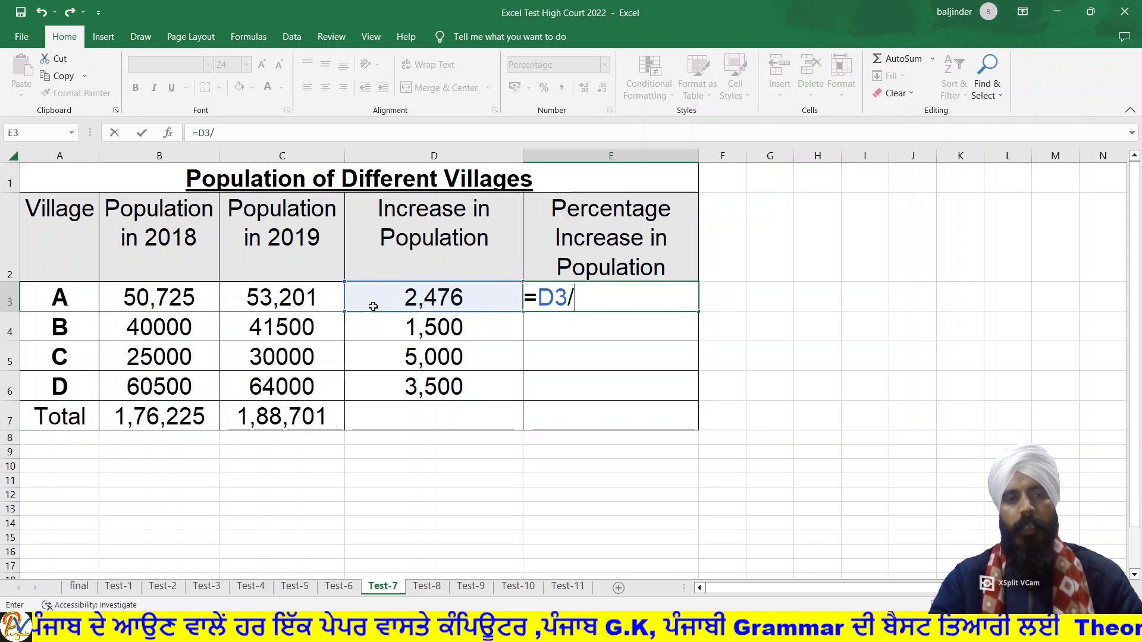
click(170, 302)
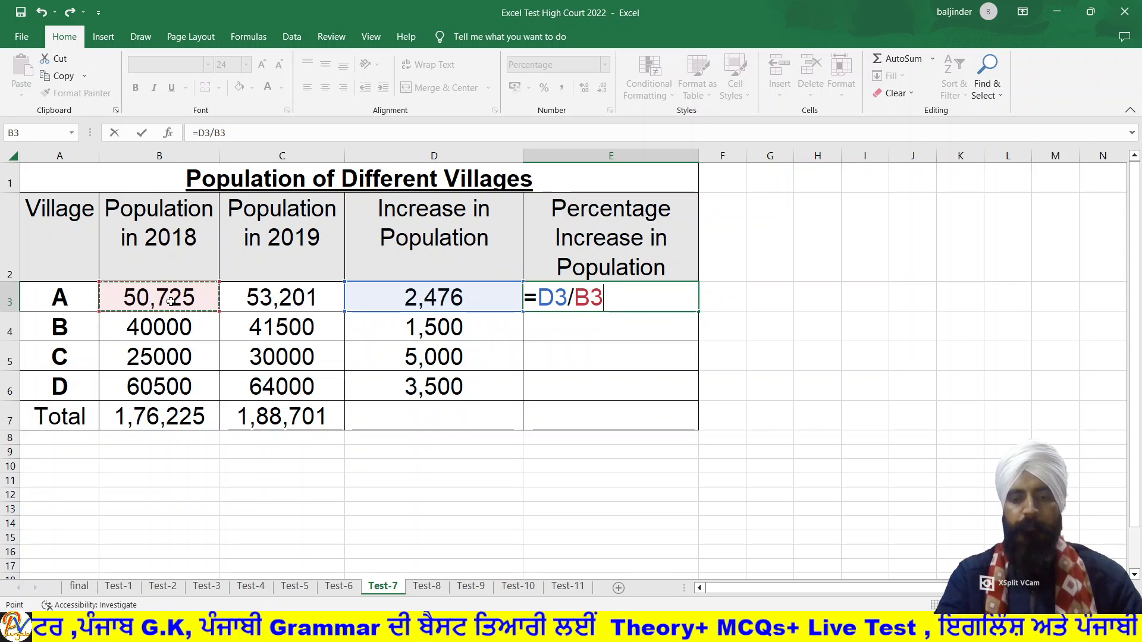
key(Return)
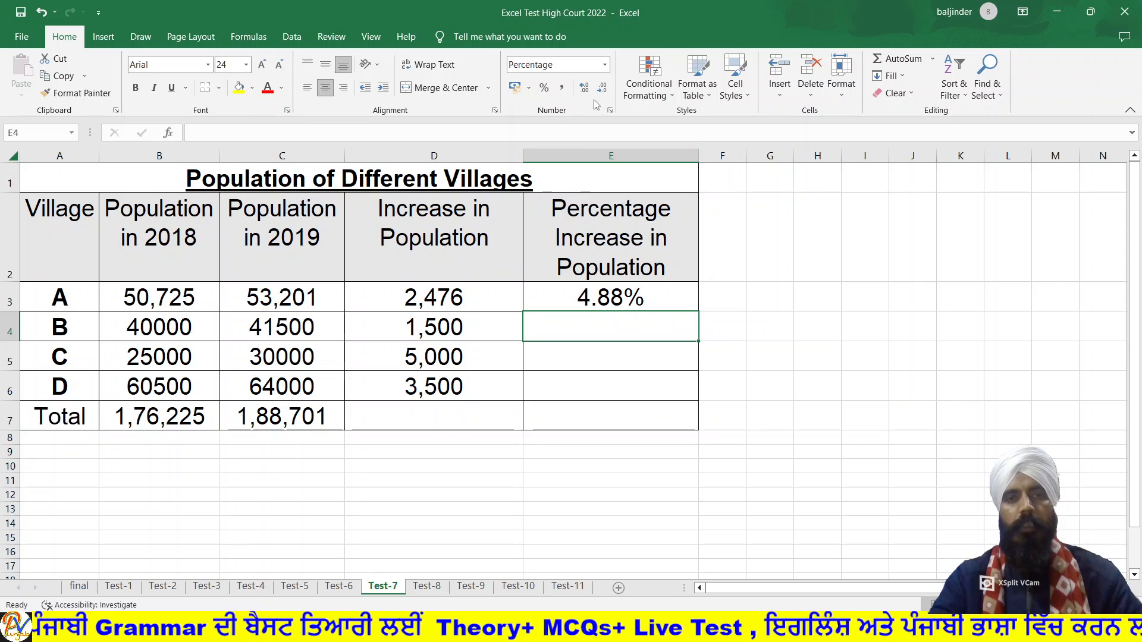
Step: Set the number format of the Percentage Increase cells E3:E7 to General
click(605, 65)
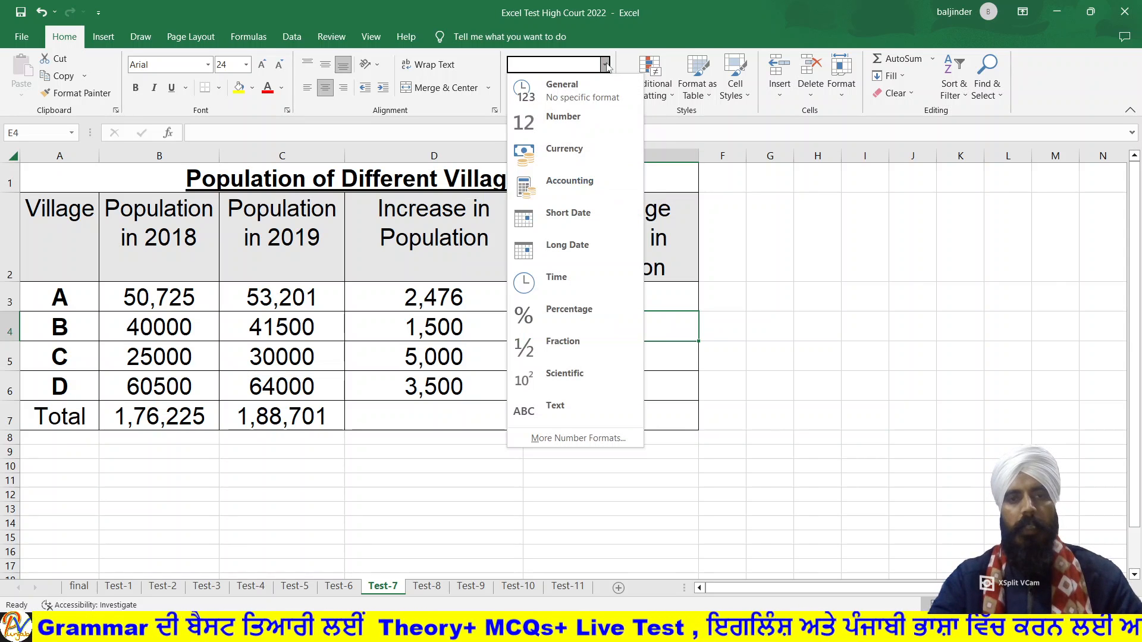
click(594, 87)
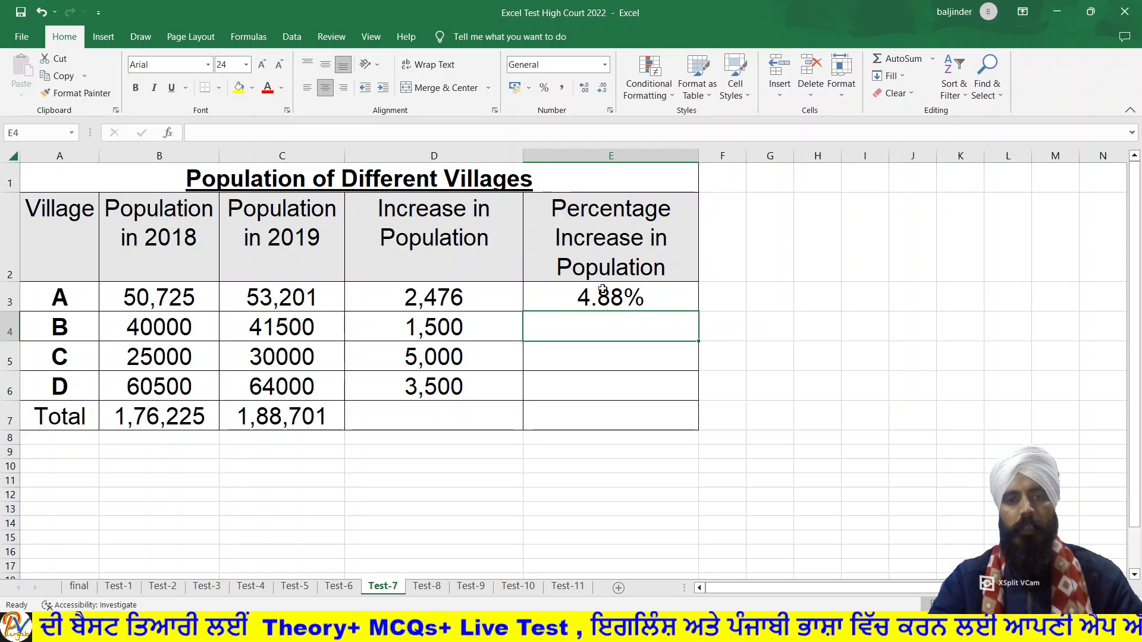
drag(603, 290, 612, 408)
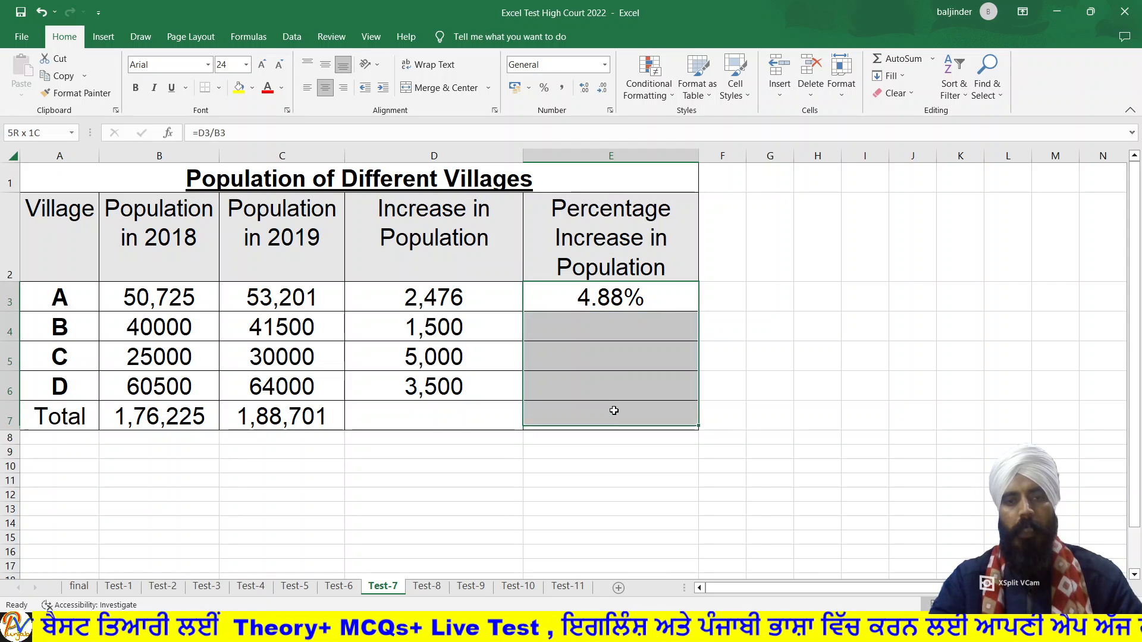
click(604, 65)
click(596, 89)
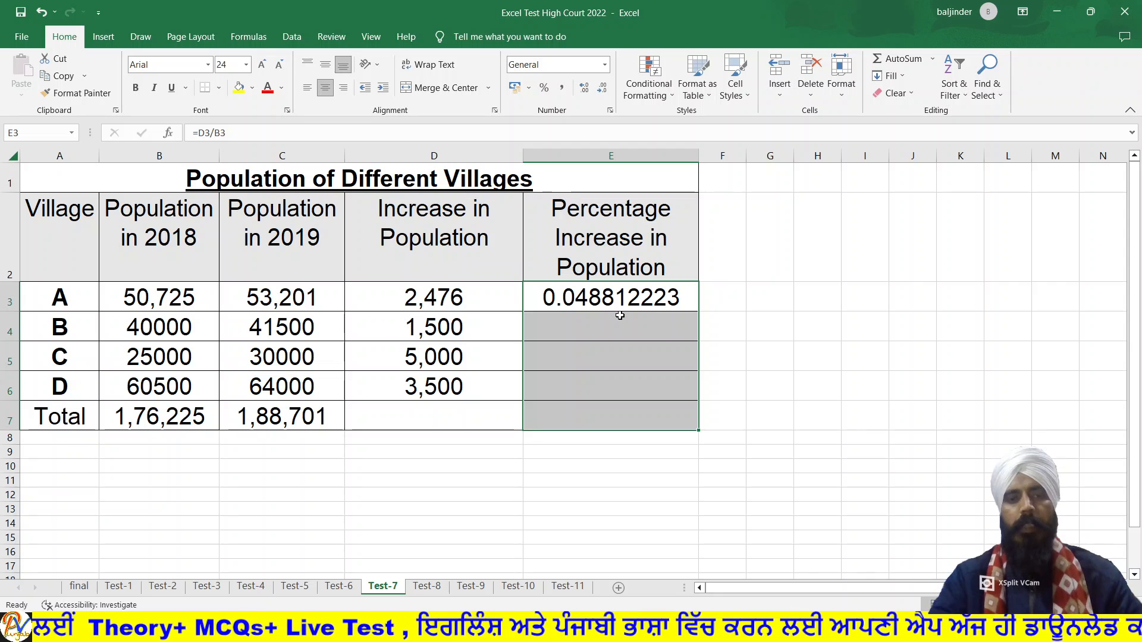
Step: Change the formula in E3 to multiply the ratio by 100, =(D3/B3)*100
double_click(597, 302)
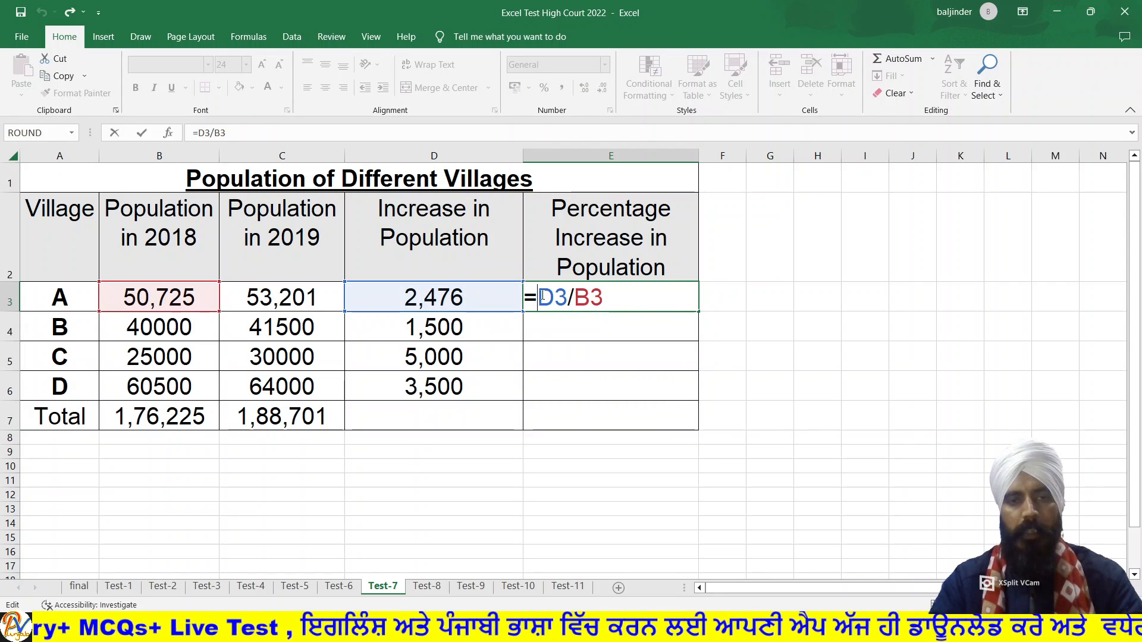
text(()
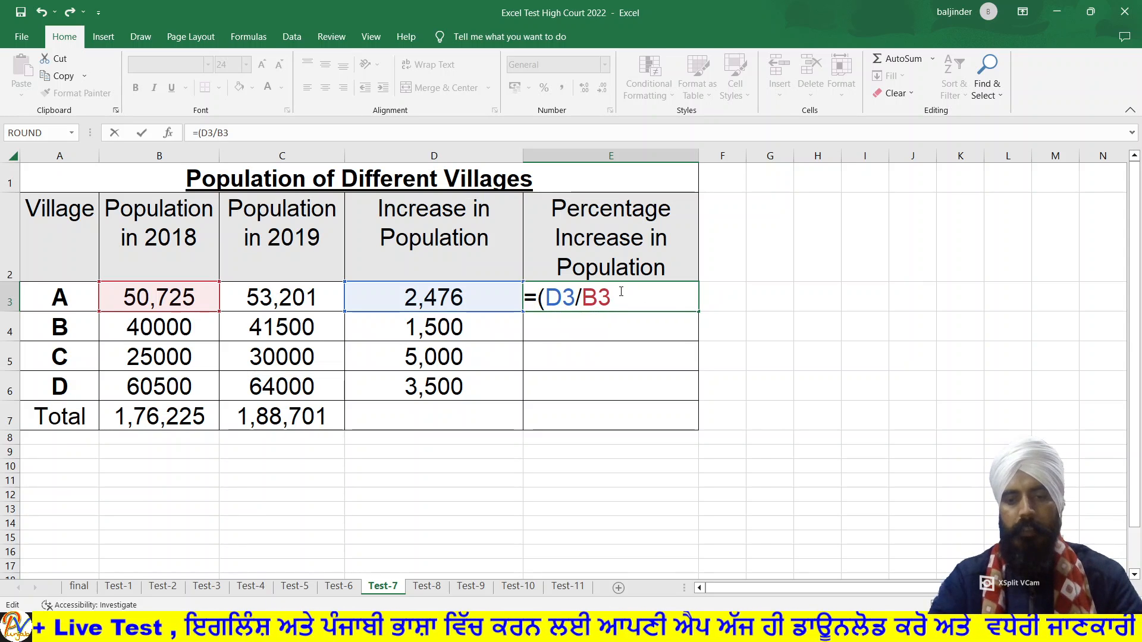
text()*1)
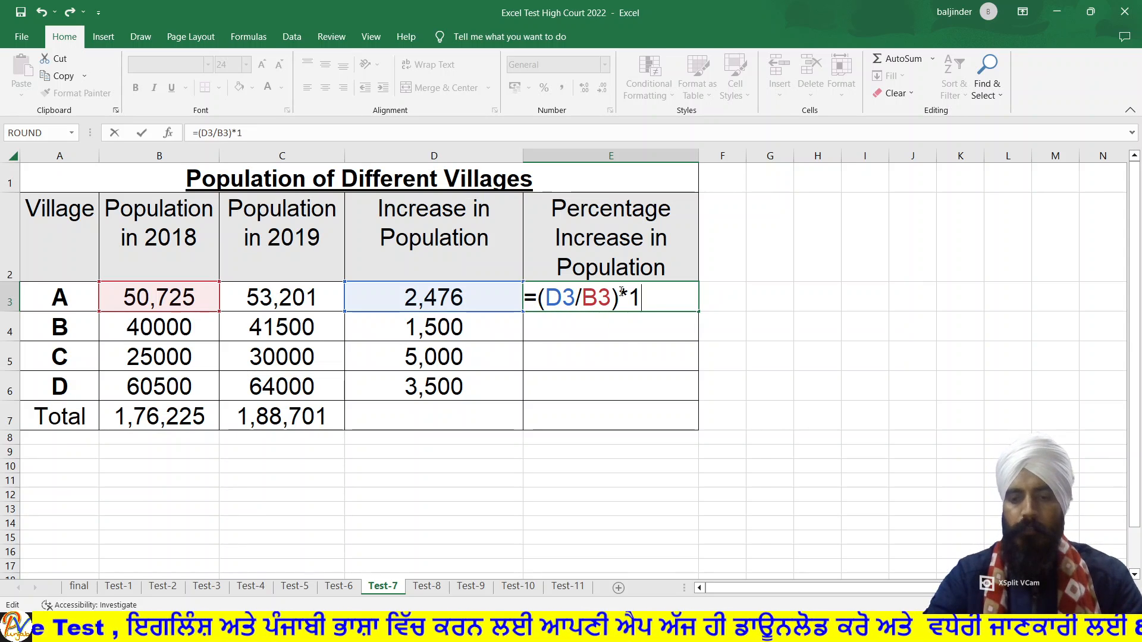
text(00)
key(Return)
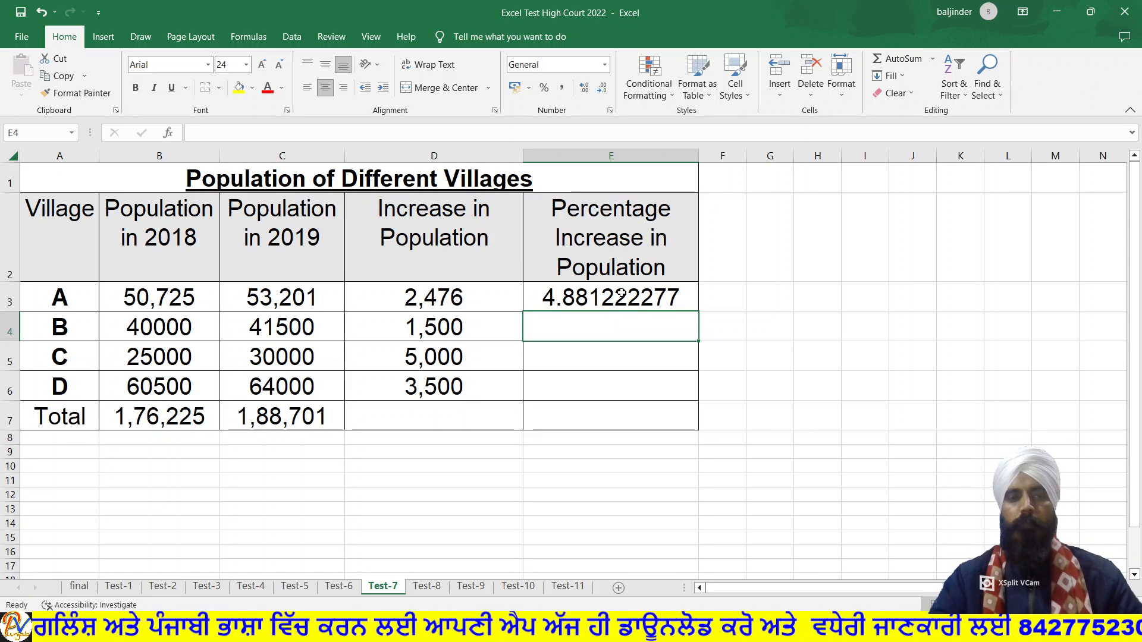
Step: Remove the brackets and the multiplication by 100 from the E3 formula, leaving =D3/B3
click(621, 293)
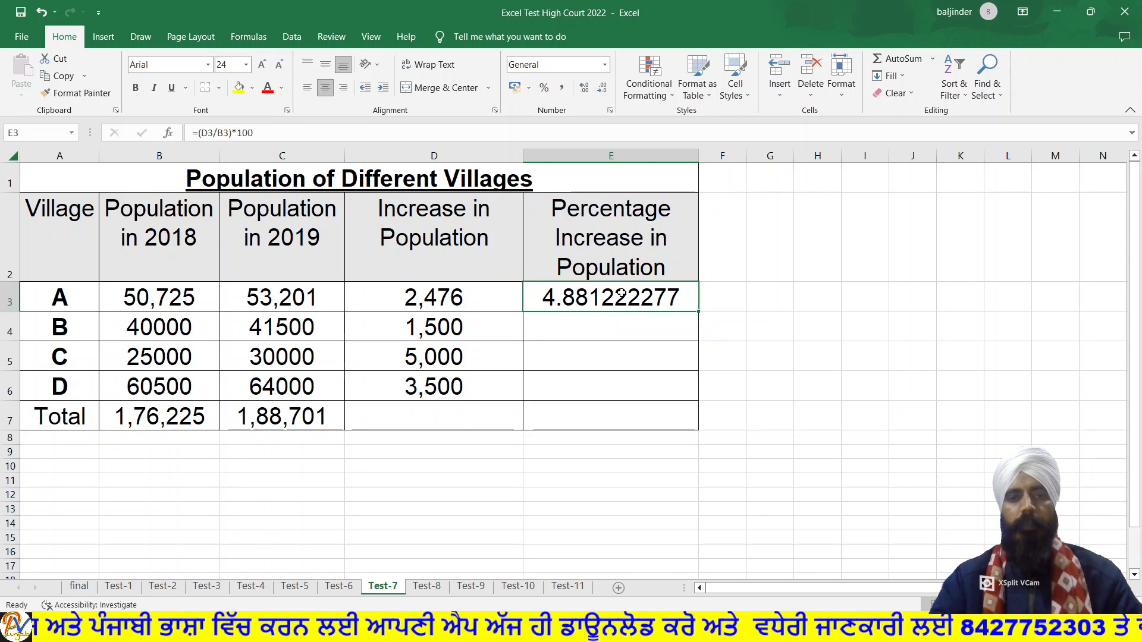
double_click(621, 293)
click(672, 293)
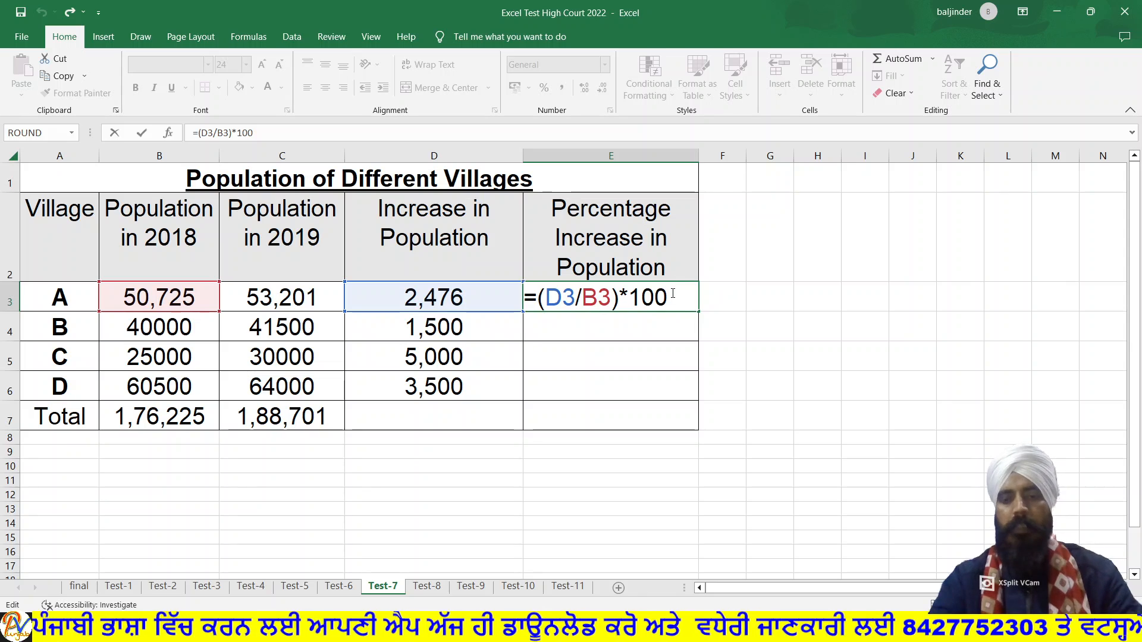
key(BackSpace)
key(BackSpace)
key(BackSpace)
key(BackSpace)
key(BackSpace)
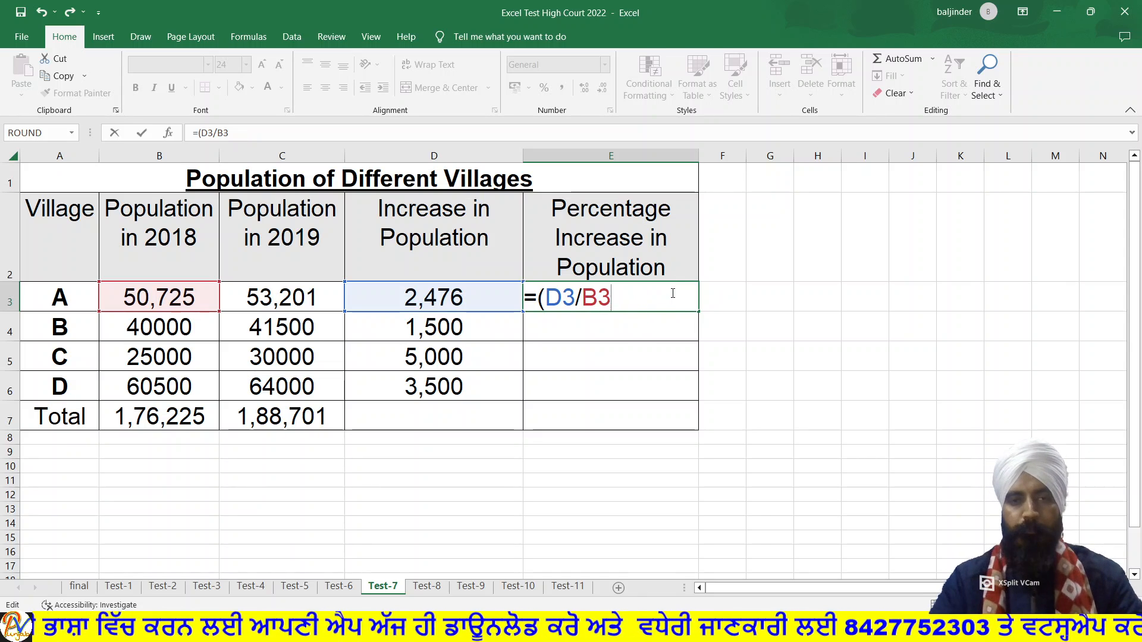
click(545, 299)
key(BackSpace)
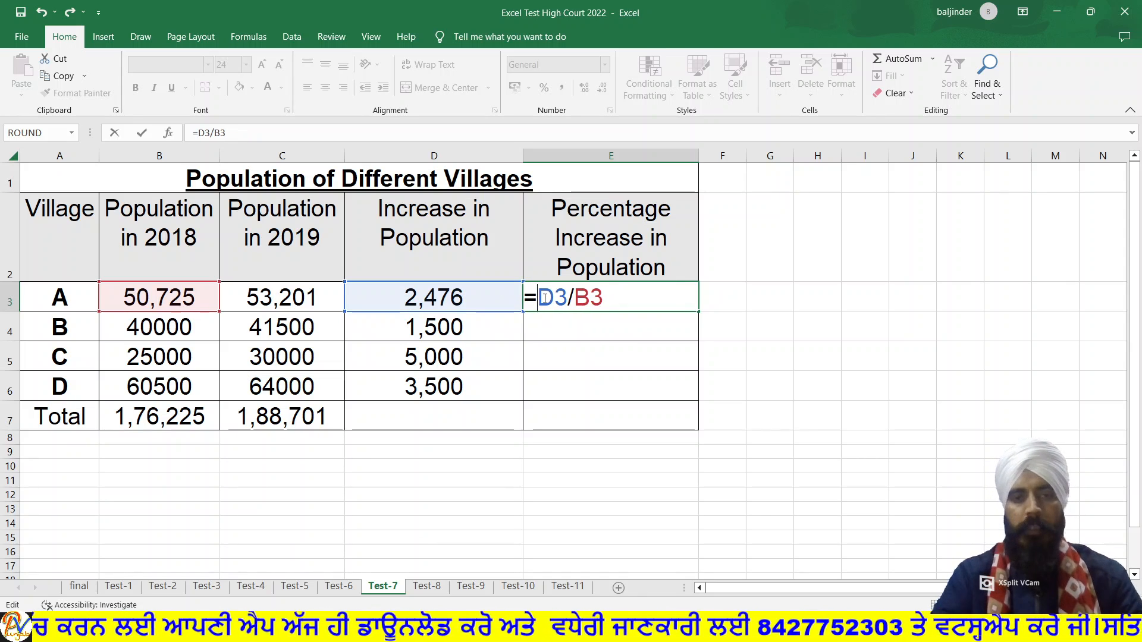
click(647, 299)
key(Return)
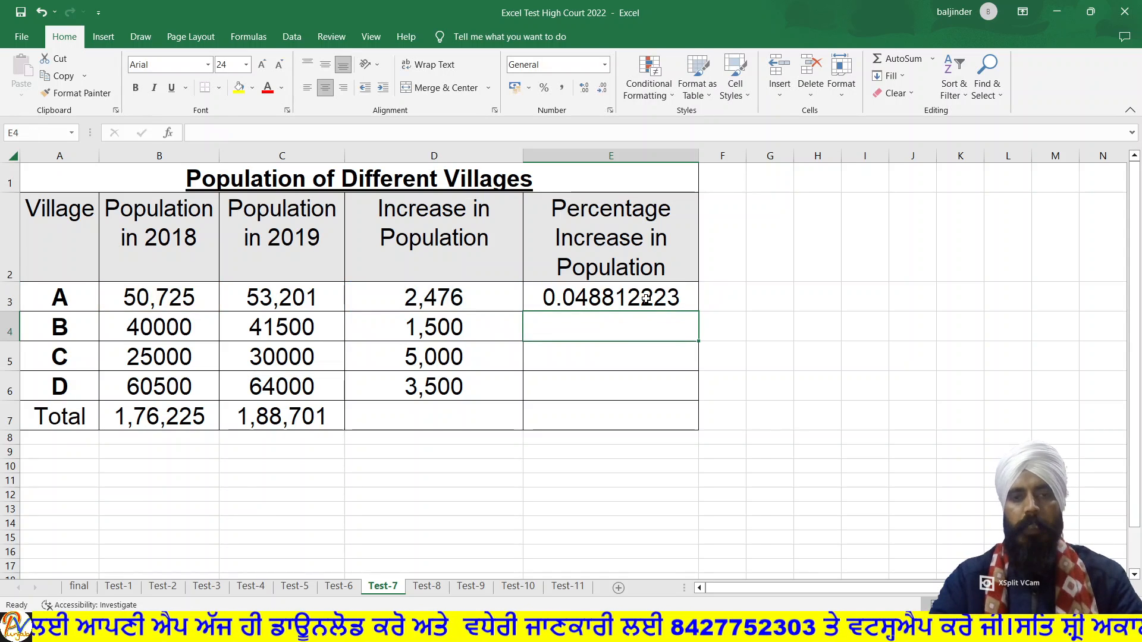
Step: Apply the Percentage number format to cells E3:E6 and select E3
drag(646, 300, 645, 396)
click(604, 65)
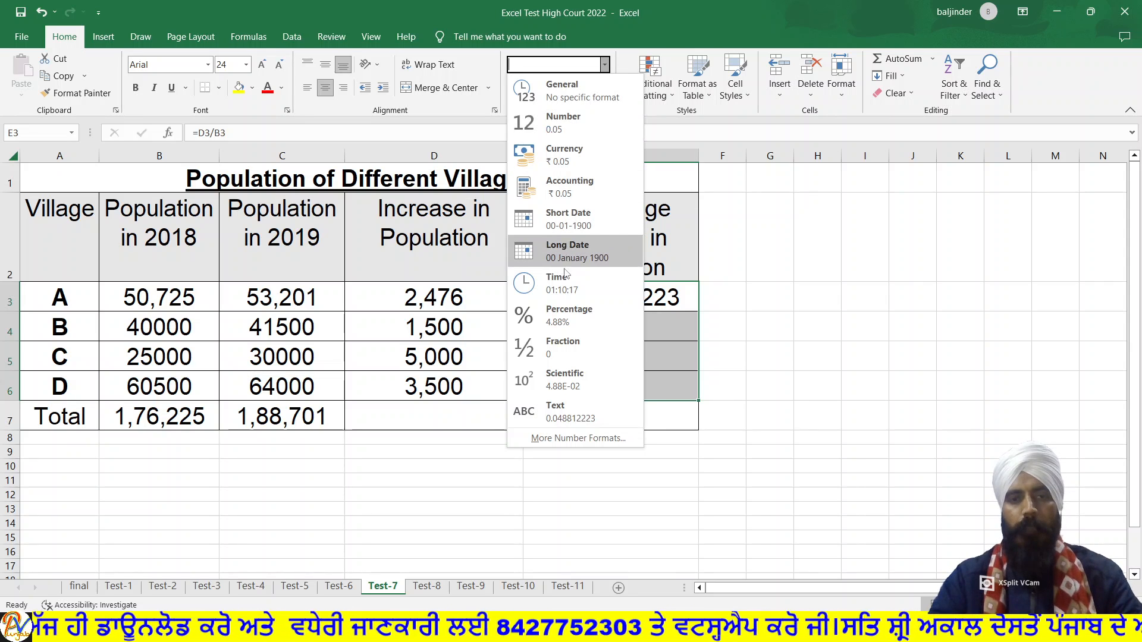
click(565, 314)
click(661, 295)
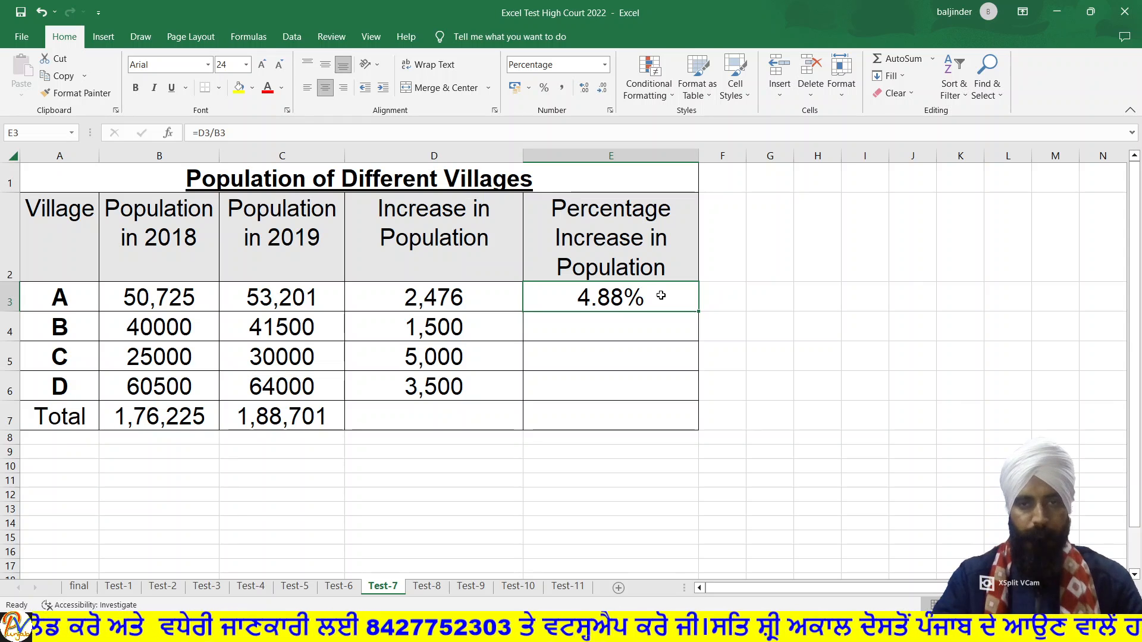
Step: Check the cells used by the E3 percentage formula and copy =D3/B3 down through E6
click(450, 294)
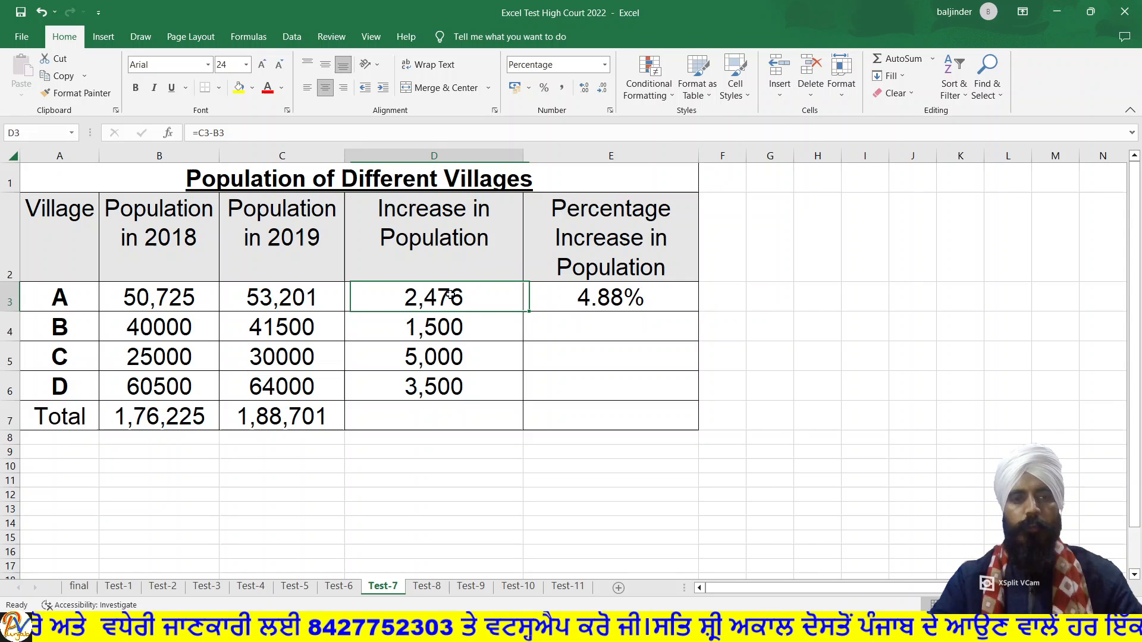
click(197, 298)
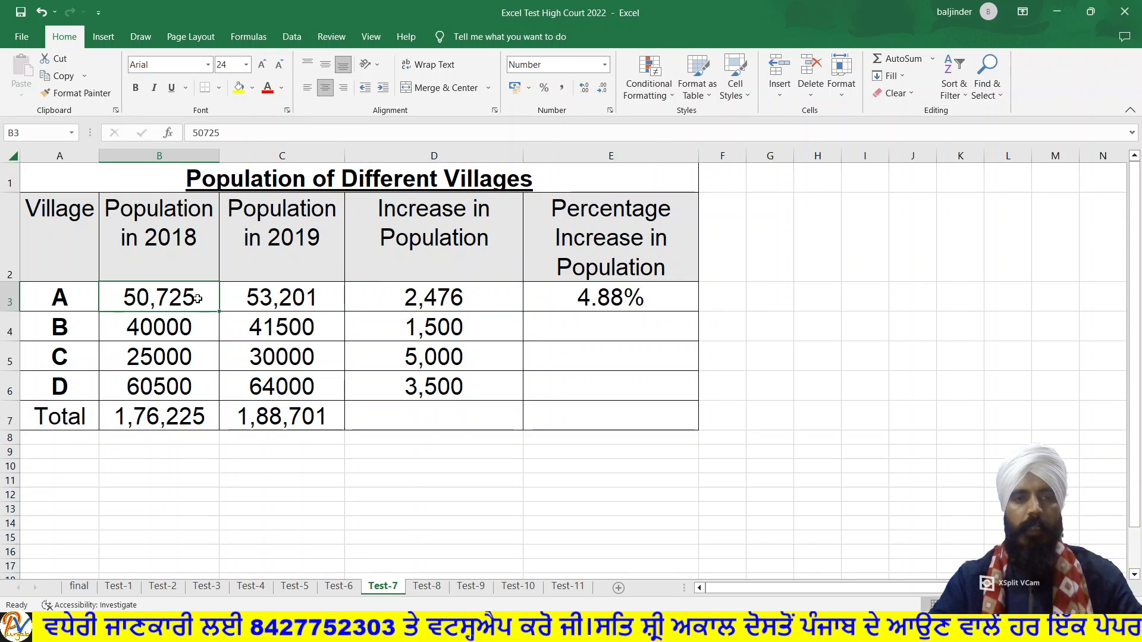
click(616, 301)
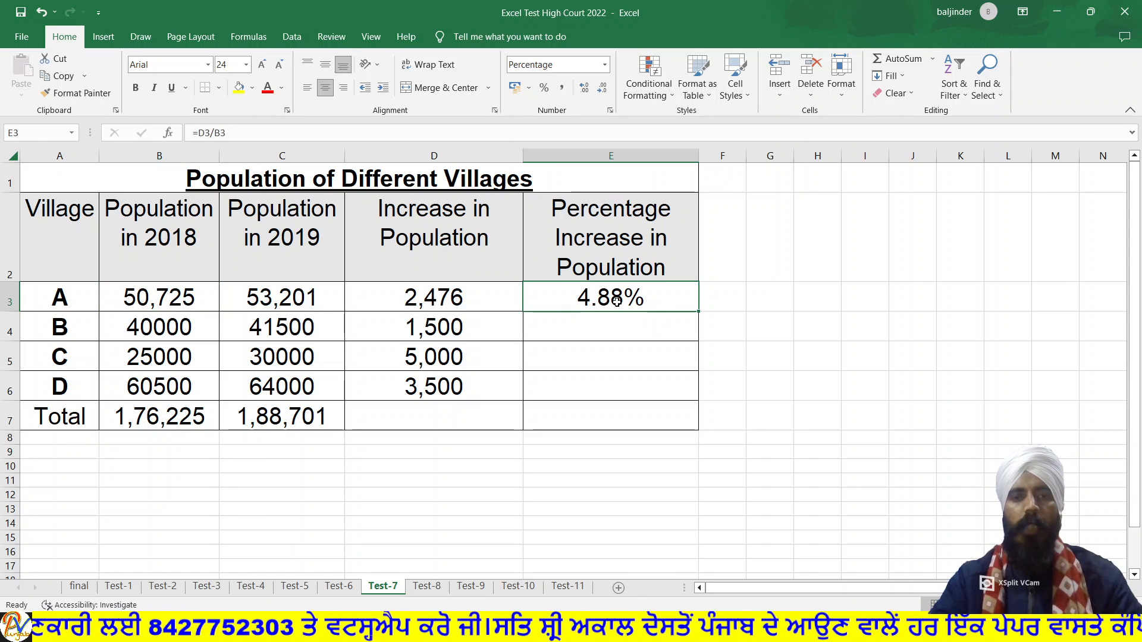
double_click(617, 301)
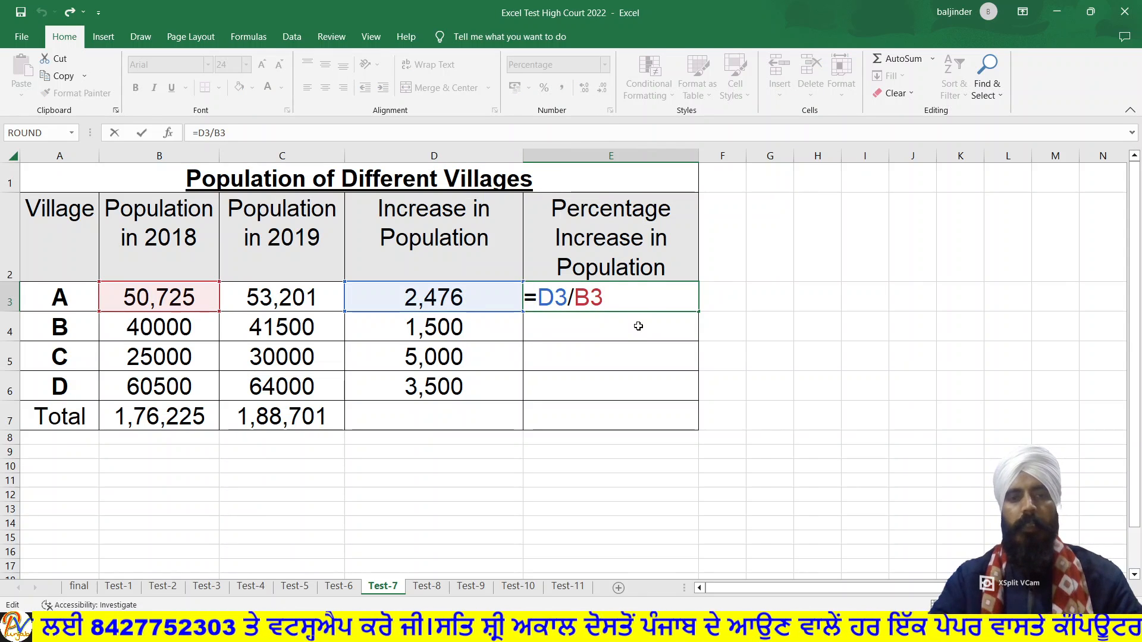
key(Return)
click(636, 297)
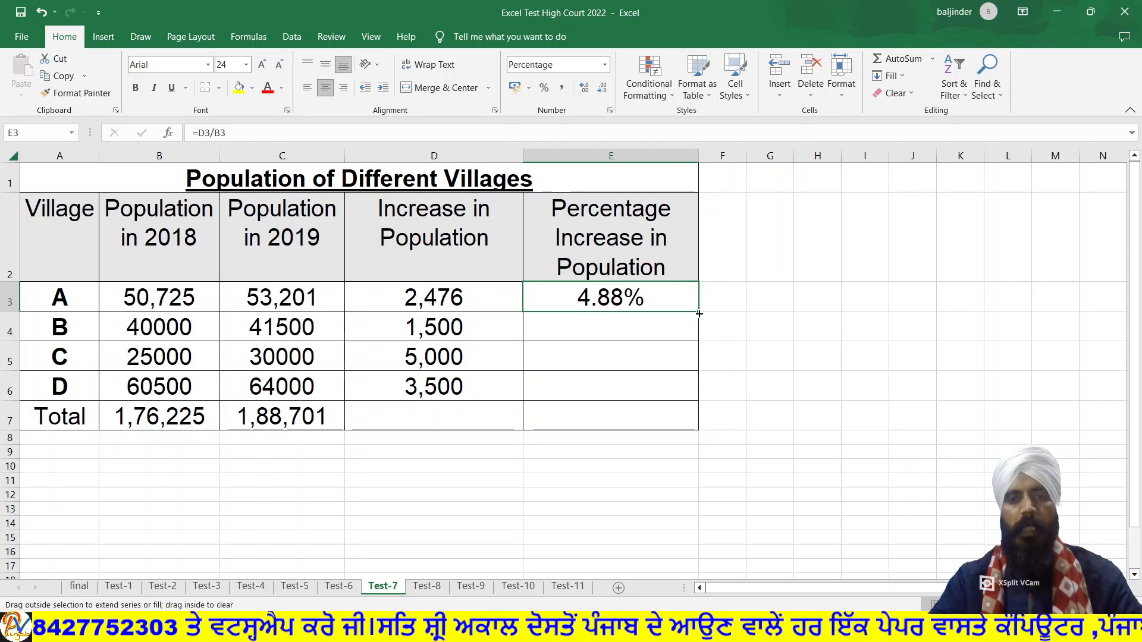
drag(699, 313, 696, 402)
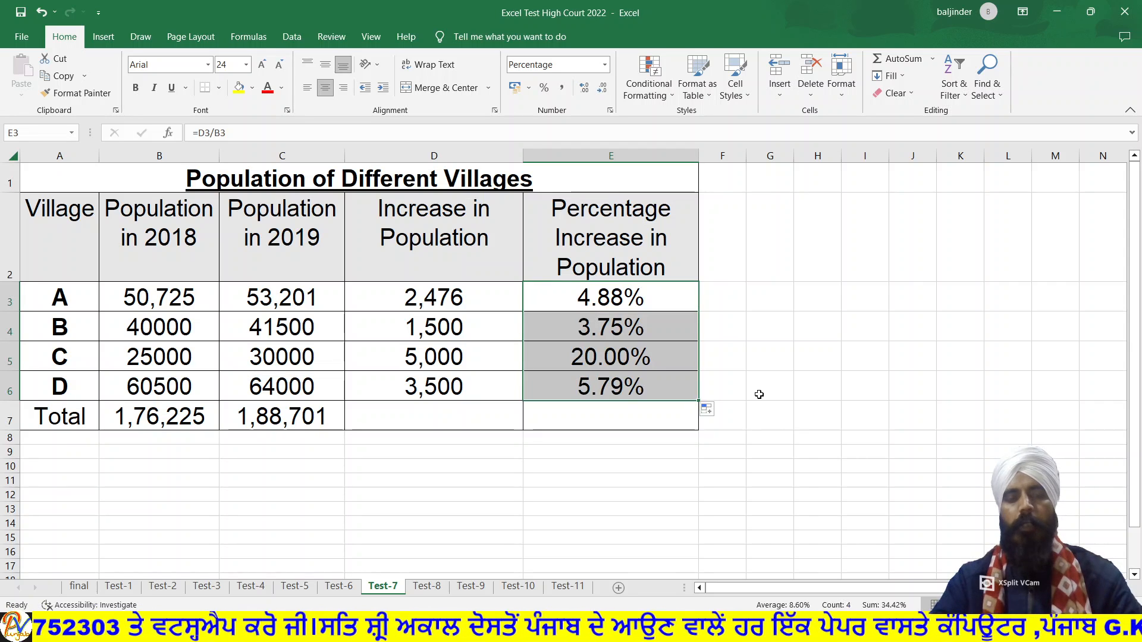
click(797, 388)
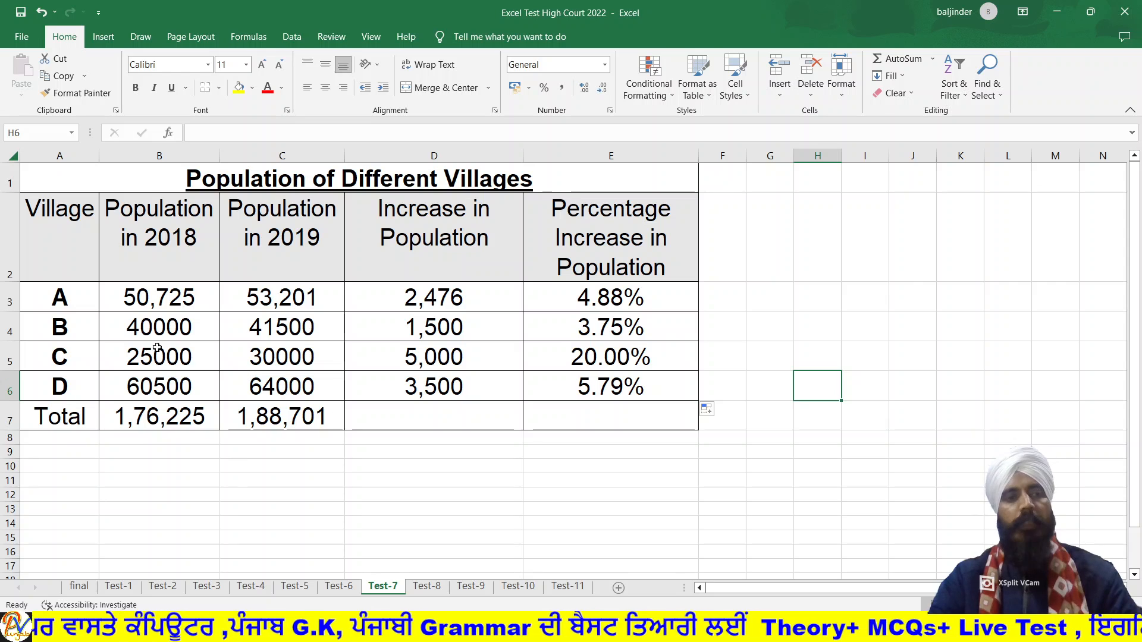
Step: Total the Increase in Population column in D7 with =SUM(D3:D6)
click(421, 415)
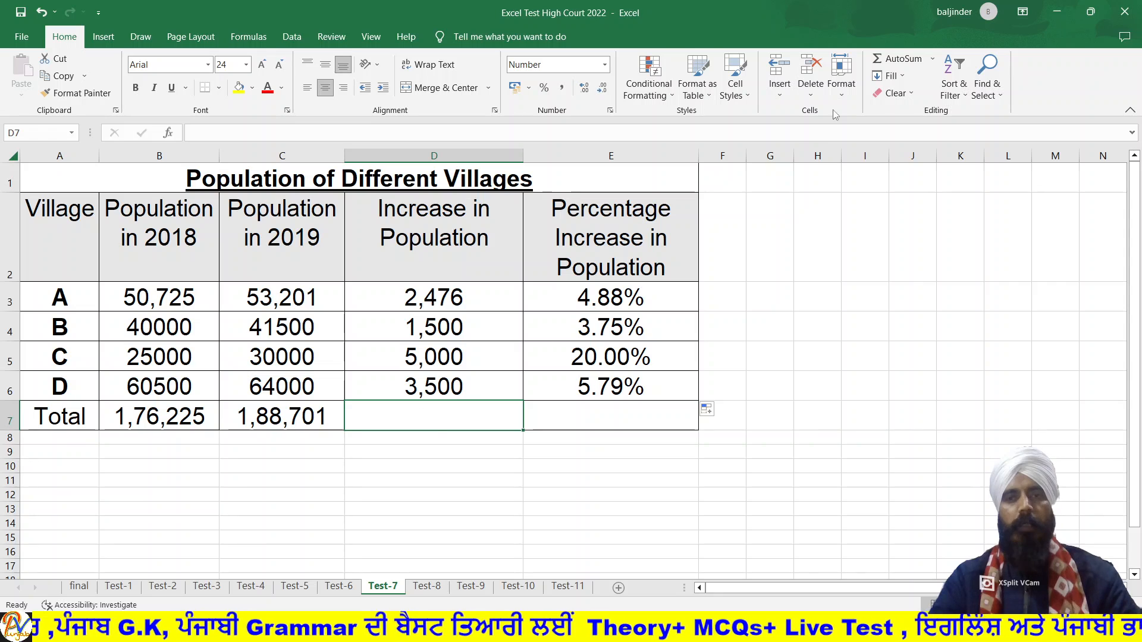
click(891, 60)
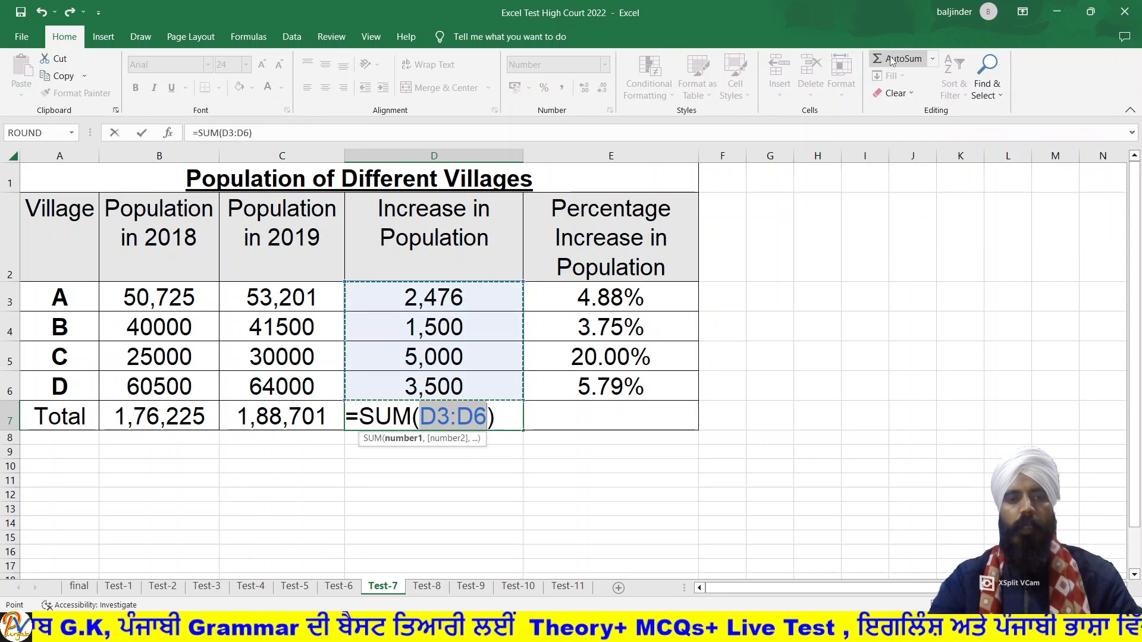
click(495, 416)
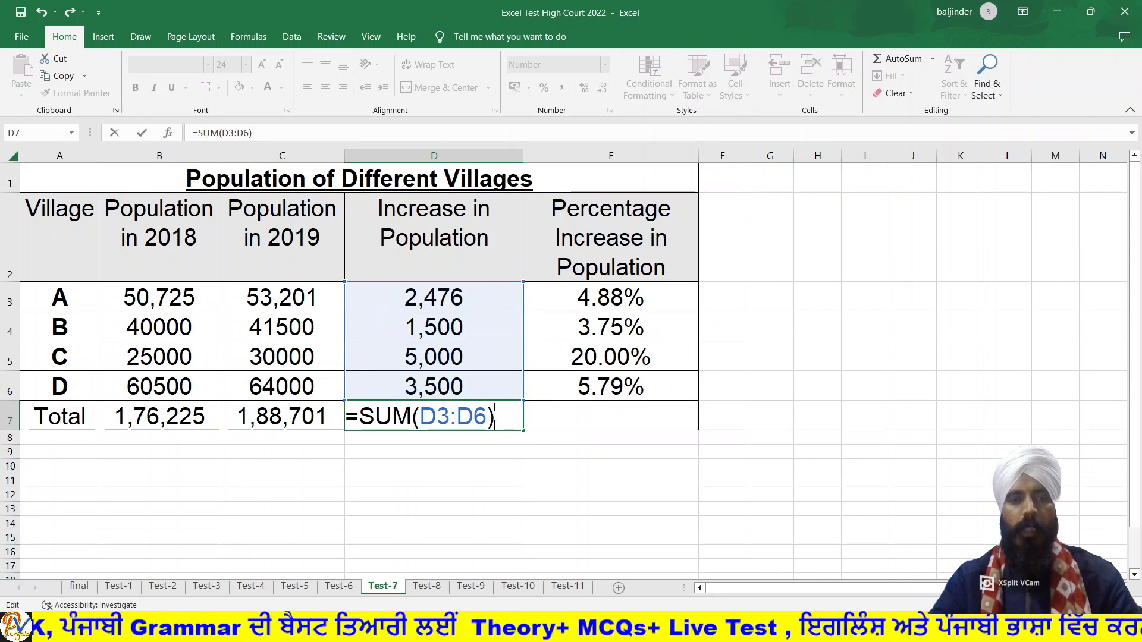
key(Return)
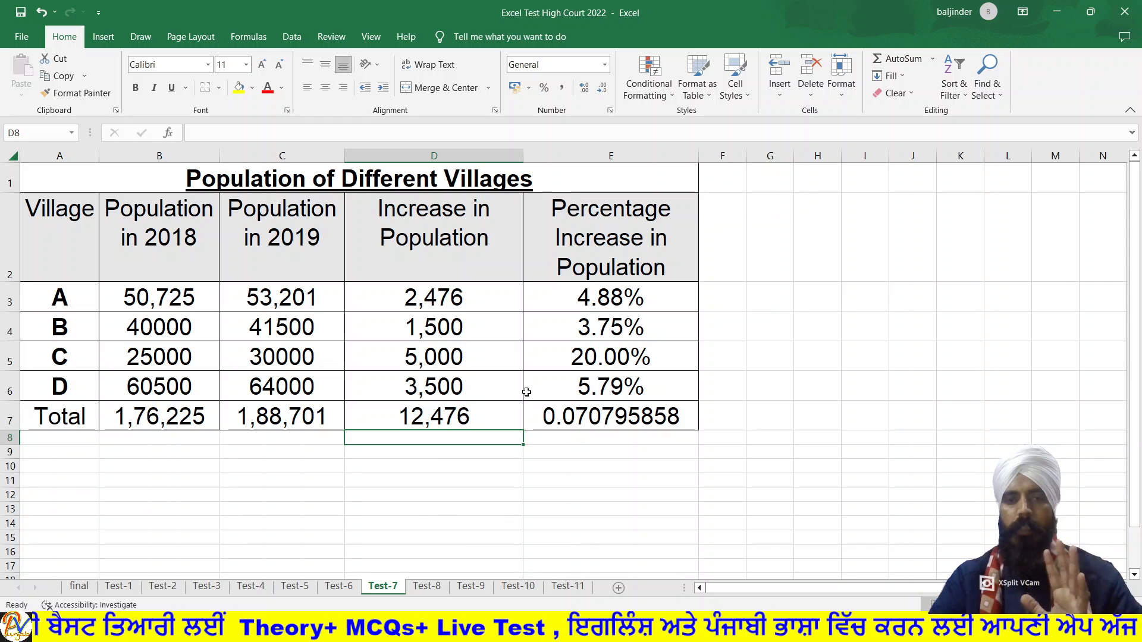
Step: Clear the contents of D7:E7 in the Total row
drag(418, 416, 570, 426)
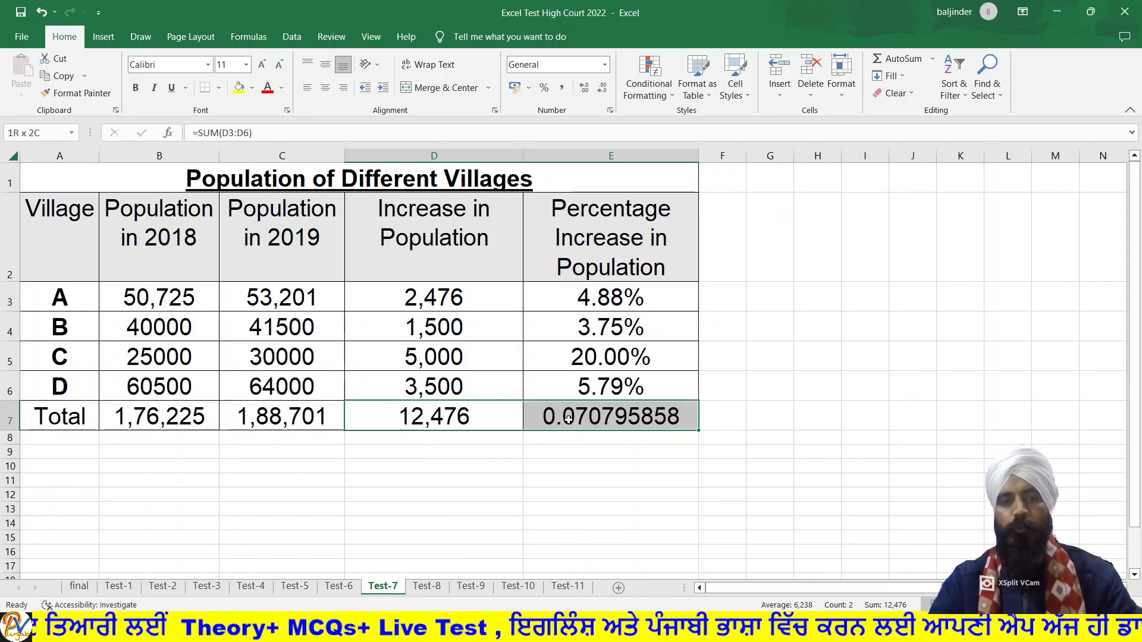
key(Delete)
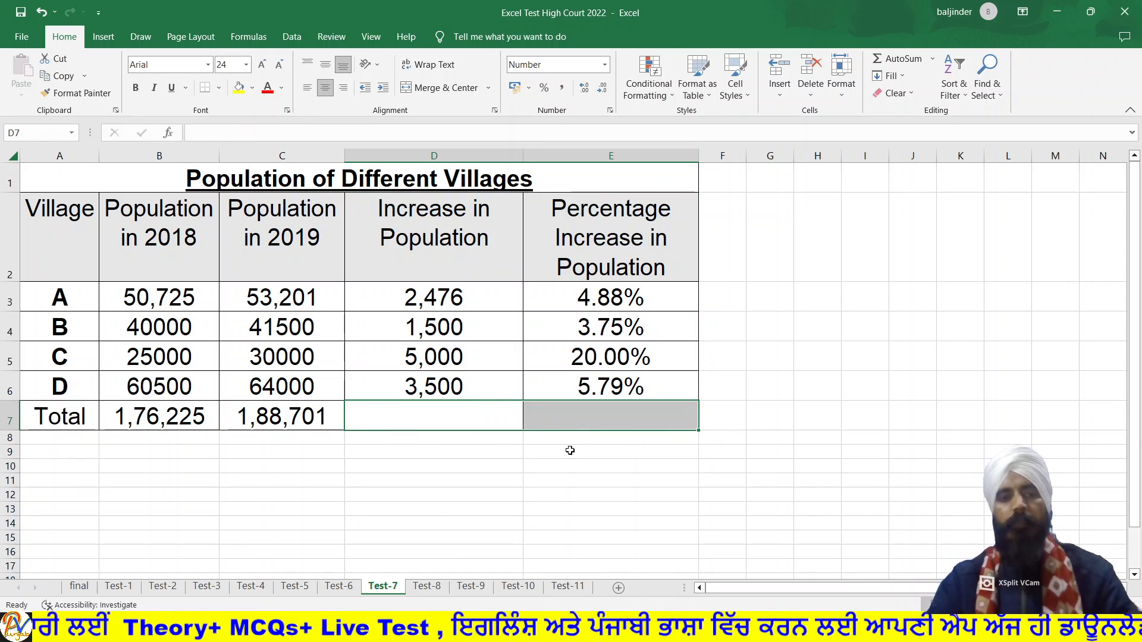
click(570, 451)
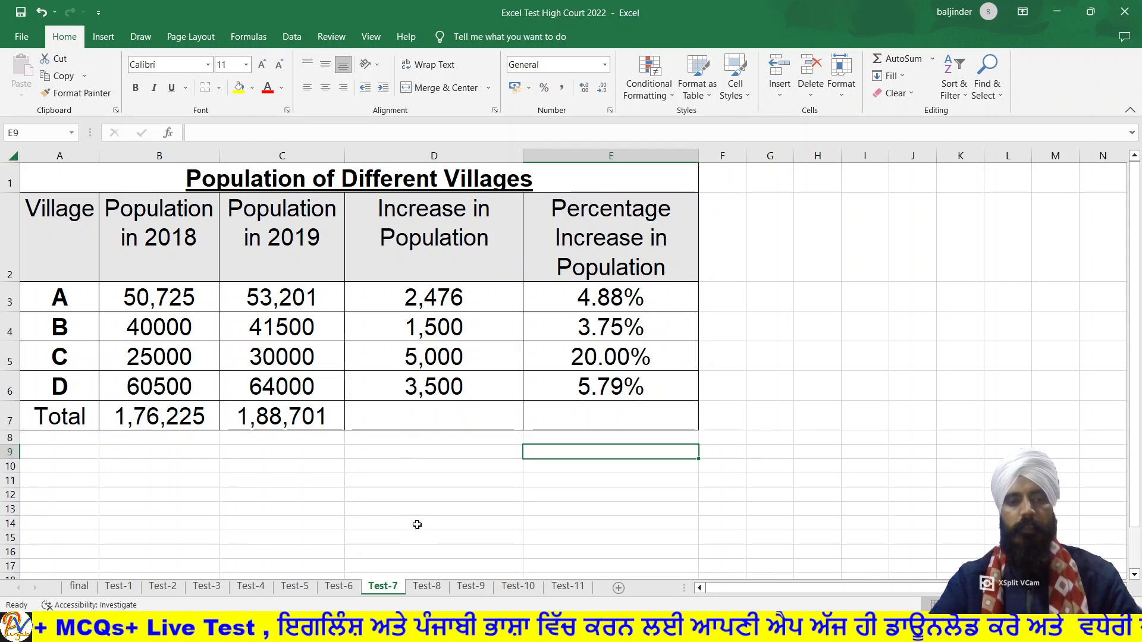
Step: Switch to the Test-8 sheet and examine the Maharashtra row of the Covid - 19 Cases table
click(427, 586)
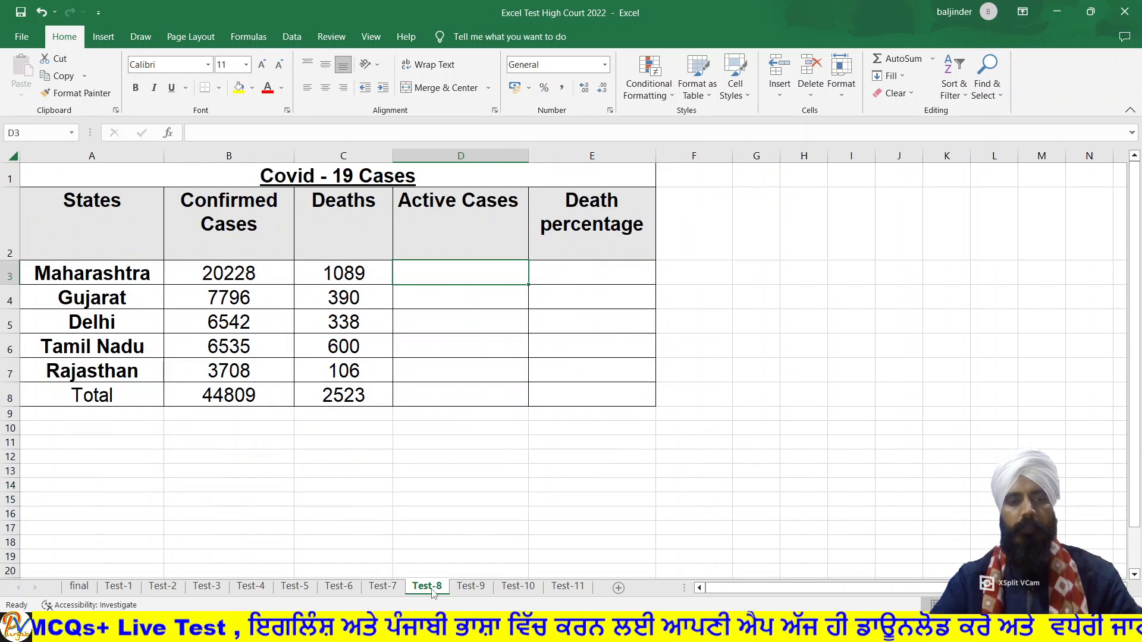
click(413, 475)
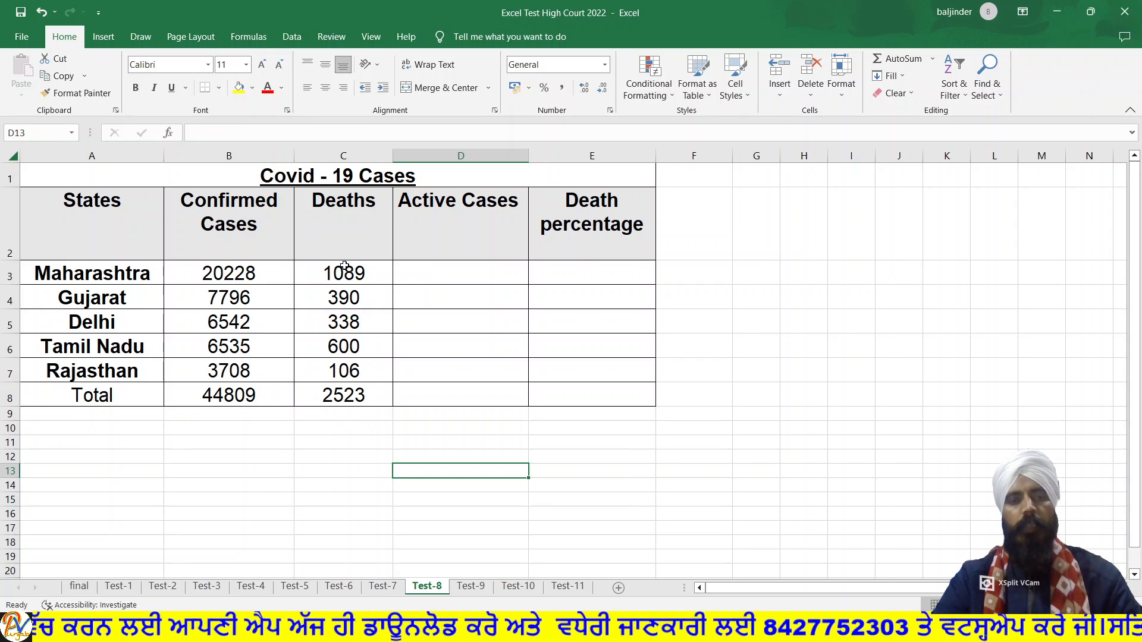
click(415, 270)
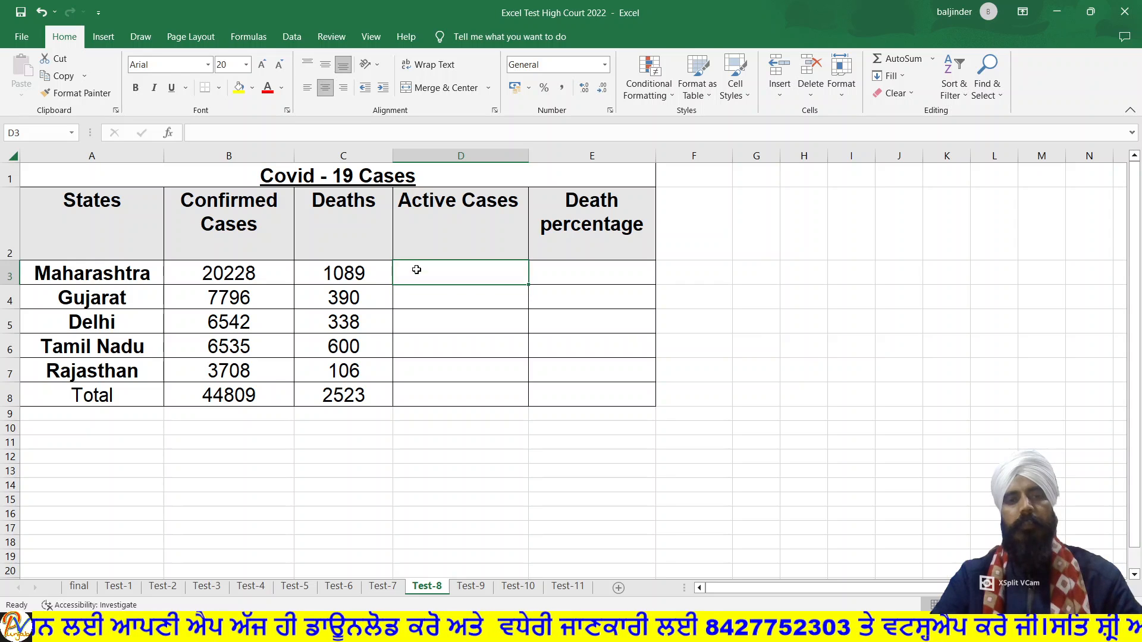
click(554, 276)
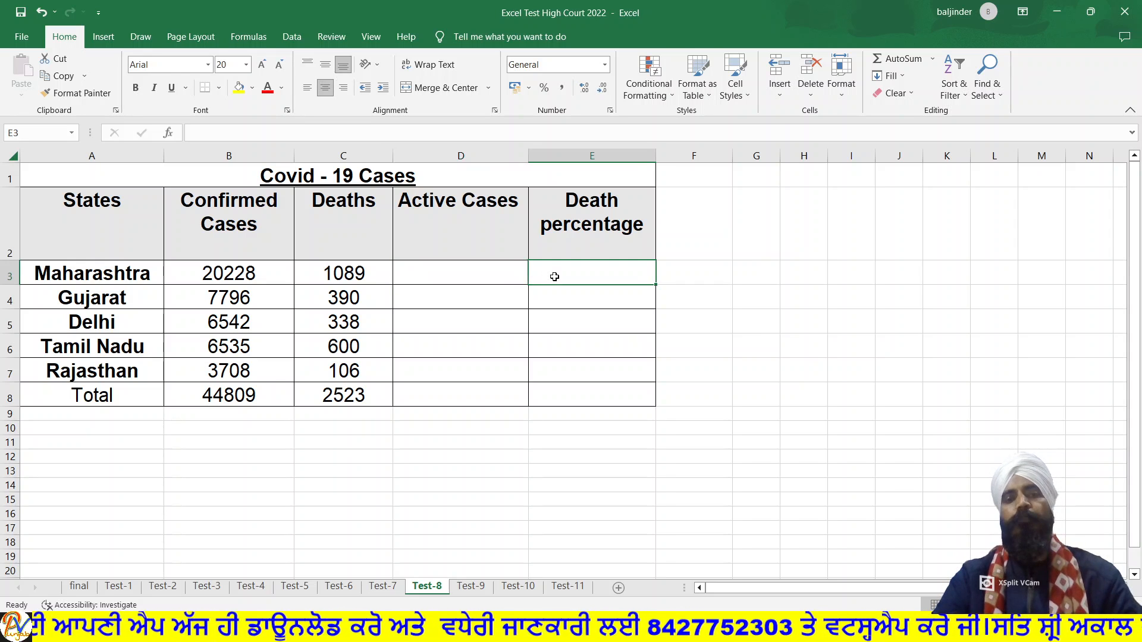
click(459, 271)
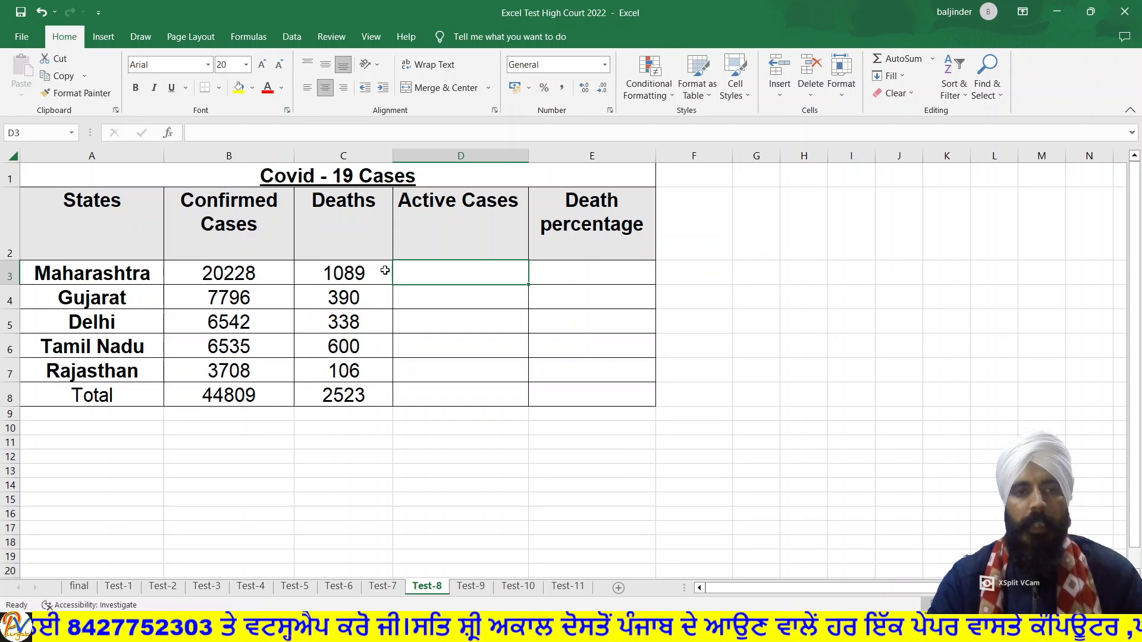
click(348, 273)
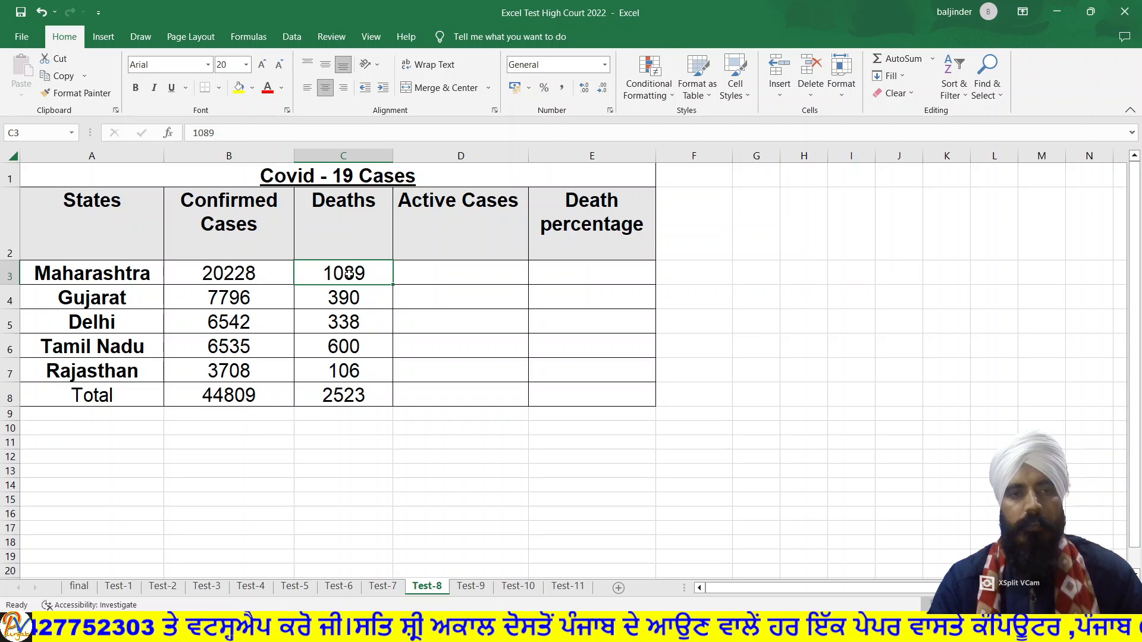
click(245, 269)
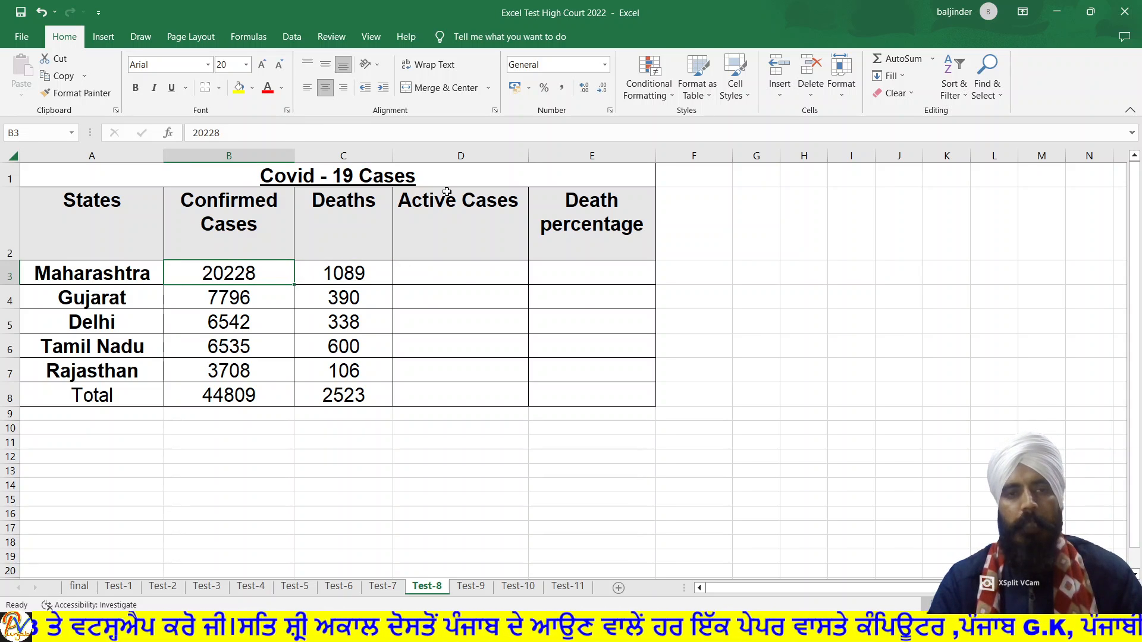
Step: Calculate Maharashtra's active cases in D3 by subtracting deaths from confirmed cases with =B3-C3
click(465, 274)
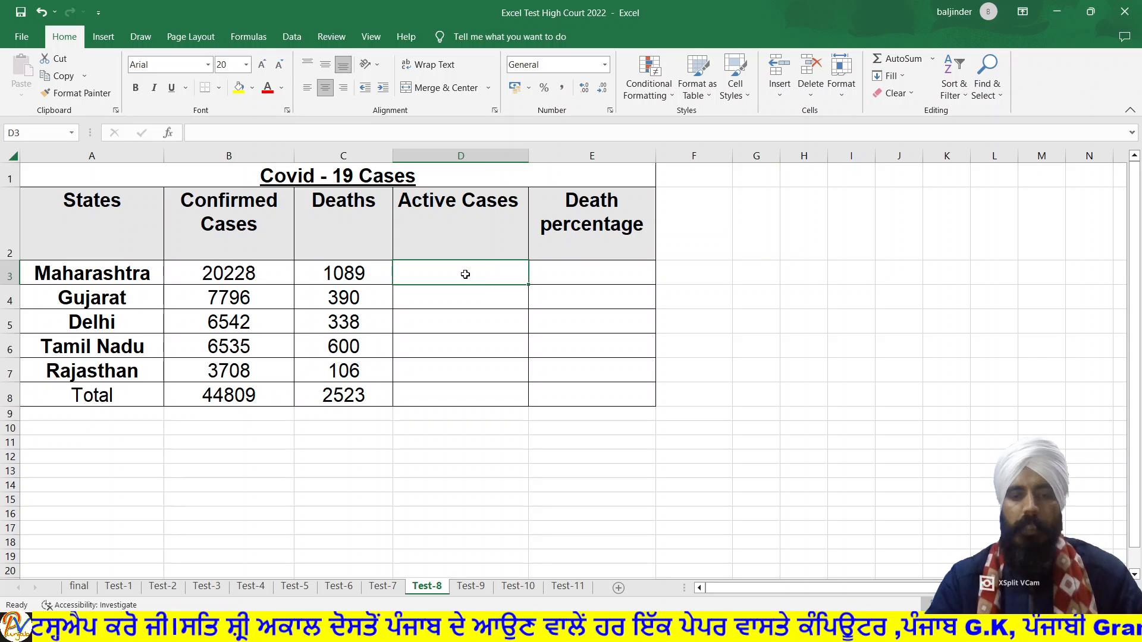
text(=)
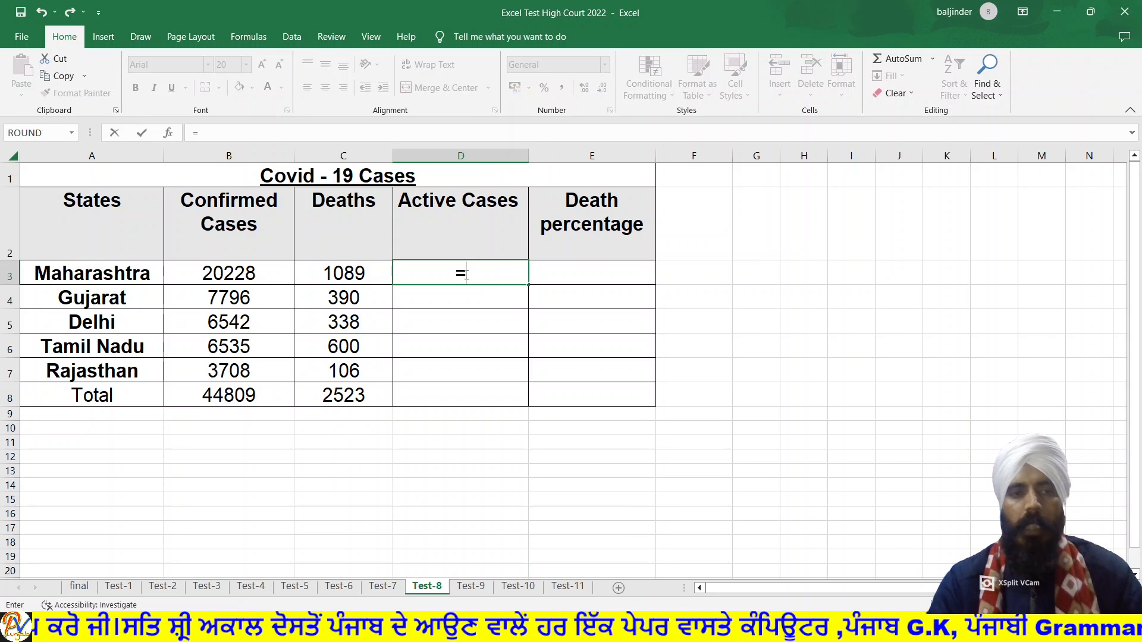
click(269, 275)
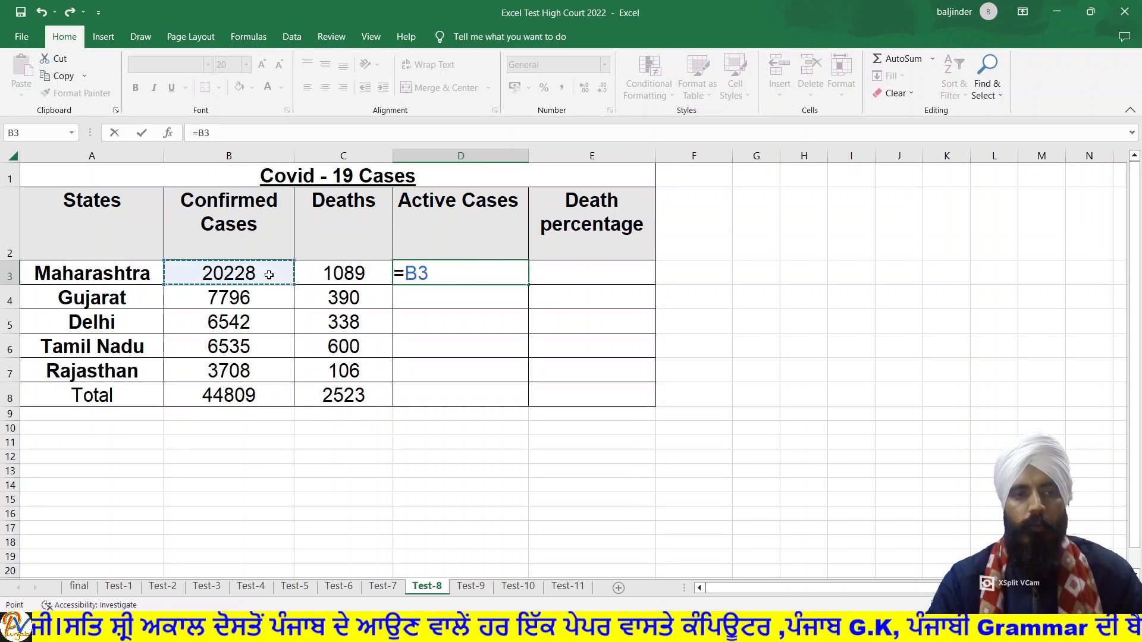
text(-)
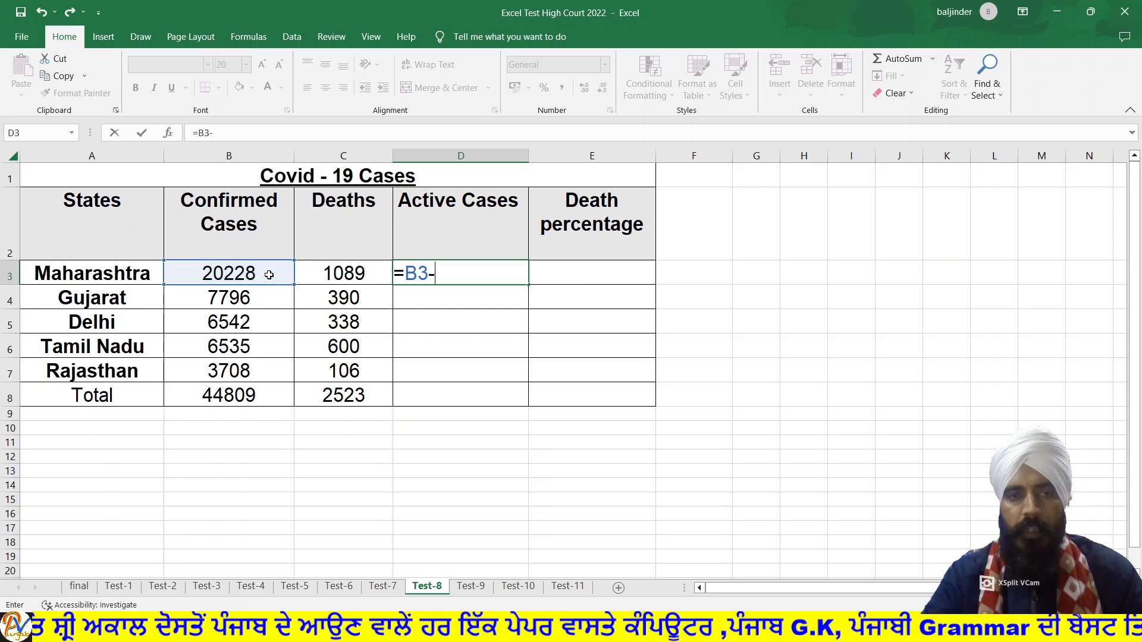
click(330, 271)
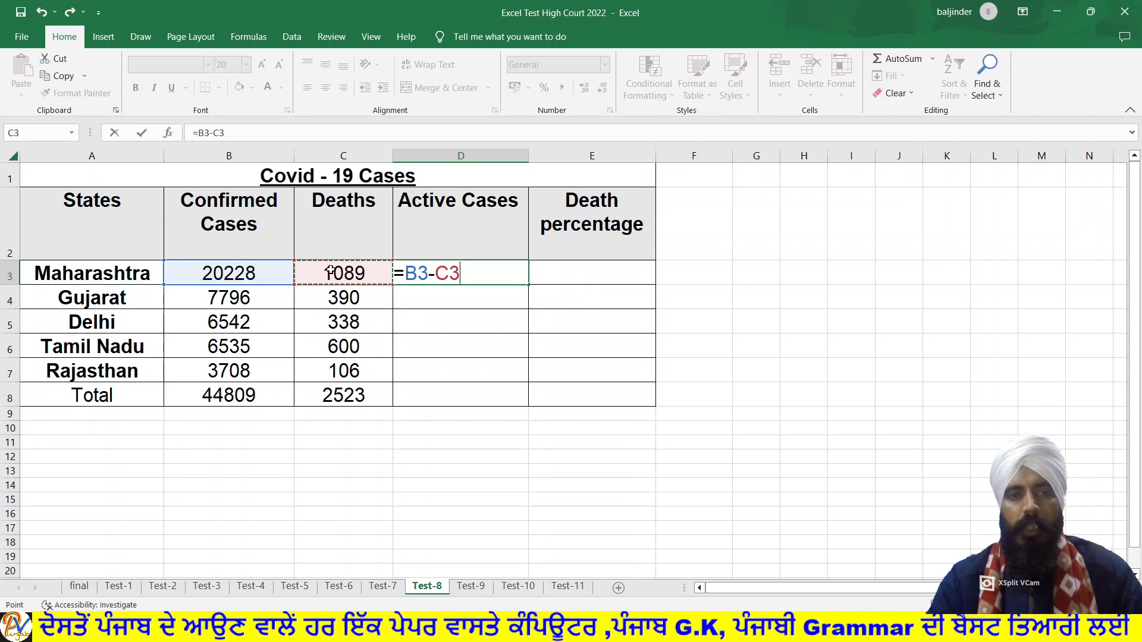
key(Return)
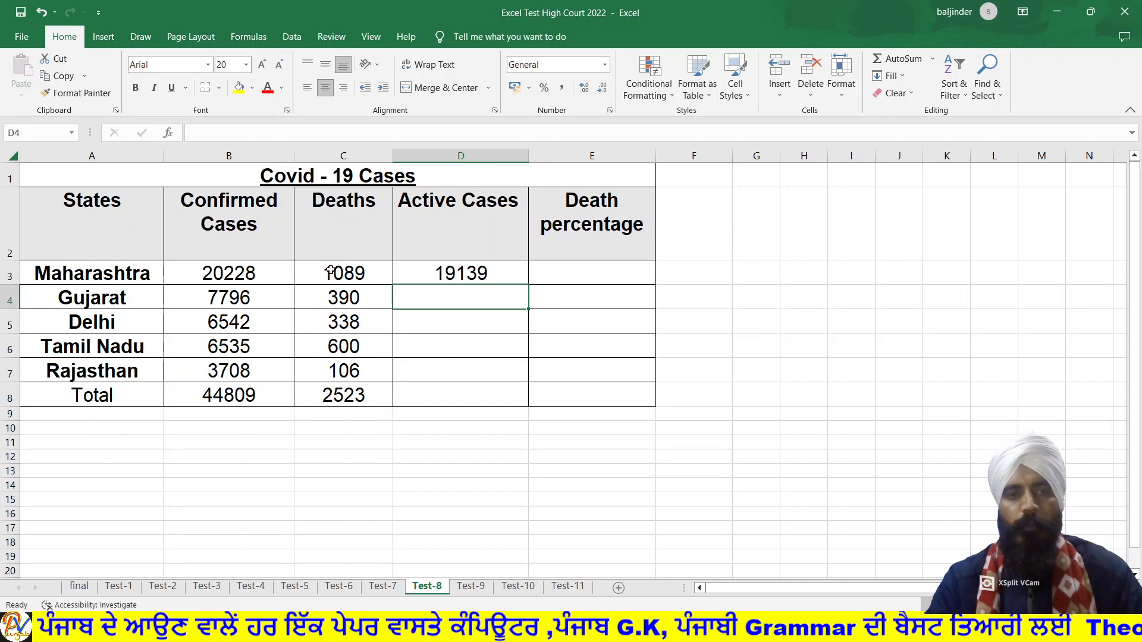
Step: Copy the Active Cases formula from D3 down to D7 for the remaining states
click(407, 270)
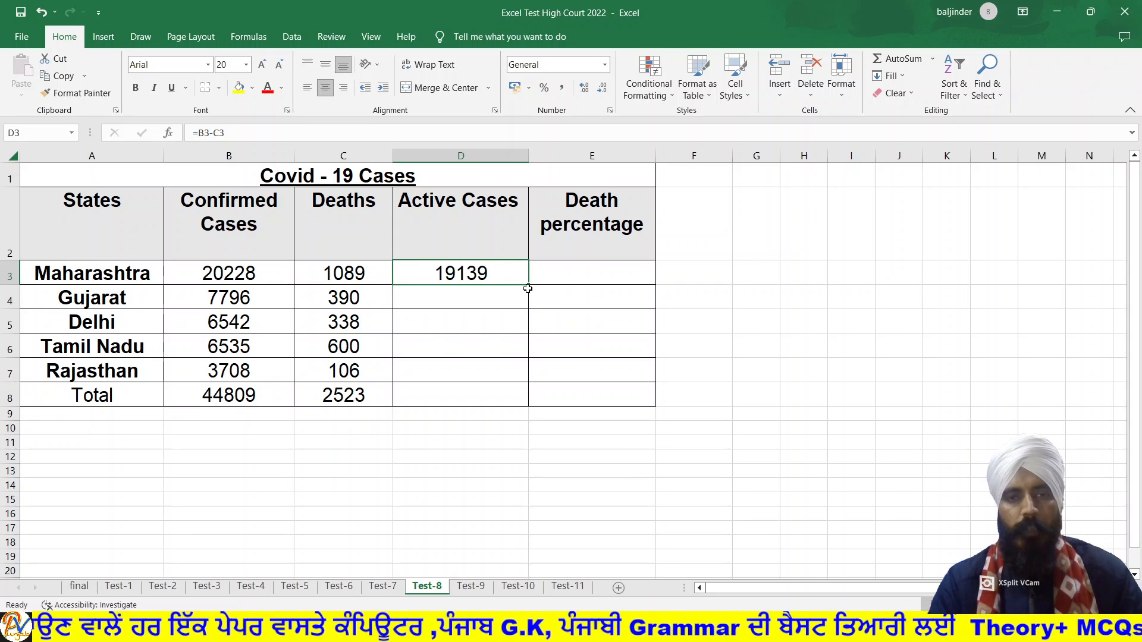
drag(528, 286, 524, 375)
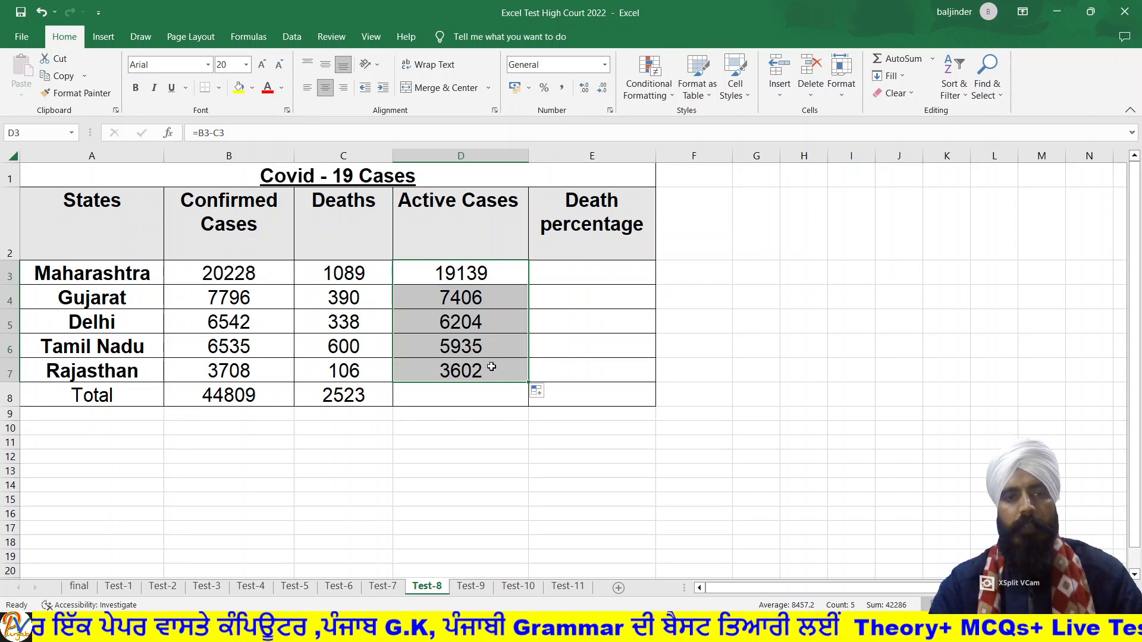
click(491, 375)
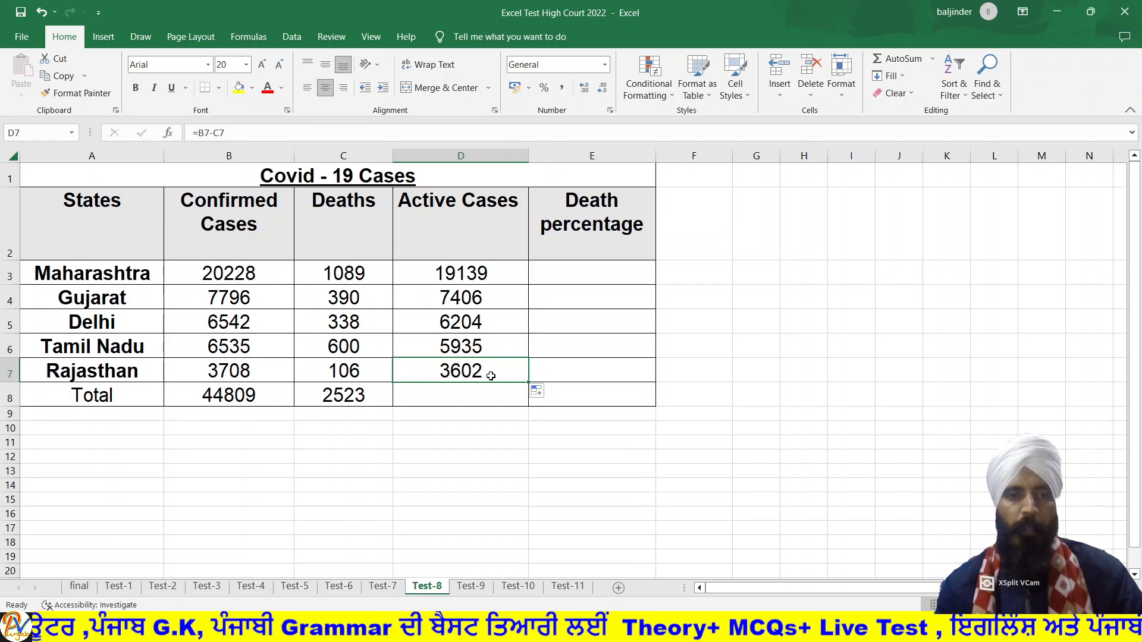
click(561, 266)
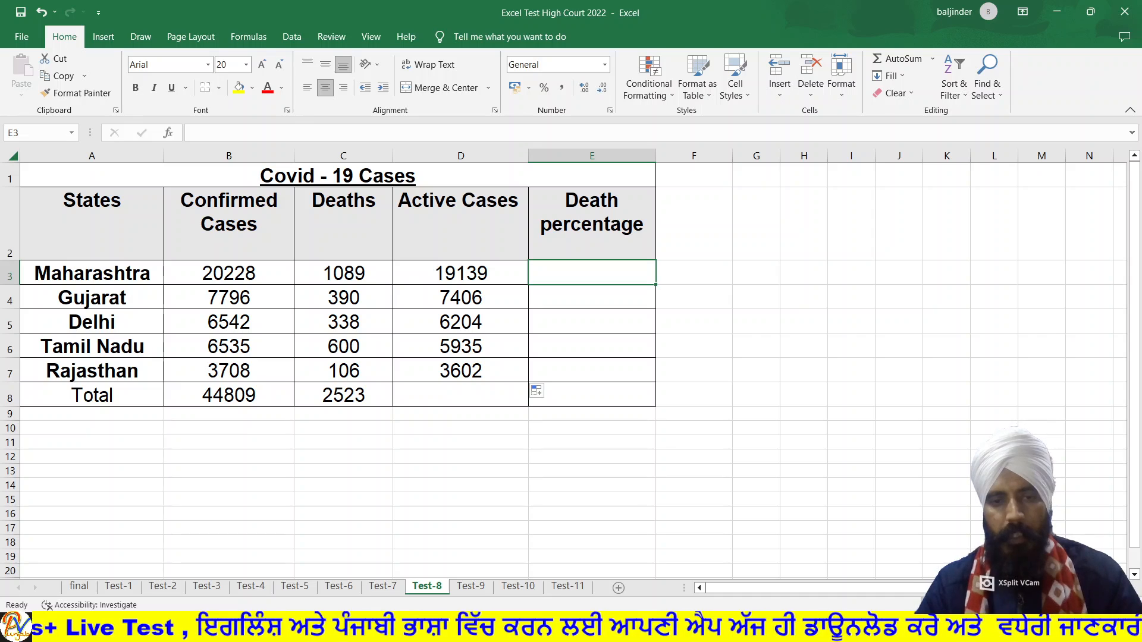
click(533, 628)
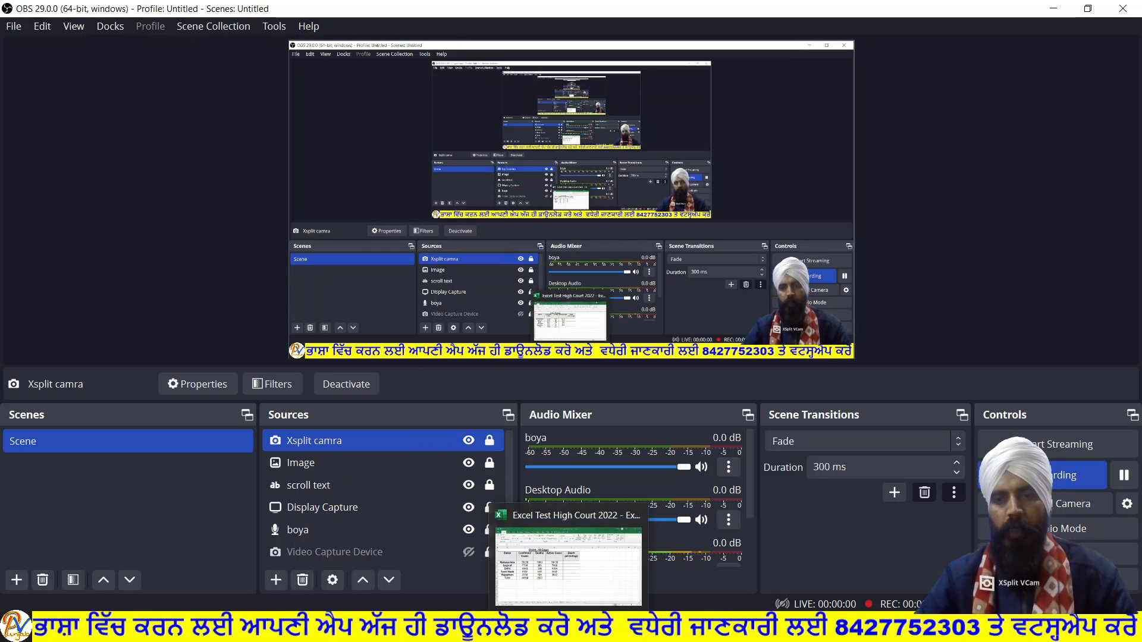
click(568, 629)
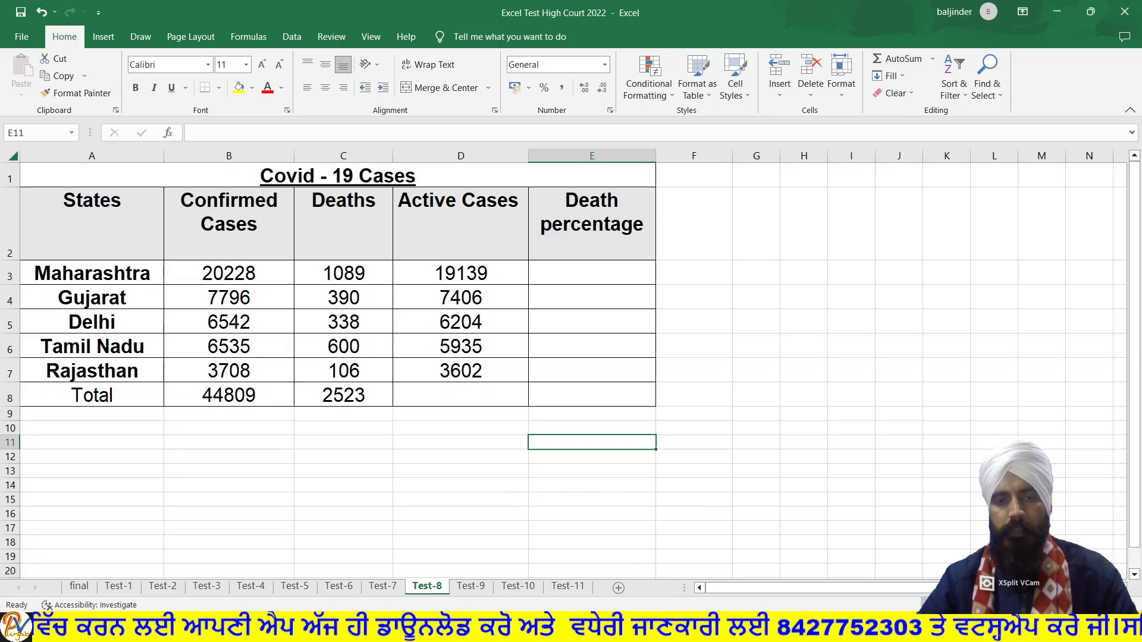
key(alt+Tab)
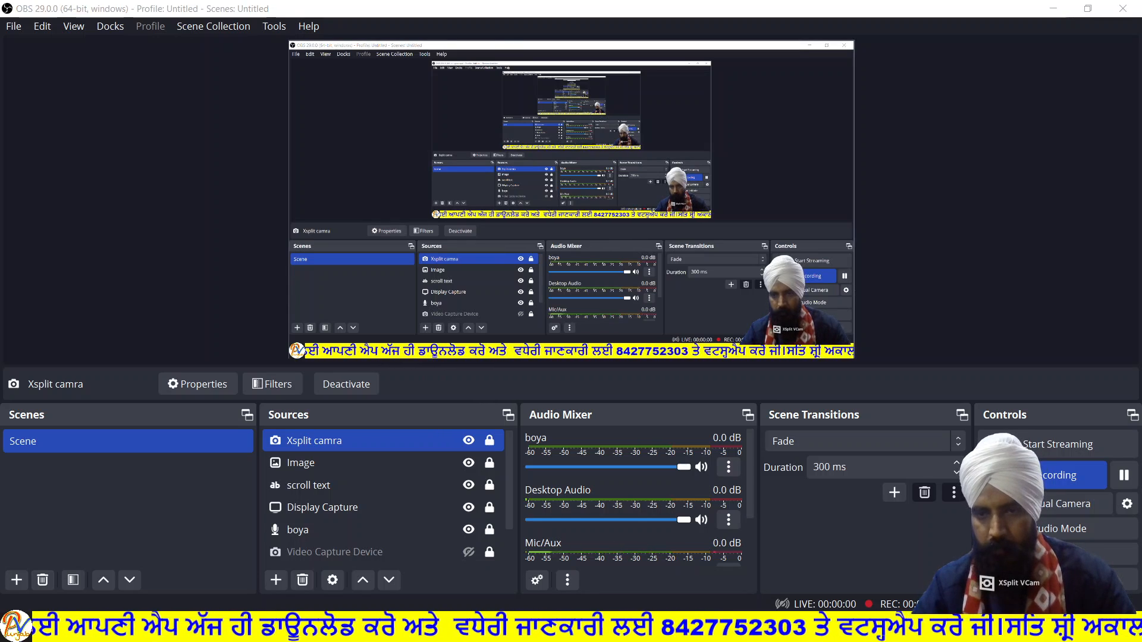
key(alt+Tab)
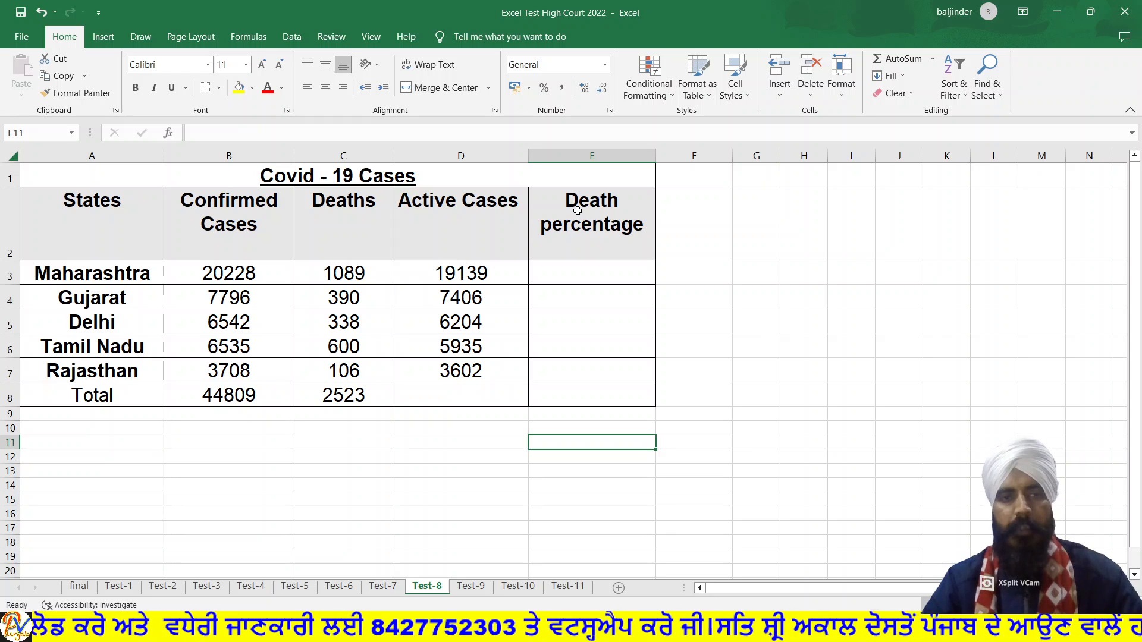
Step: Calculate Maharashtra's death percentage in E3 by dividing deaths by confirmed cases with =C3/B3
click(369, 277)
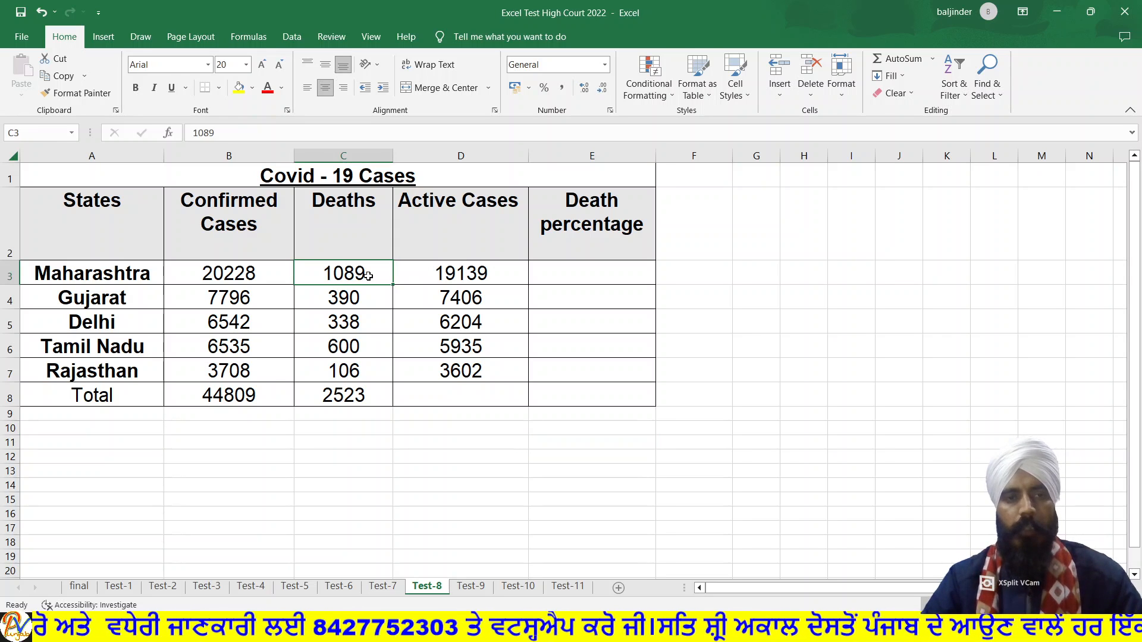
click(560, 271)
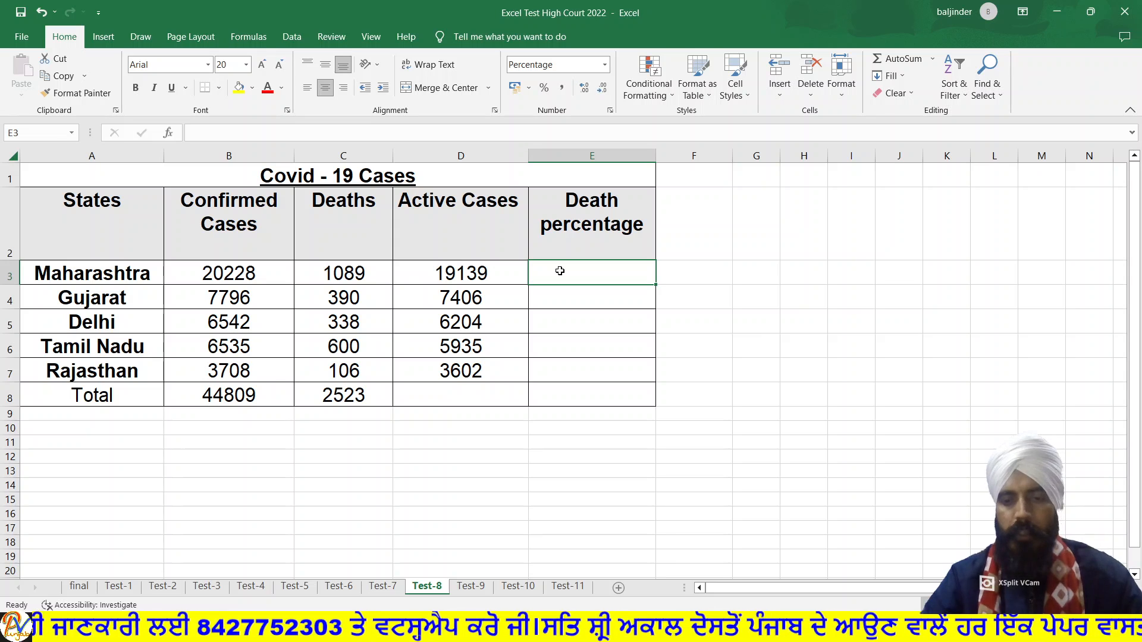
text(=)
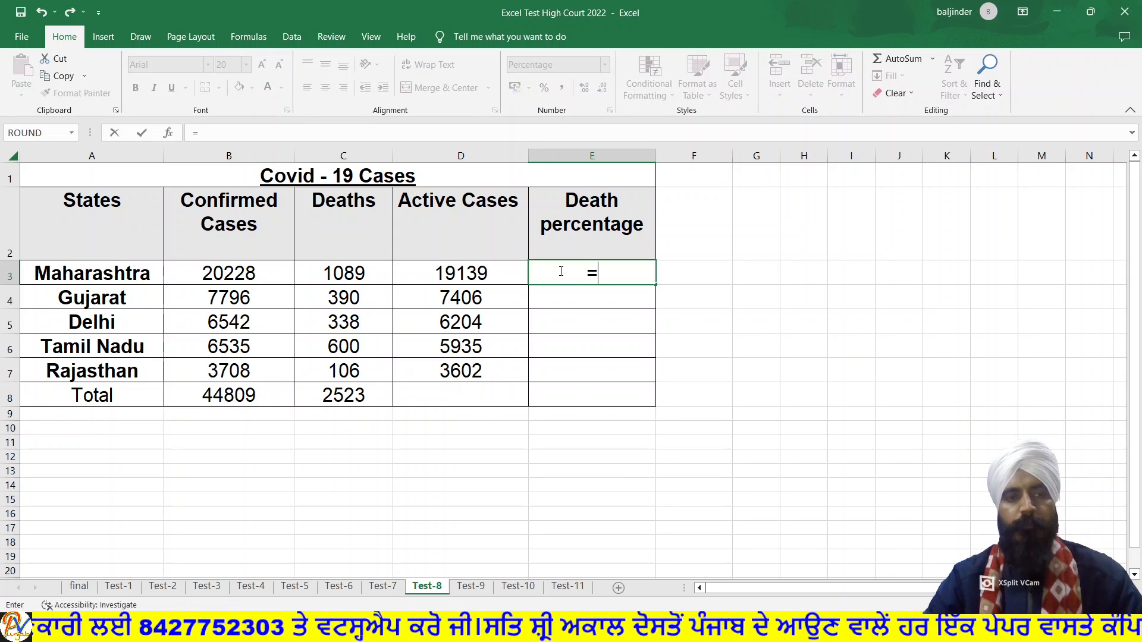
click(360, 273)
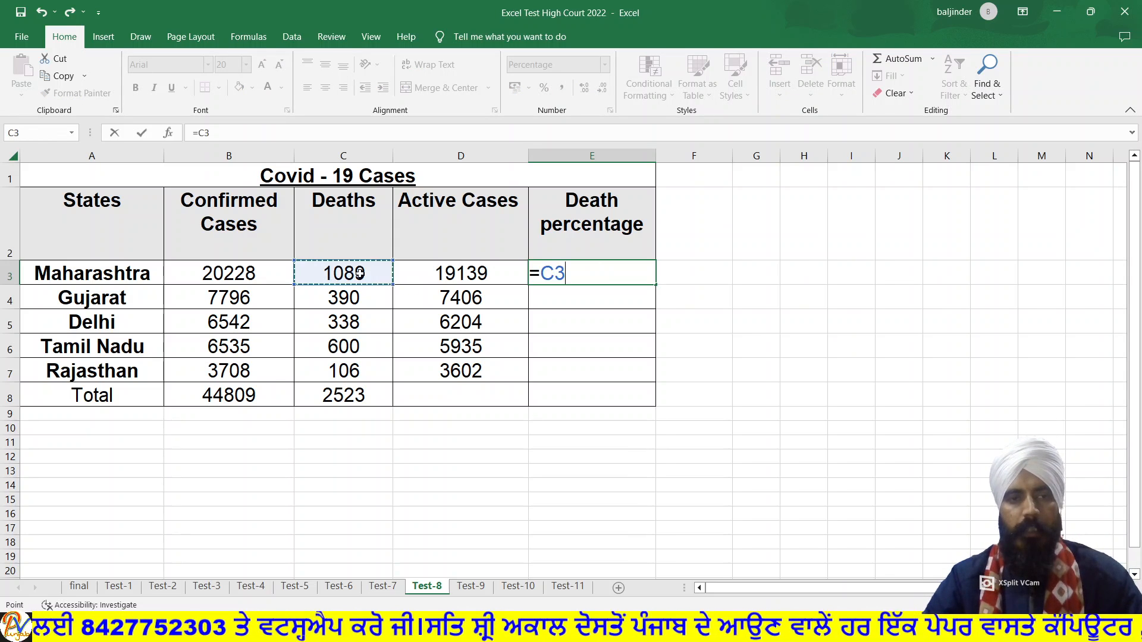
text(/)
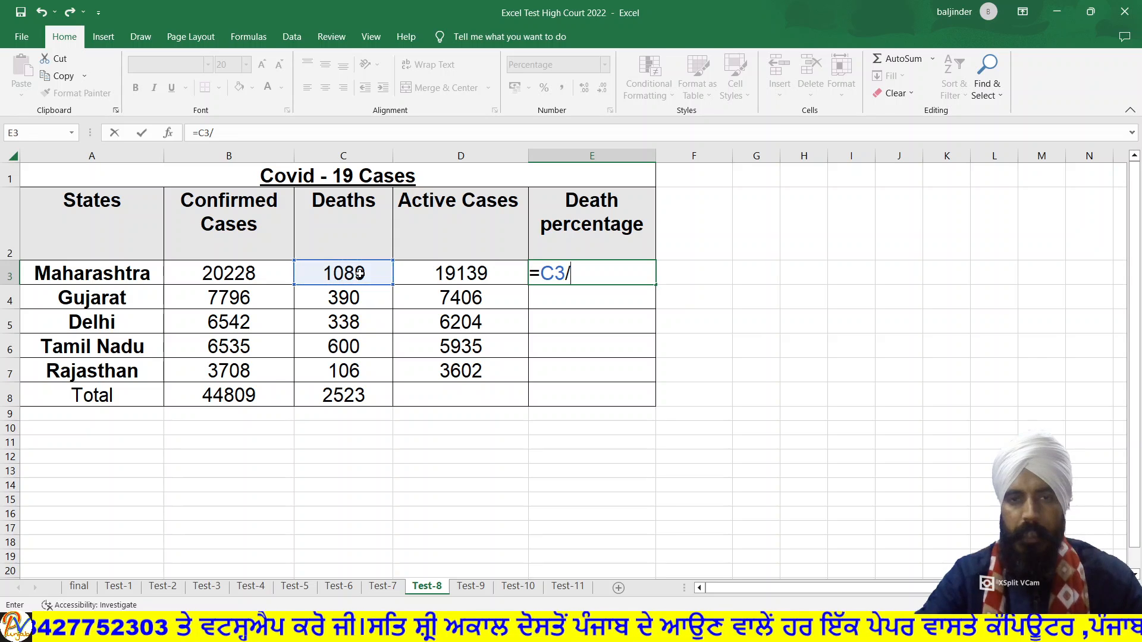
click(202, 274)
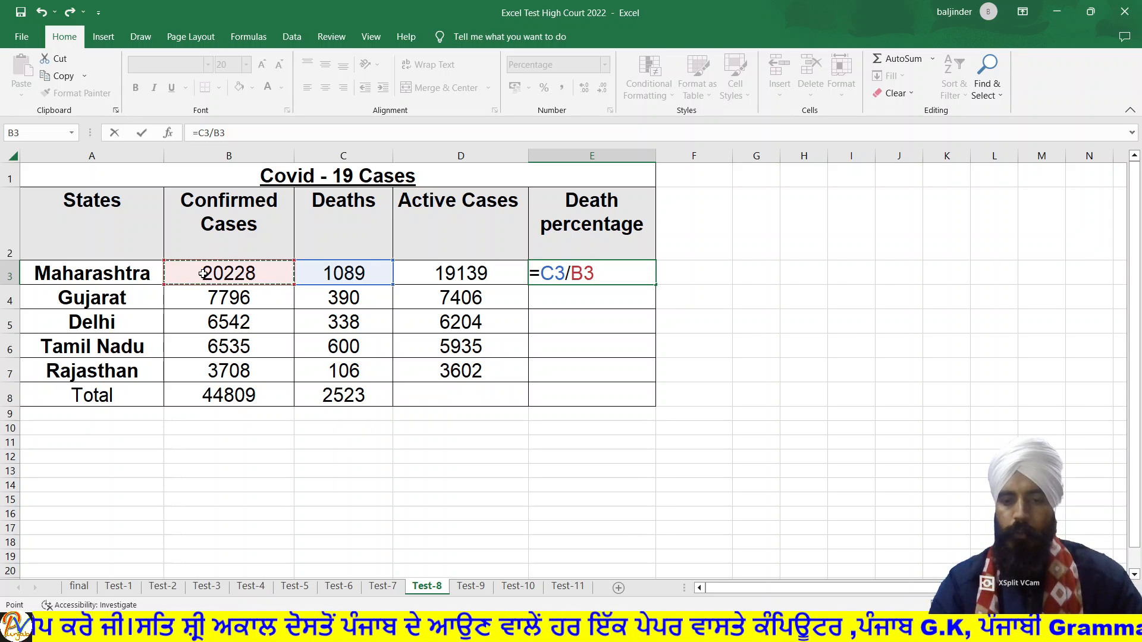
key(Return)
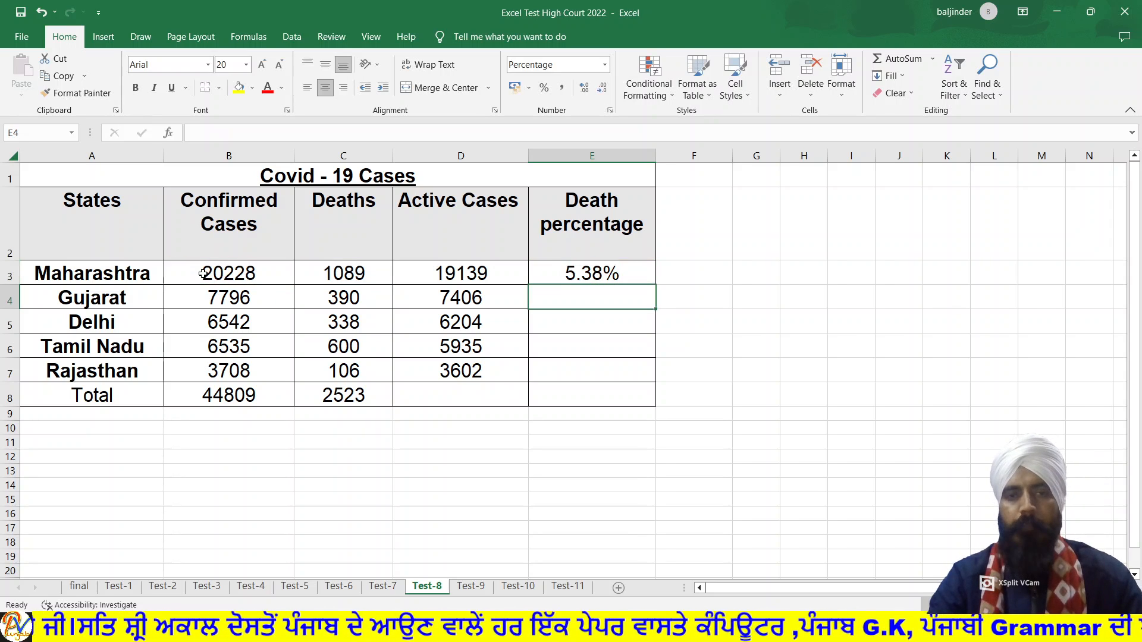
Step: Apply the Percentage number format to the Death percentage cells E3:E7
click(605, 265)
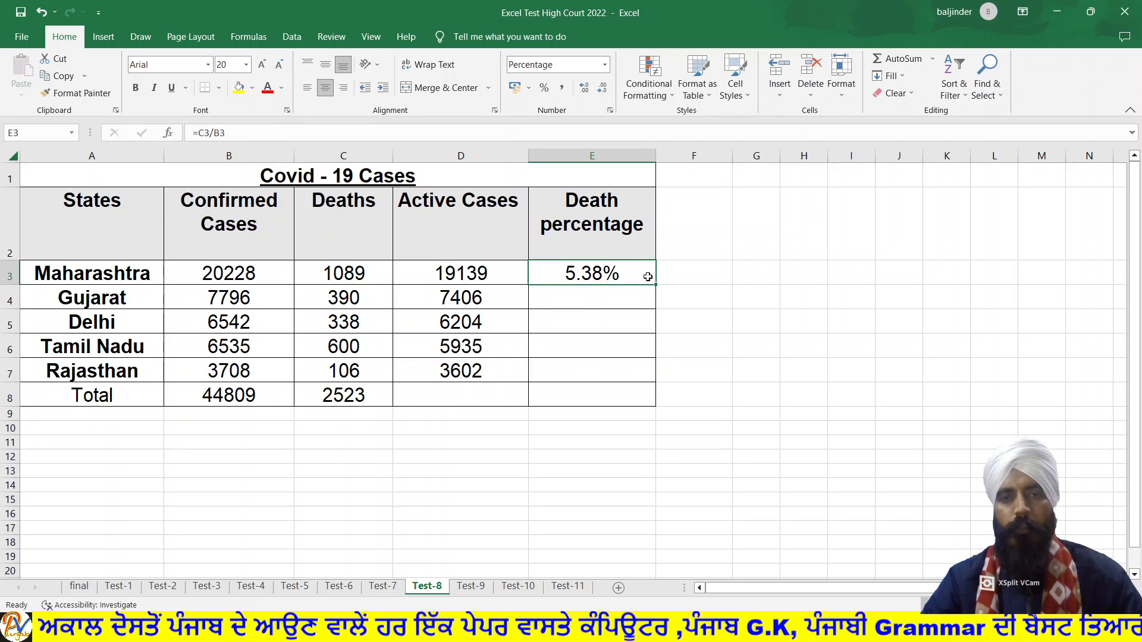
drag(637, 273, 634, 372)
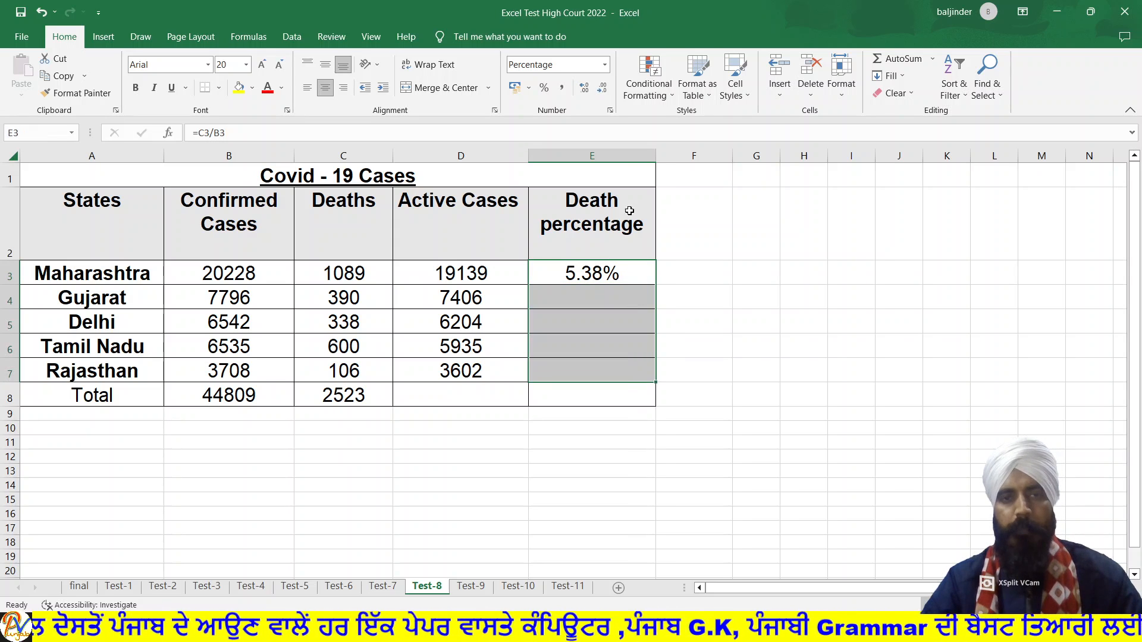
click(604, 65)
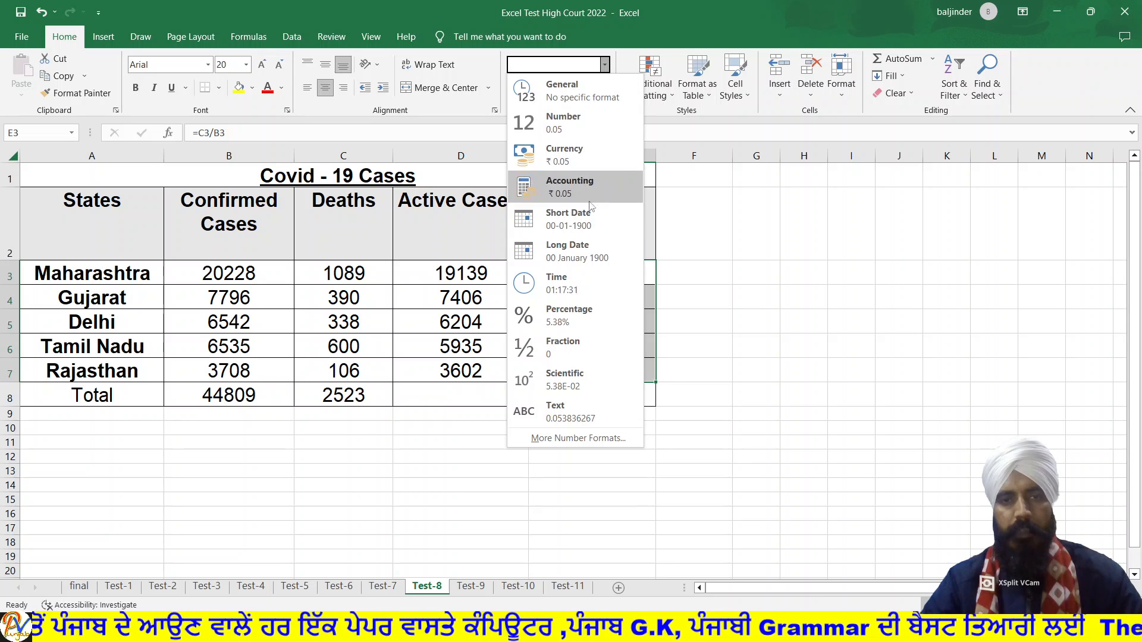
click(571, 315)
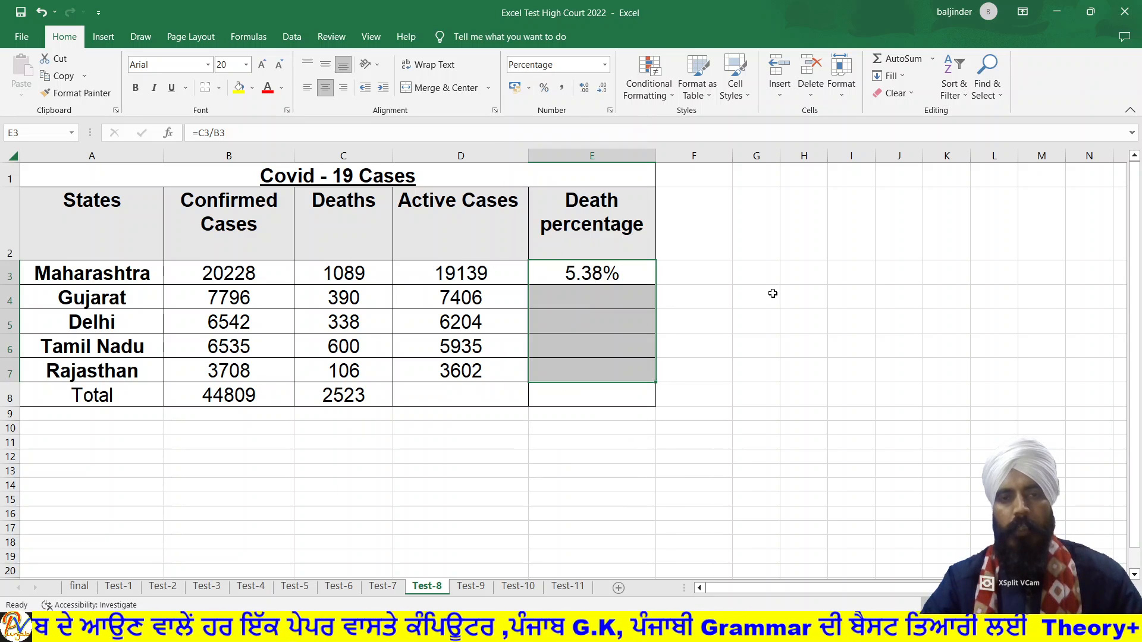
click(769, 293)
Step: Copy the Death percentage formula from E3 down to E7 for the remaining states
click(647, 278)
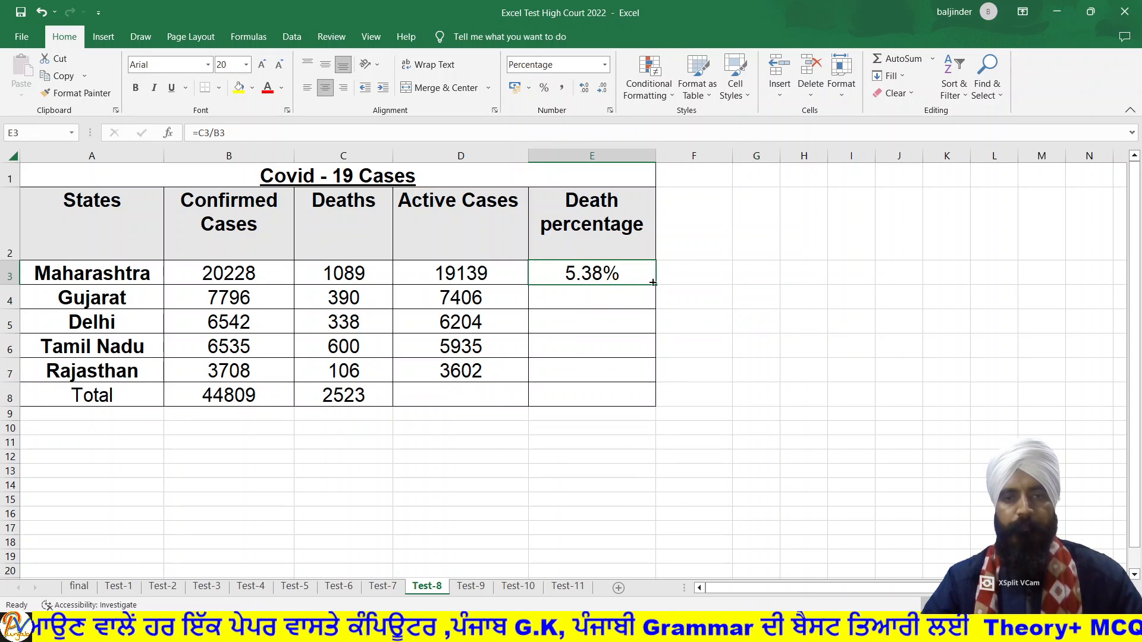
drag(654, 288, 648, 371)
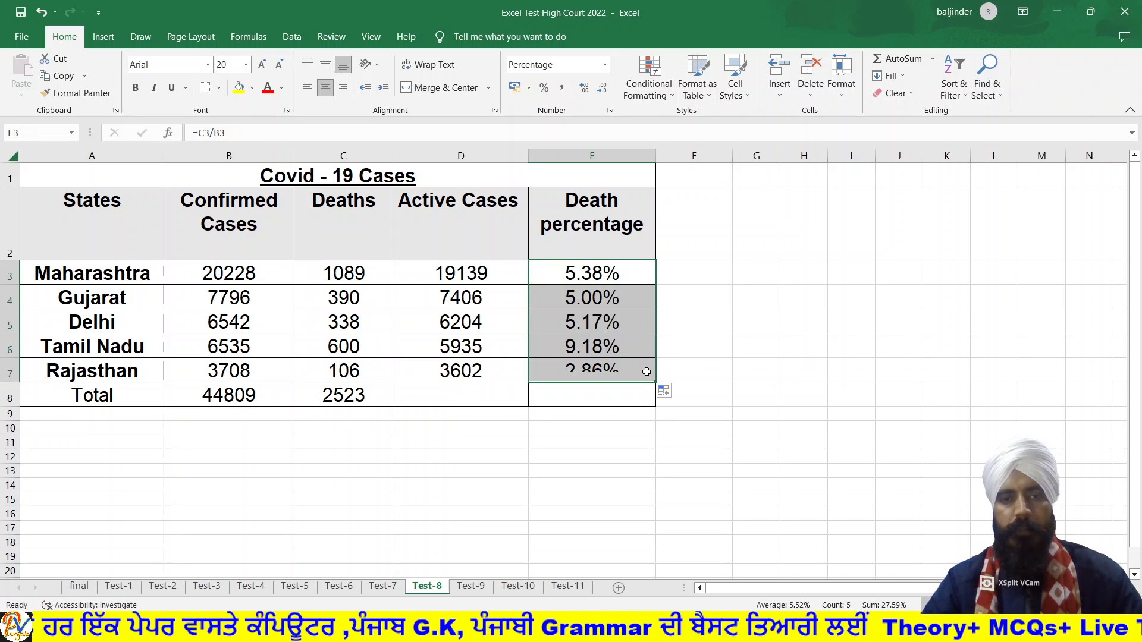
click(760, 348)
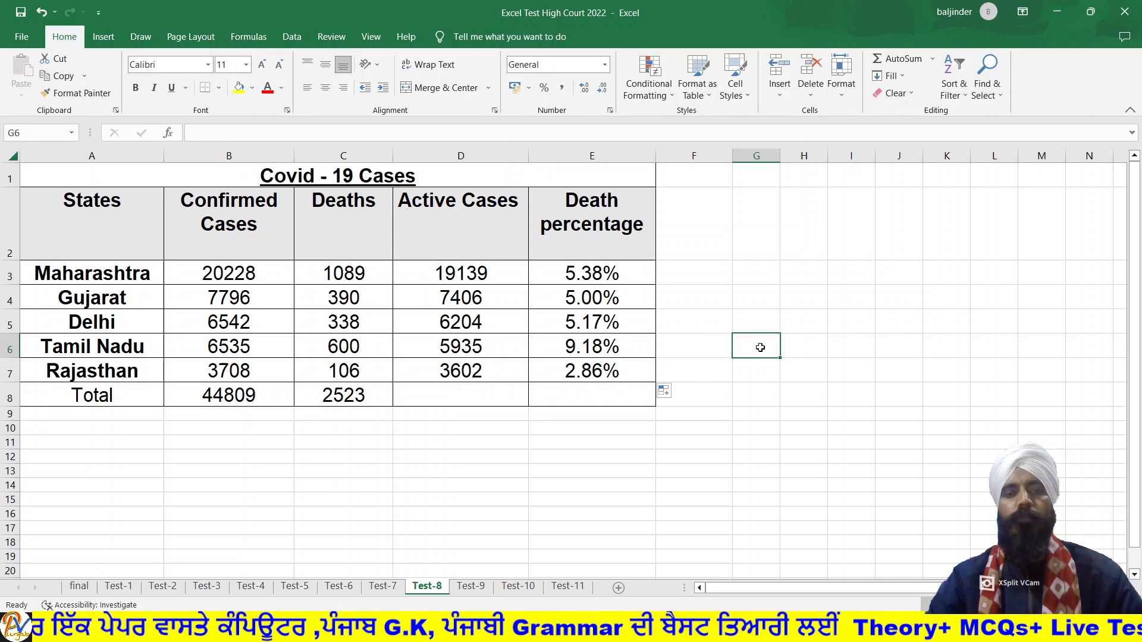
Step: Review the death percentage formula in E3 and the Active Cases cell D8 in the Total row
click(611, 275)
double_click(610, 275)
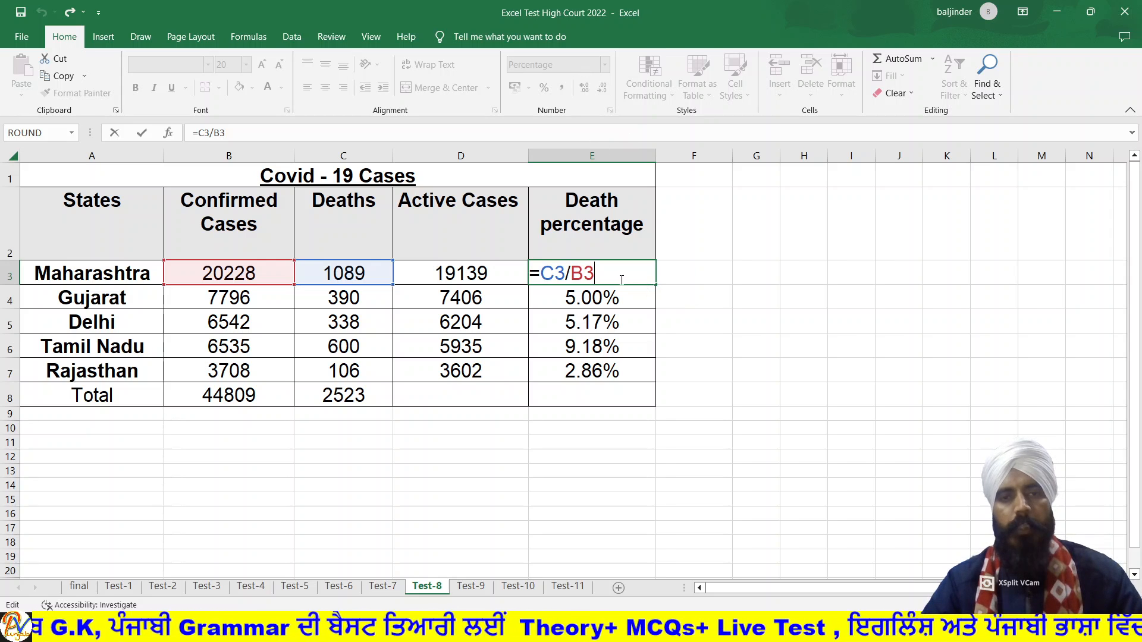
key(Return)
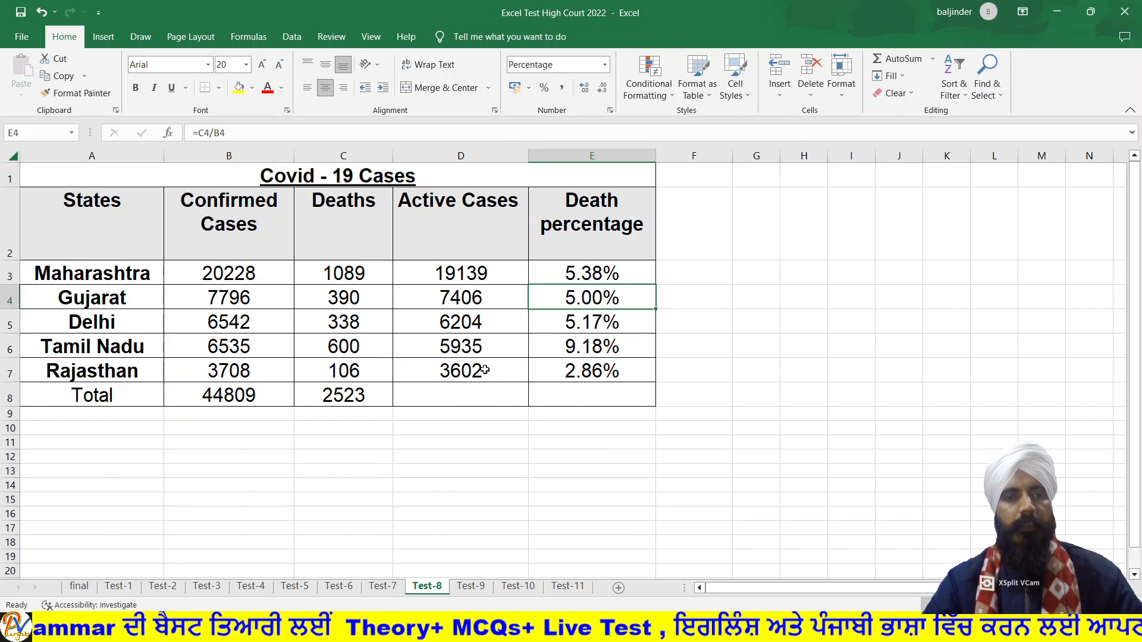
click(465, 404)
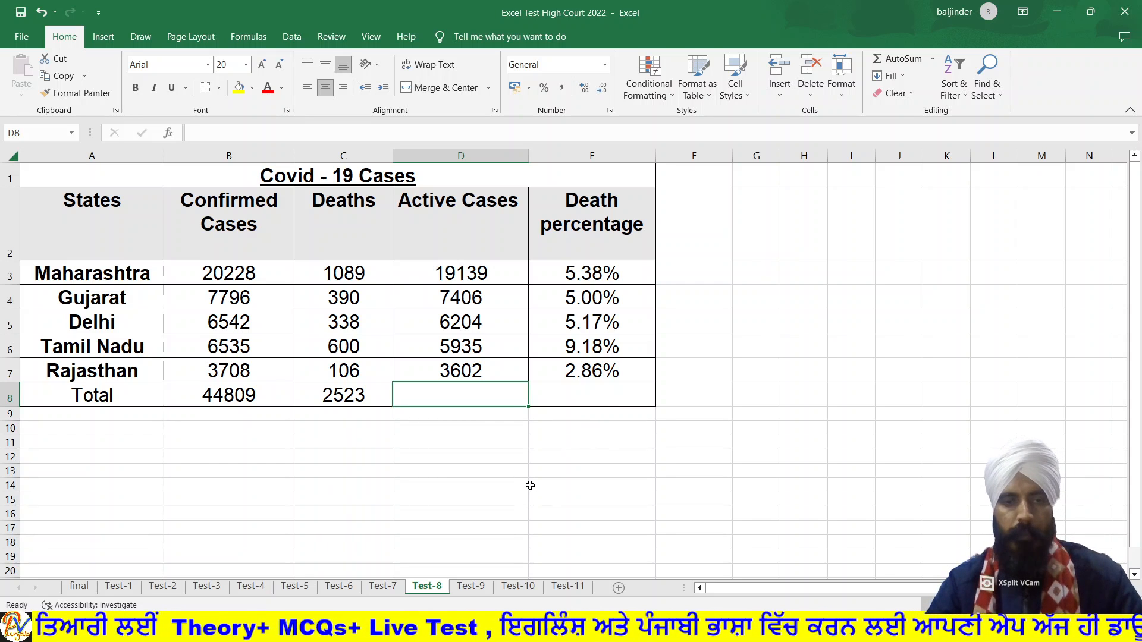
Step: Switch to the Test-9 sheet and centre the student data in A5:F10 horizontally
click(471, 586)
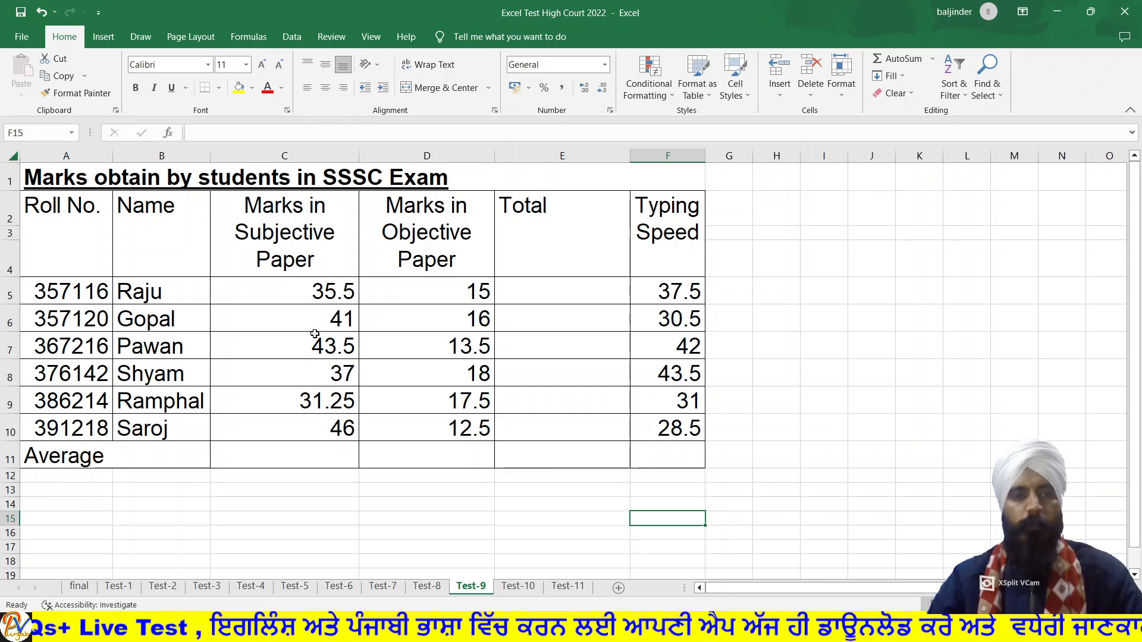
drag(89, 286, 637, 419)
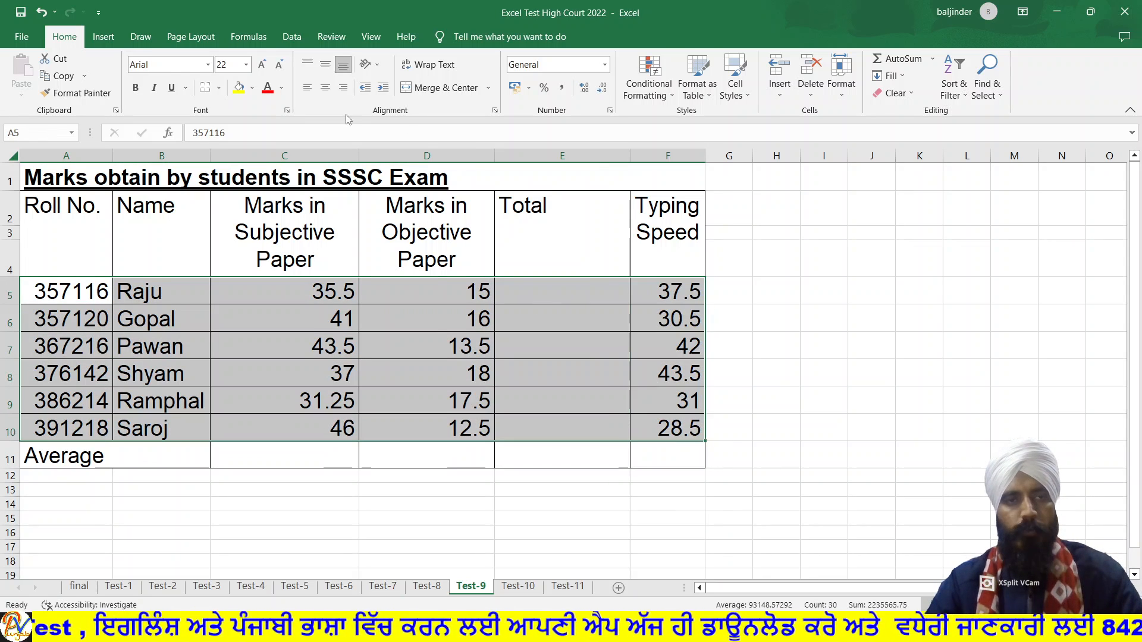
click(326, 88)
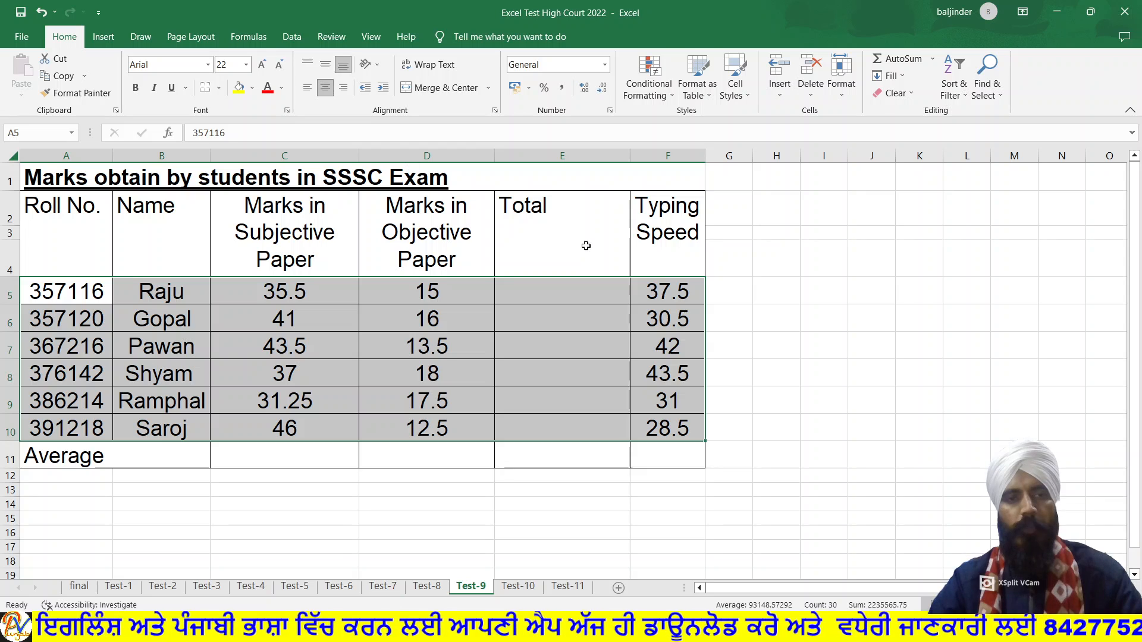
click(818, 337)
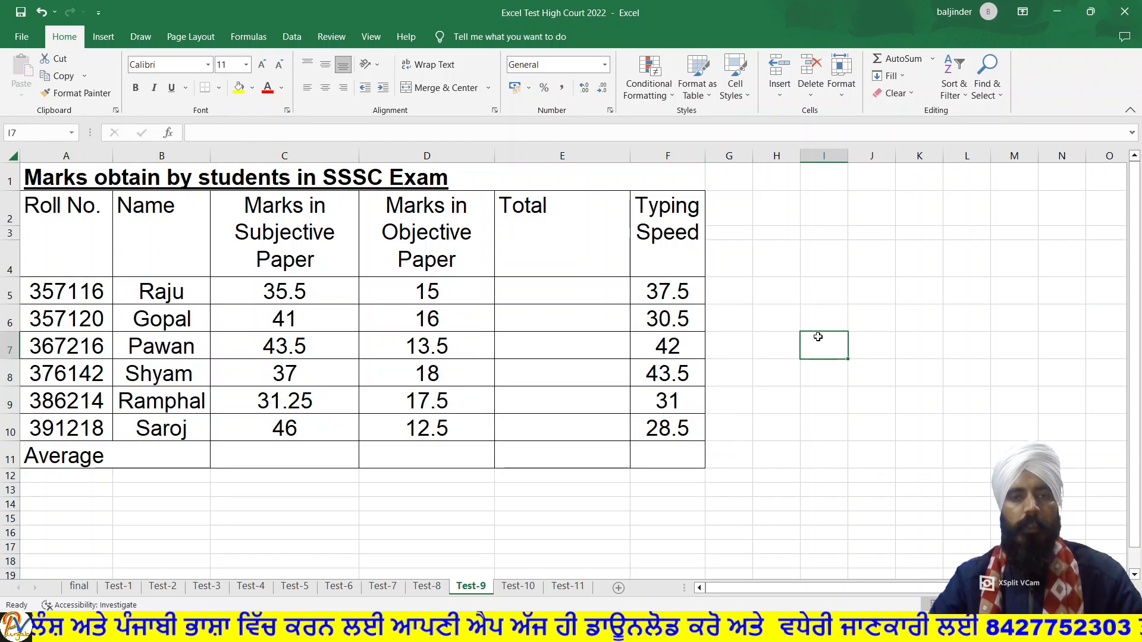
Step: Total the subjective and objective marks in E5 with =C5+D5 and copy the formula down to E10
click(553, 296)
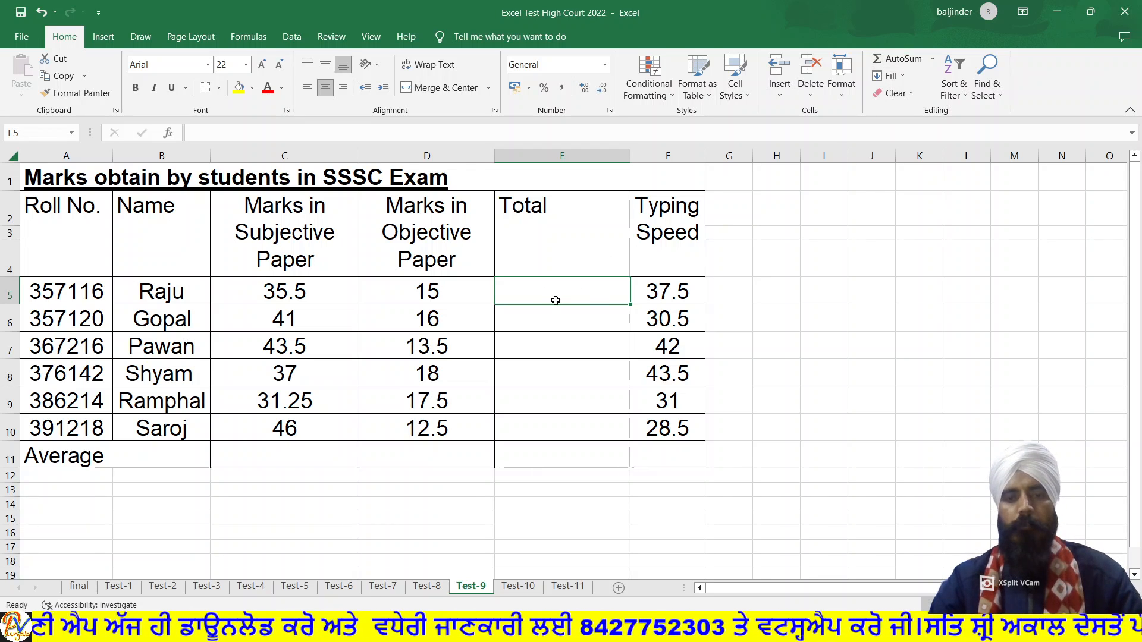
text(=)
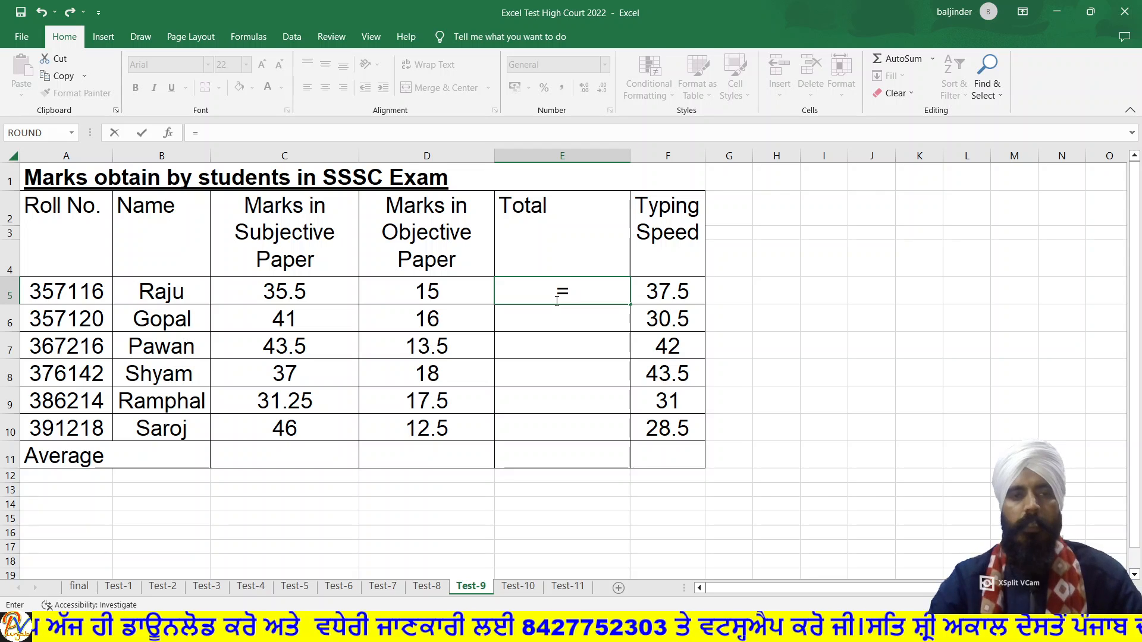
click(327, 293)
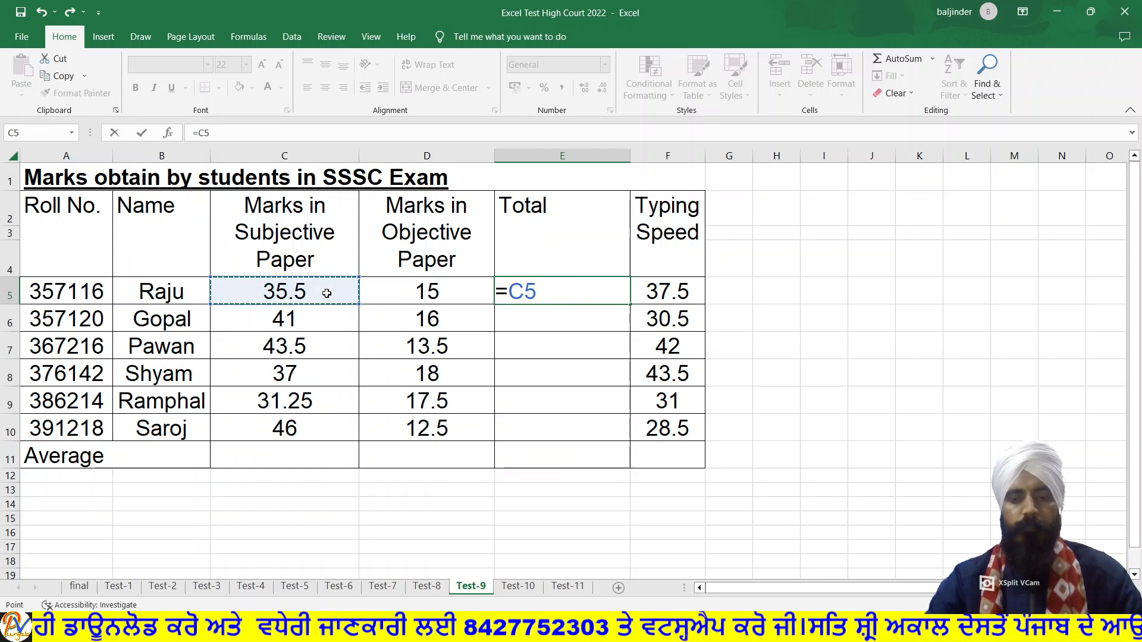
text(+)
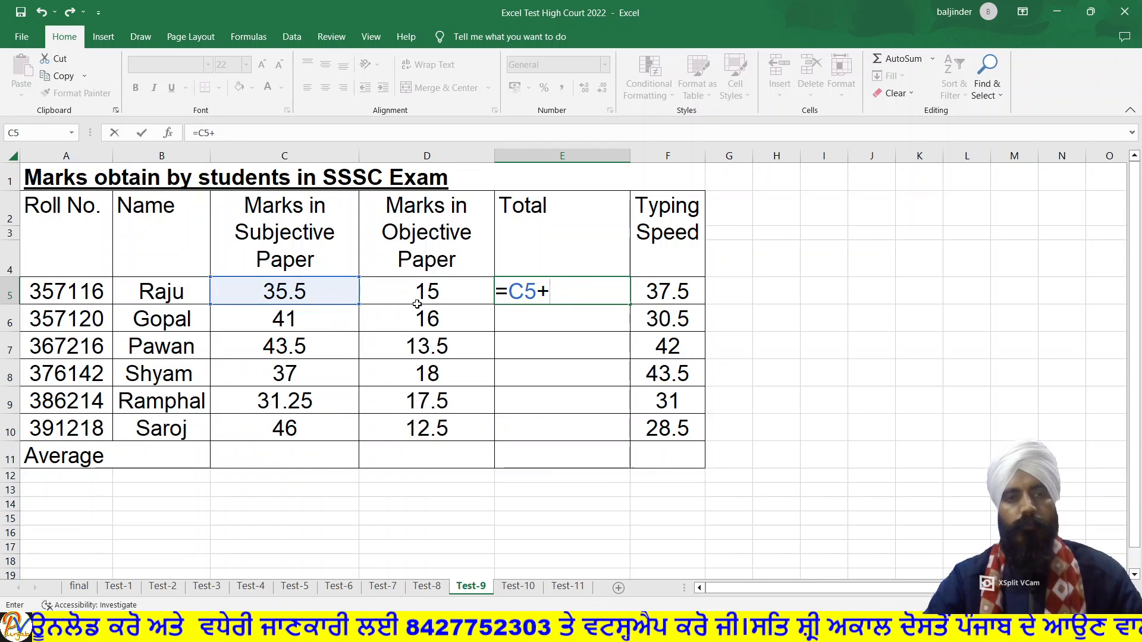
click(420, 297)
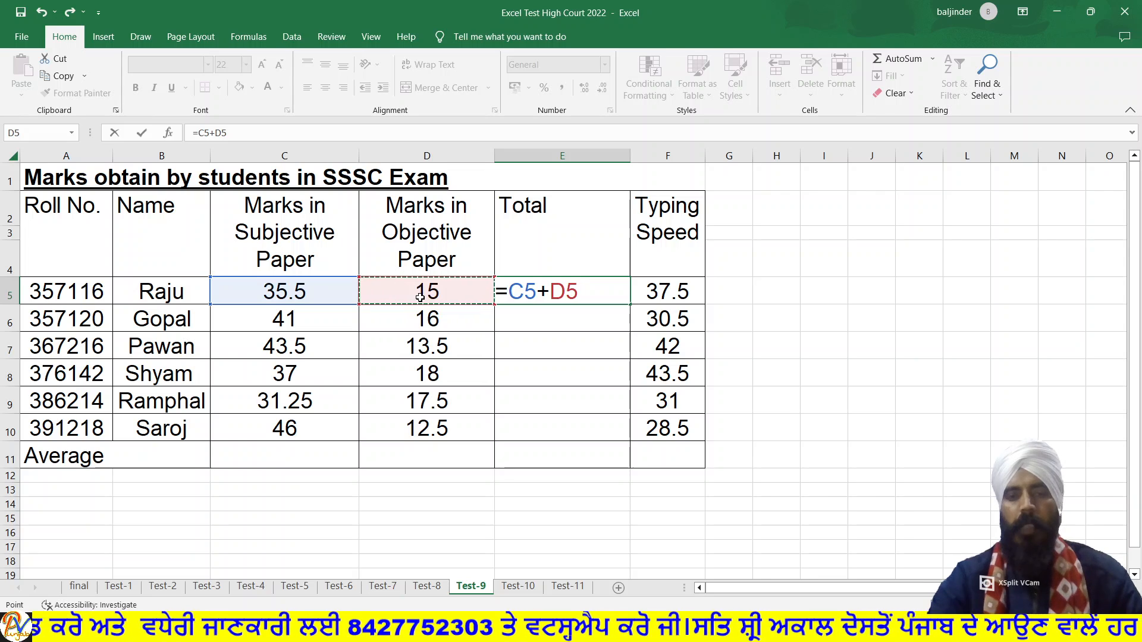
key(Return)
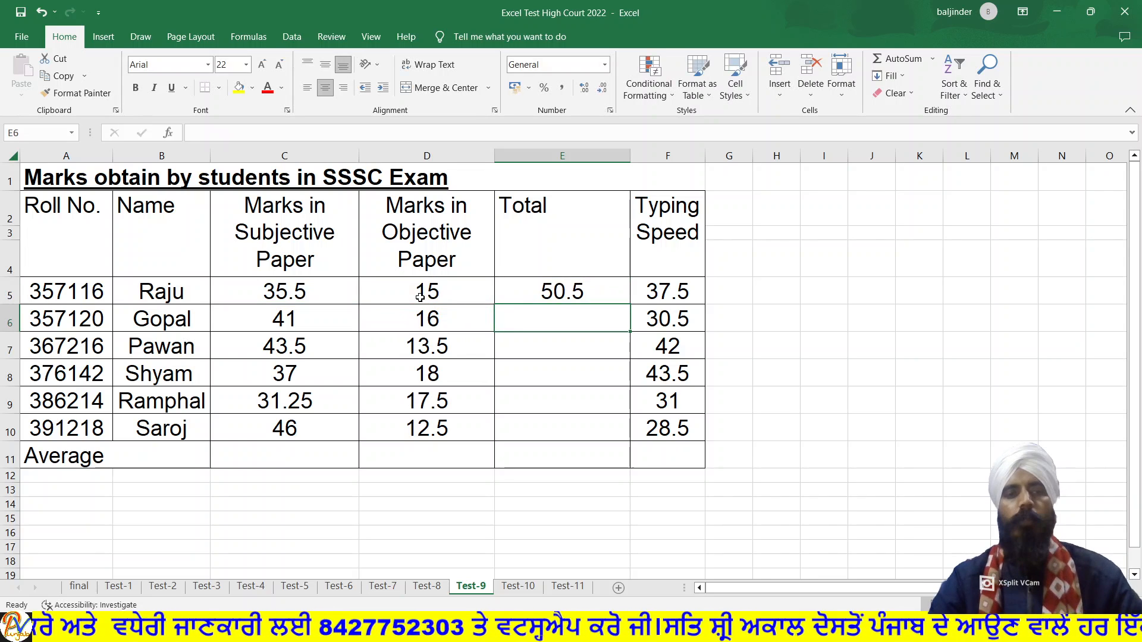
click(594, 295)
drag(629, 306, 622, 426)
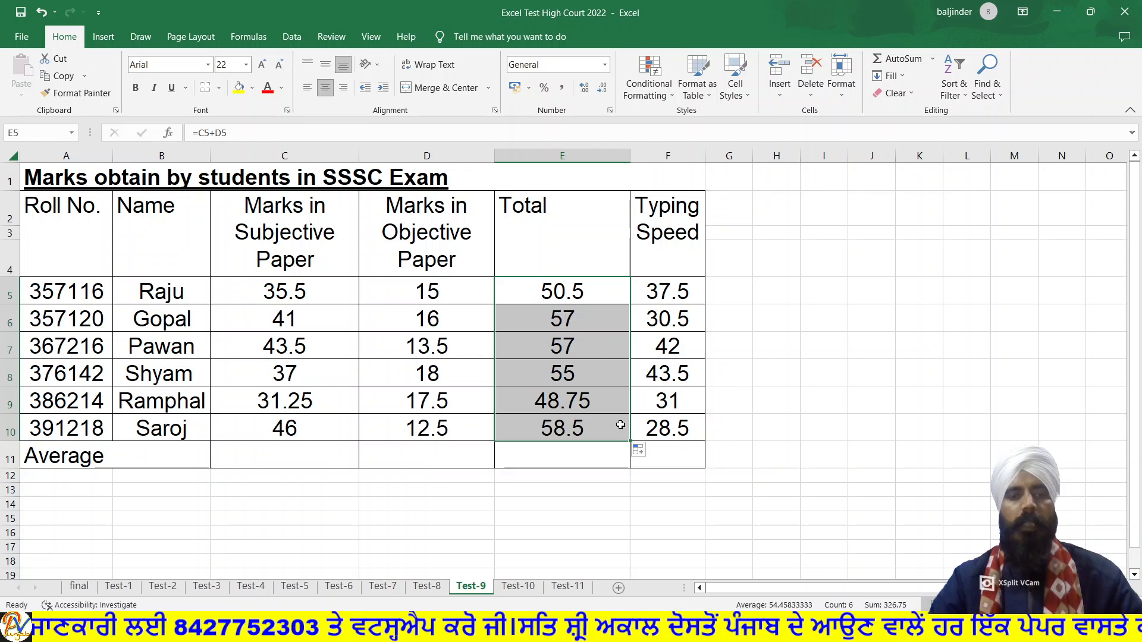
Step: Check the addition formula in E5 and clear the totals in E5:E10
double_click(589, 293)
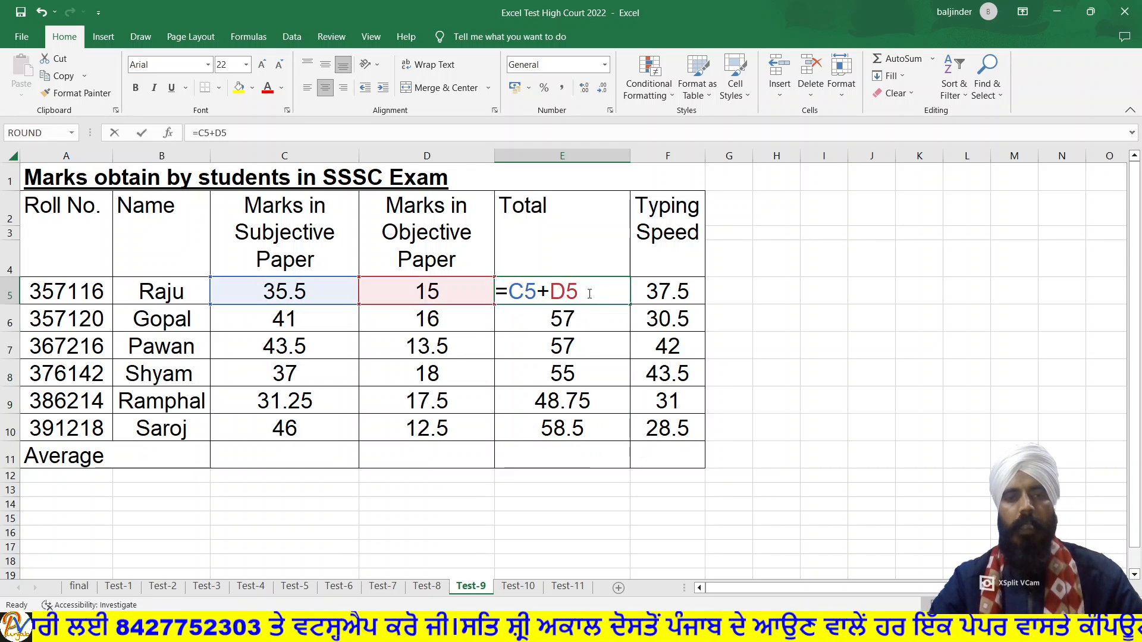
click(597, 315)
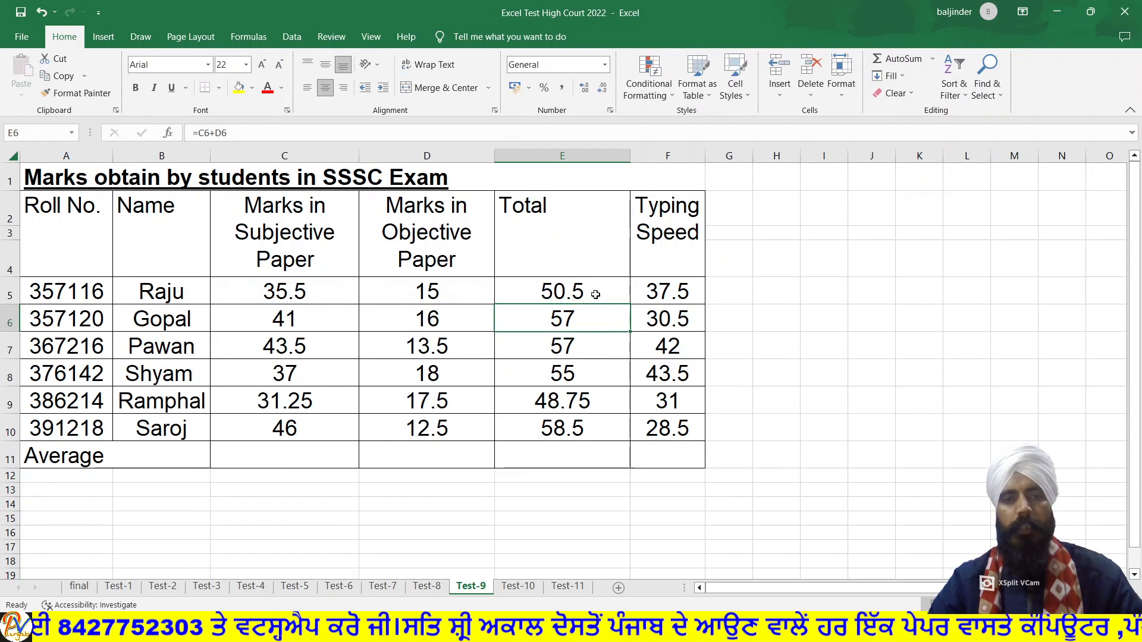
drag(596, 294, 602, 417)
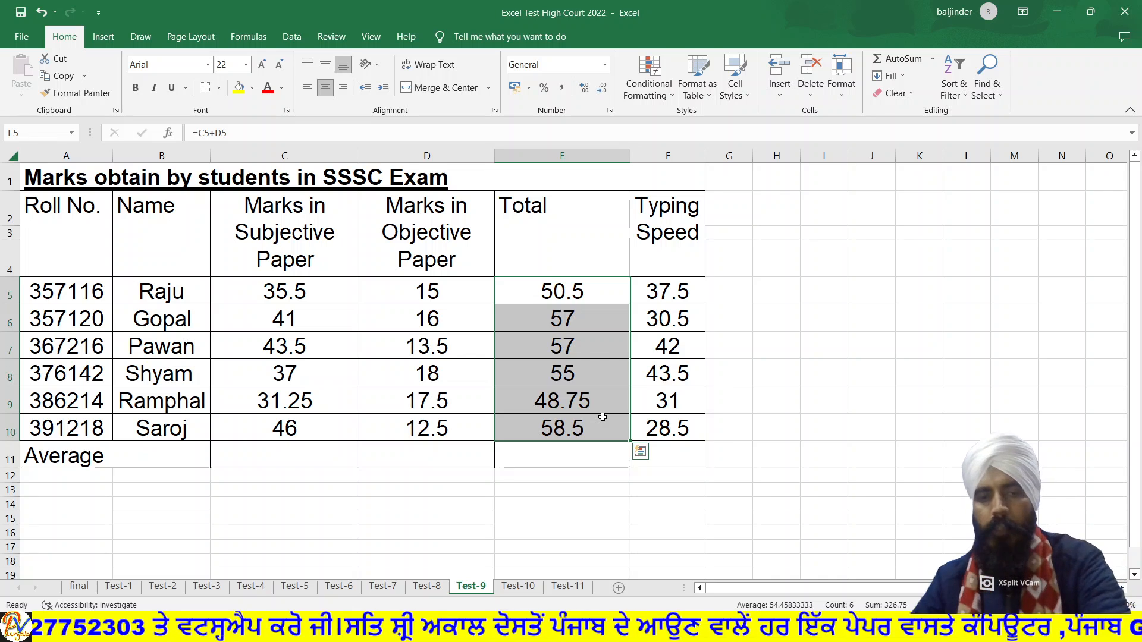
key(Delete)
Step: Total the first student's marks in E5 with =SUM(C5:D5) and clear the cell again
click(564, 289)
text(=sum)
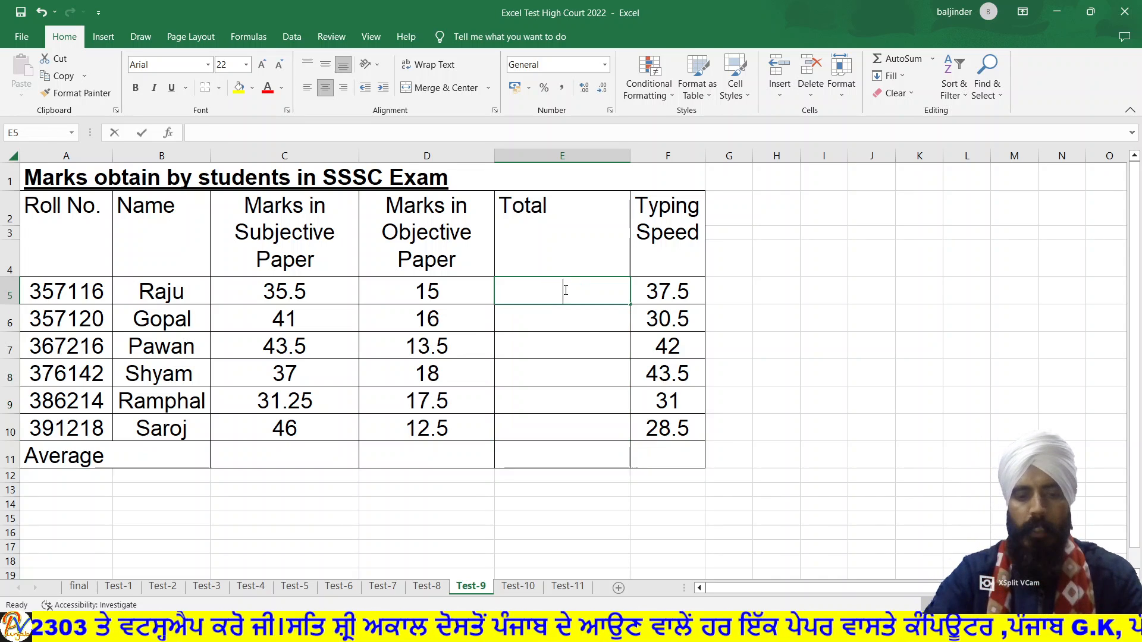
text(()
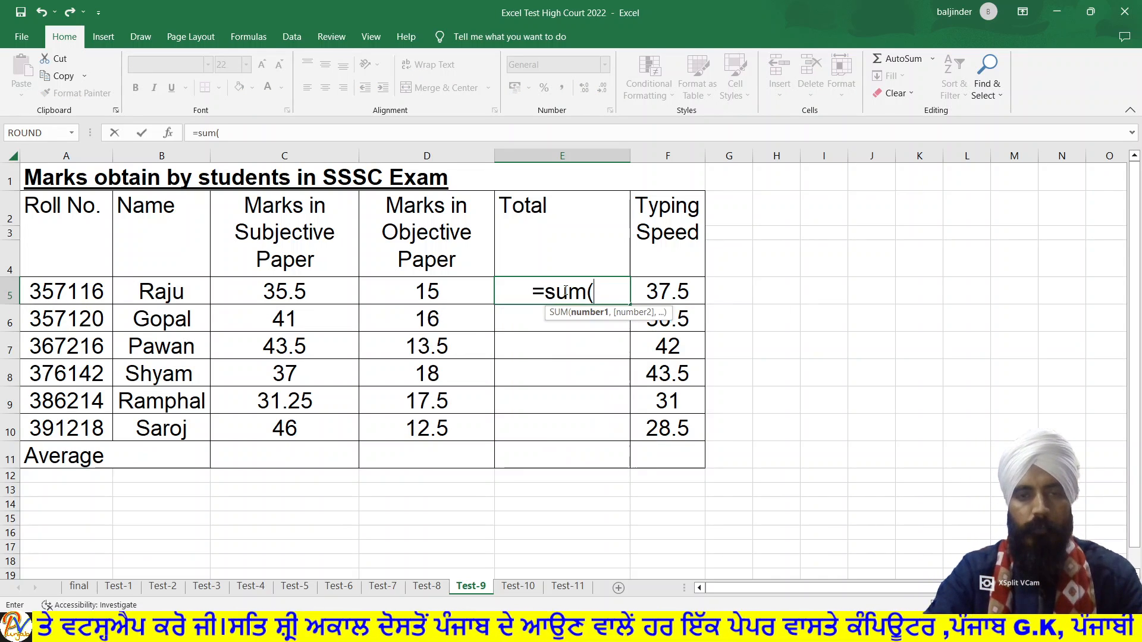
click(338, 288)
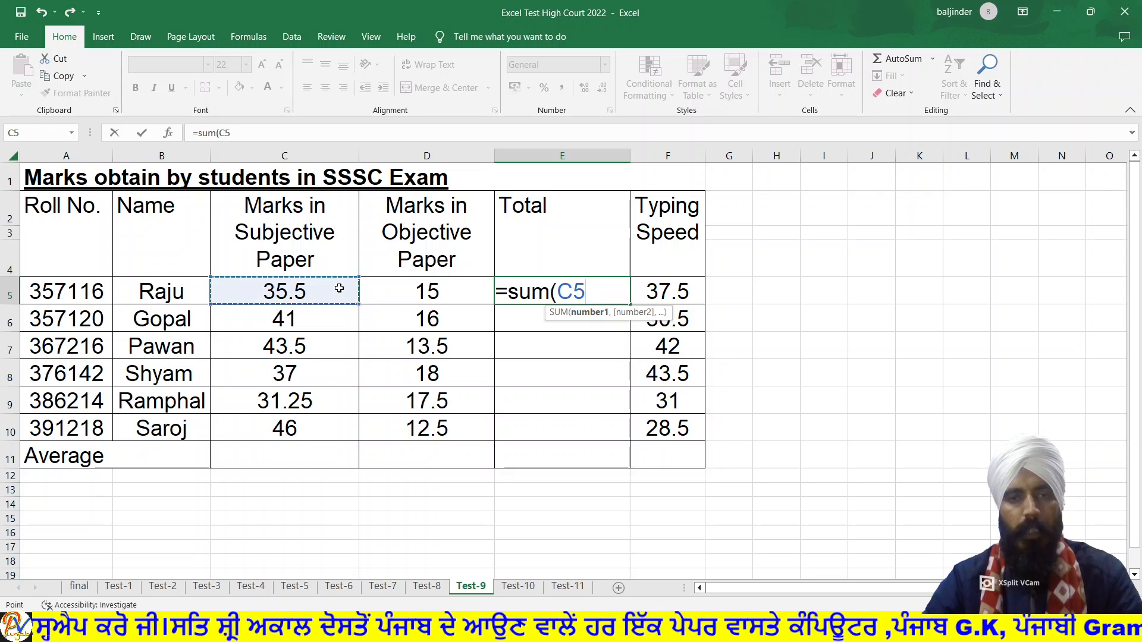
key(F8)
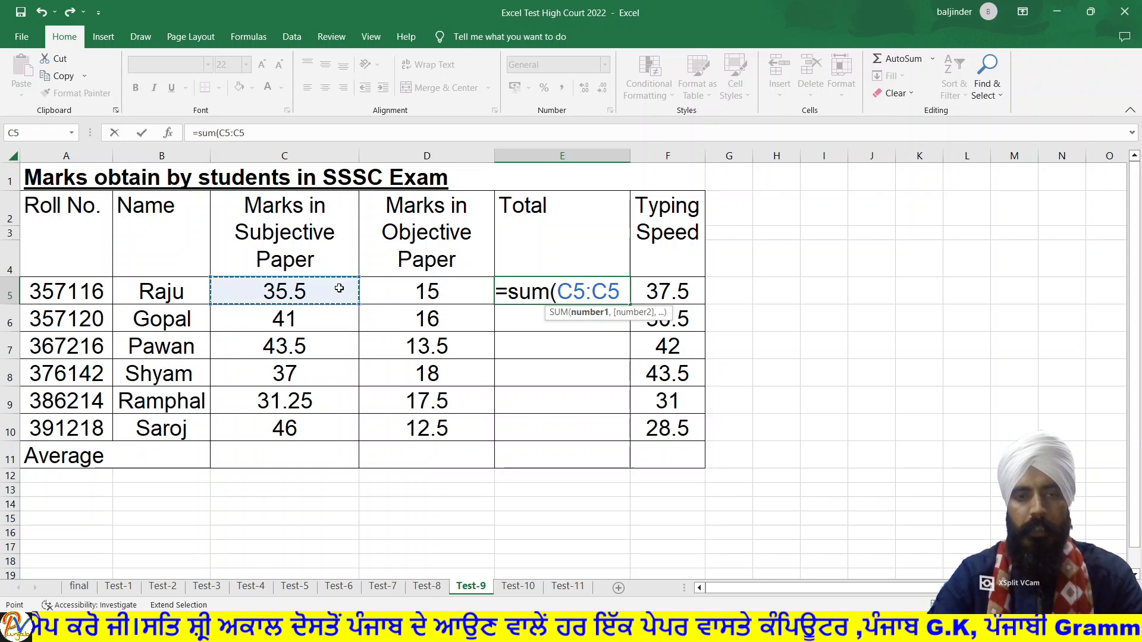
click(374, 289)
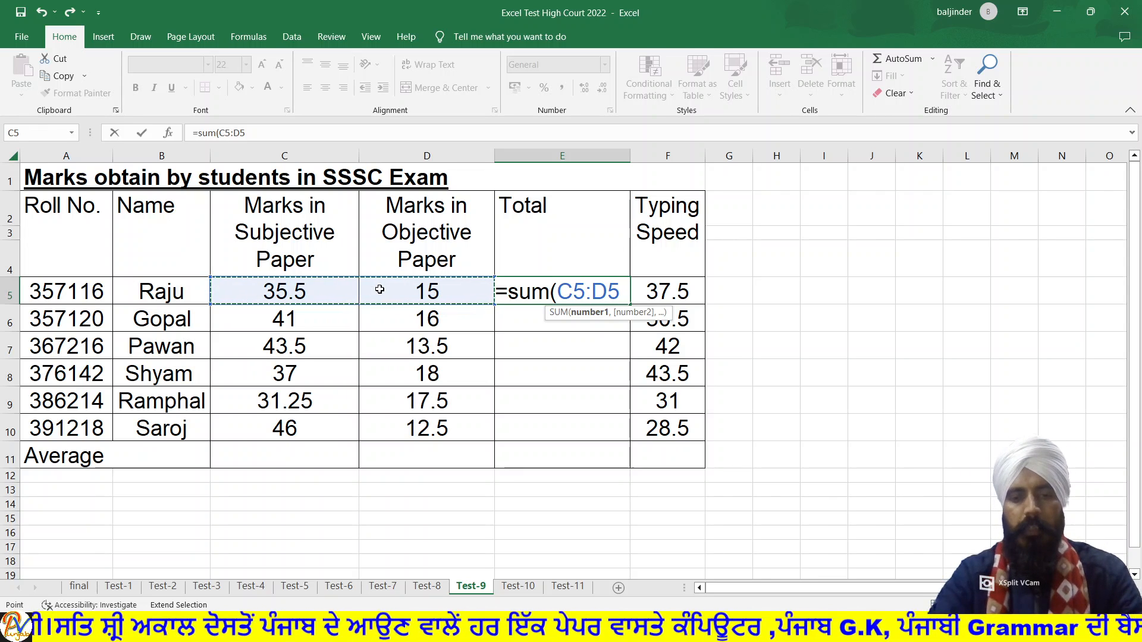
text())
key(Return)
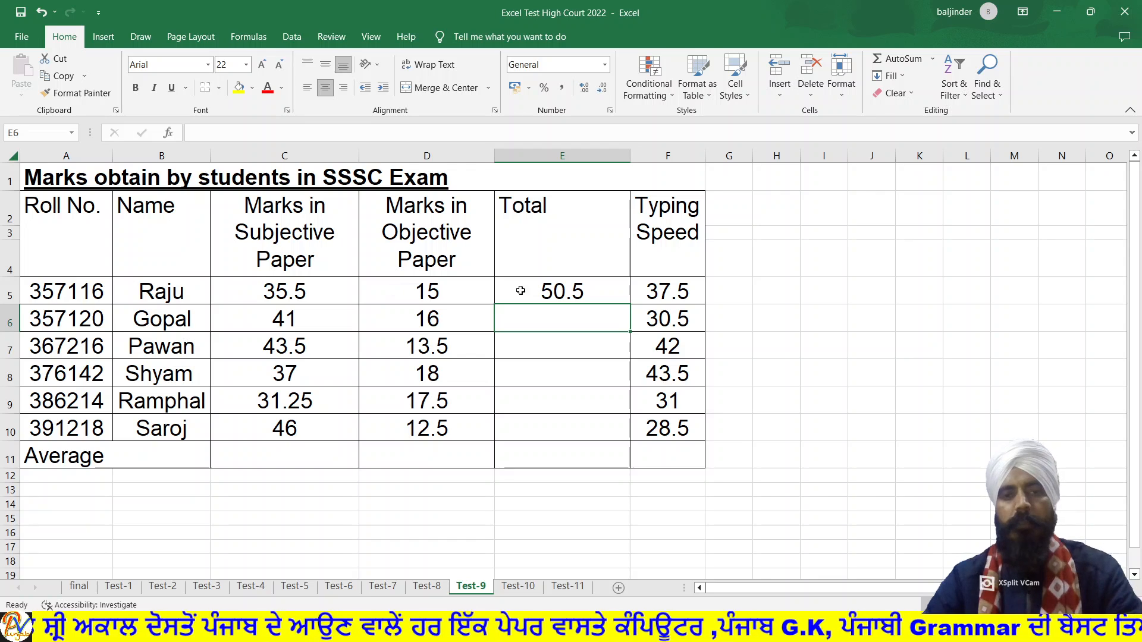
click(570, 293)
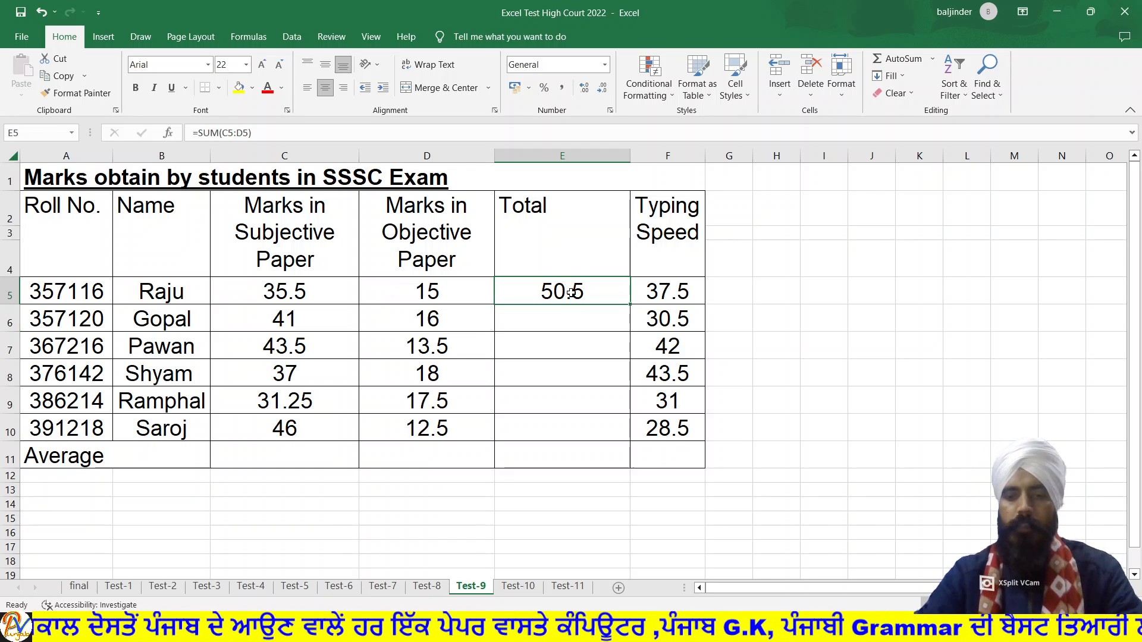
key(Delete)
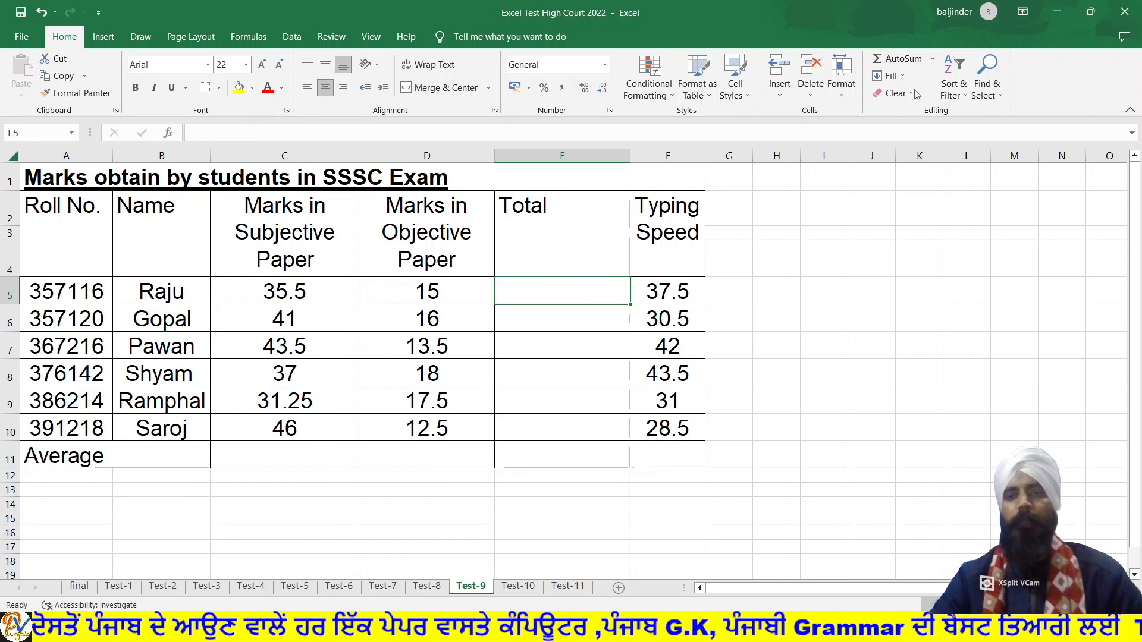
Step: Total C5:D5 in E5 with AutoSum and copy the formula down to E10
click(911, 59)
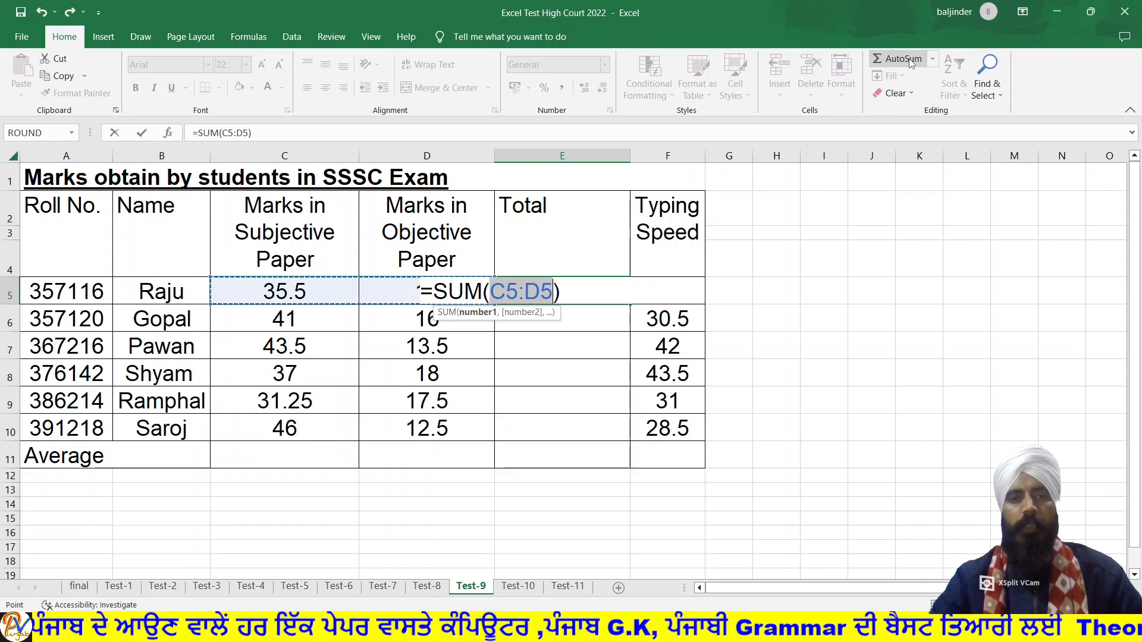
click(573, 289)
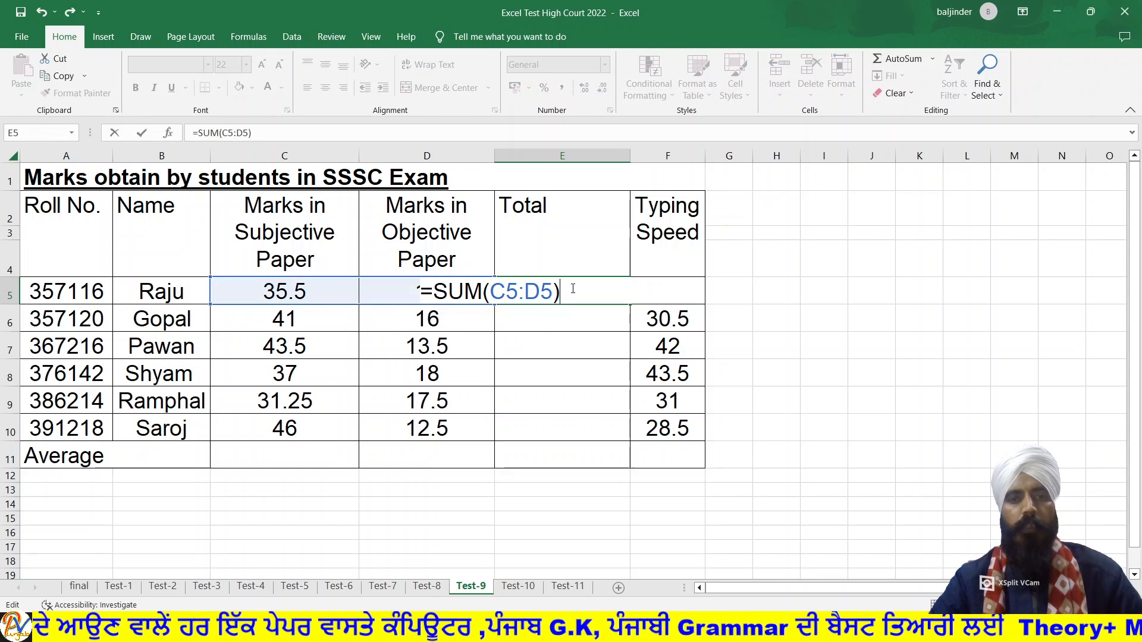
key(Return)
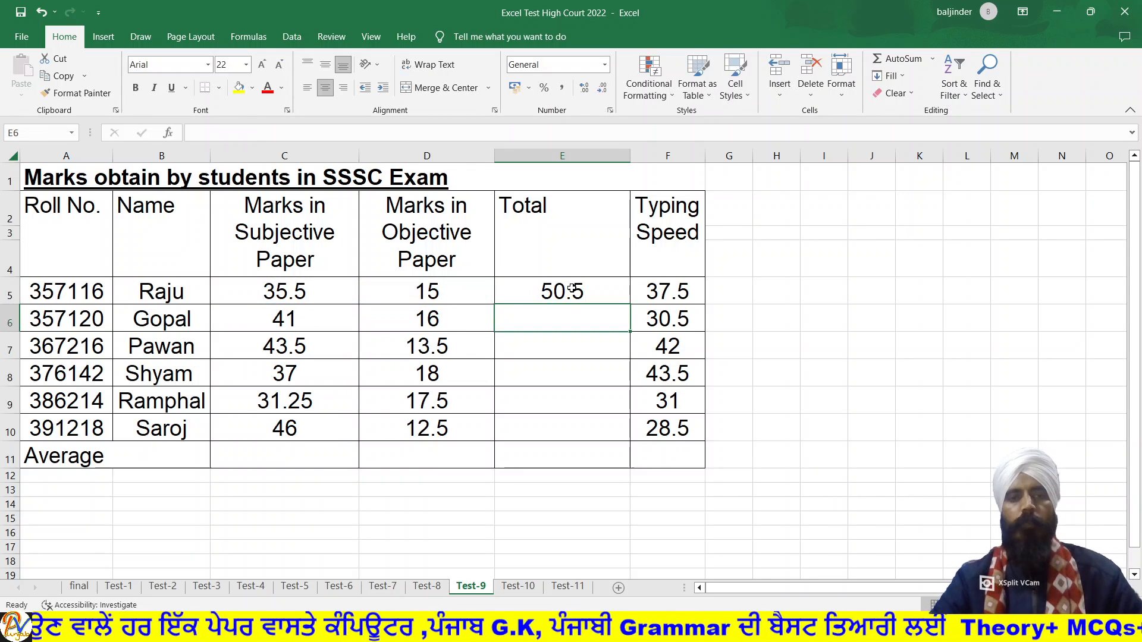
click(573, 289)
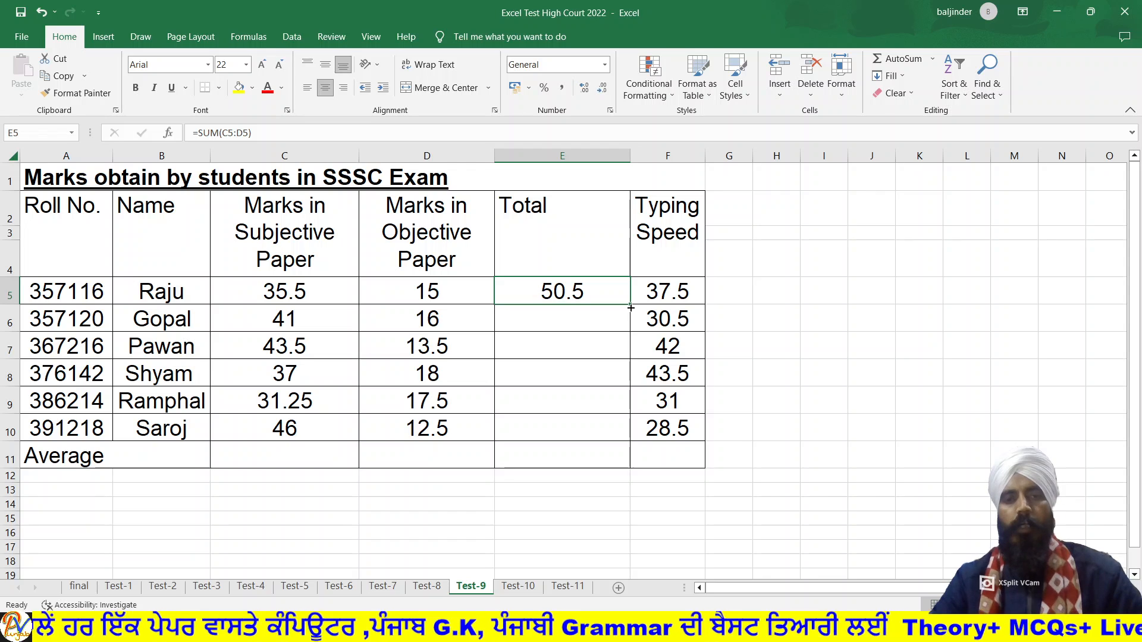
drag(630, 306, 623, 430)
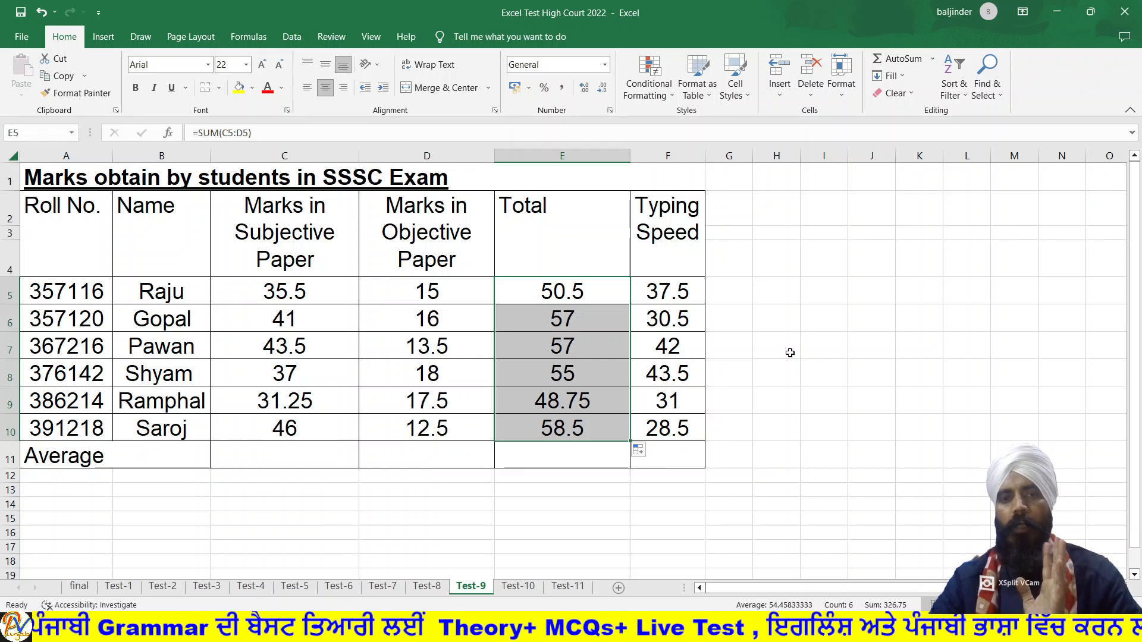
Step: Right-align the Average label in A11 and average the subjective marks in C11 with =AVERAGE(C5:C10)
click(147, 457)
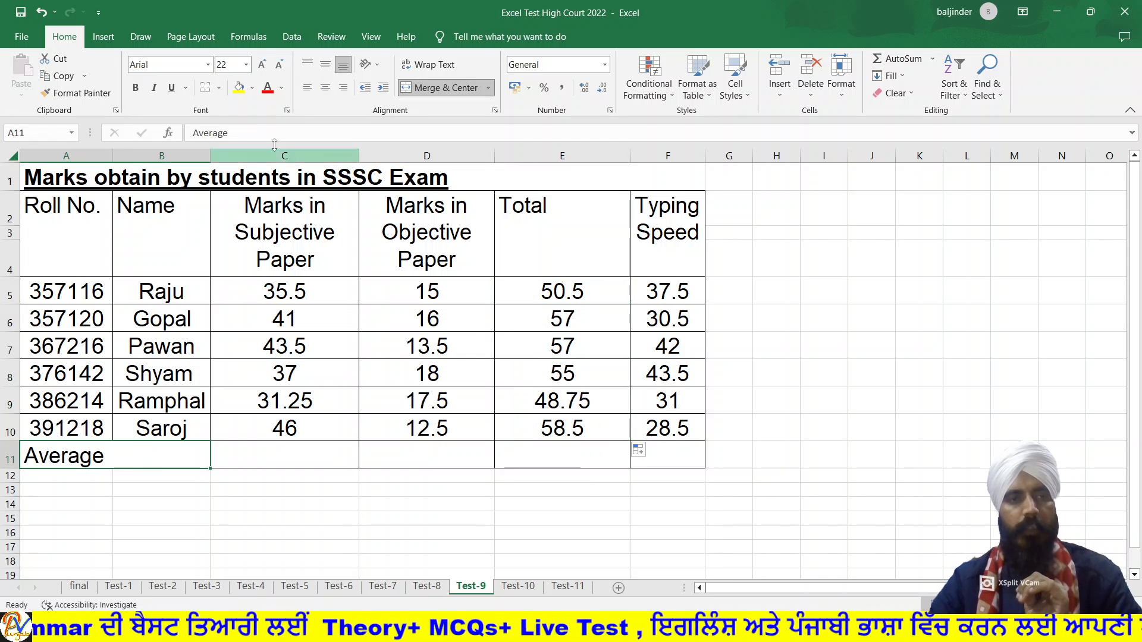
click(341, 90)
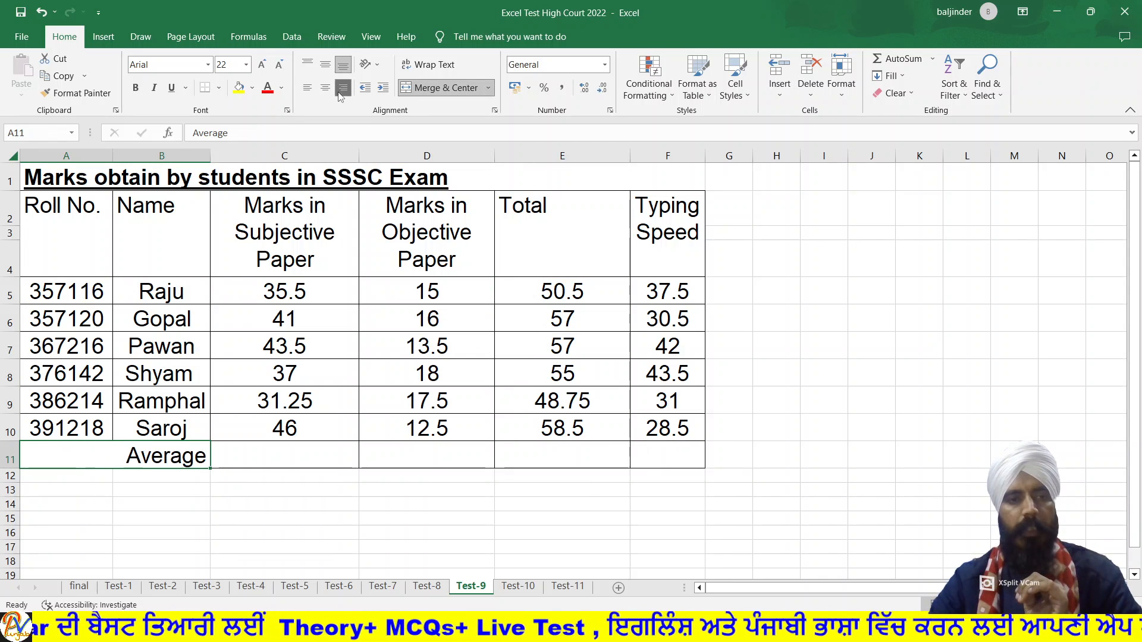
click(308, 464)
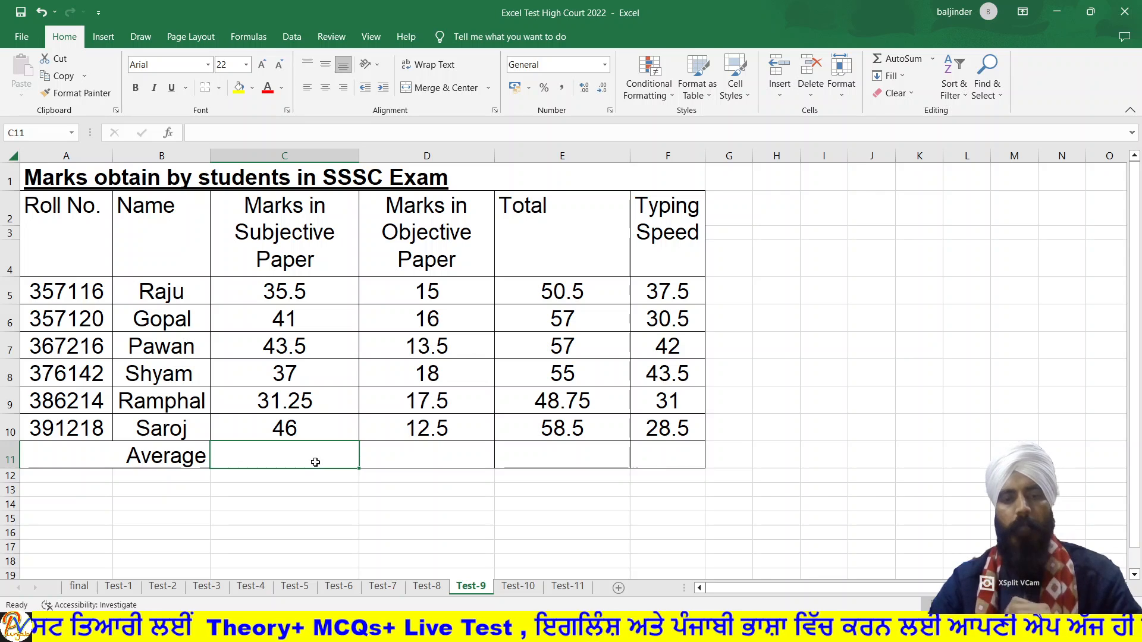
text(=)
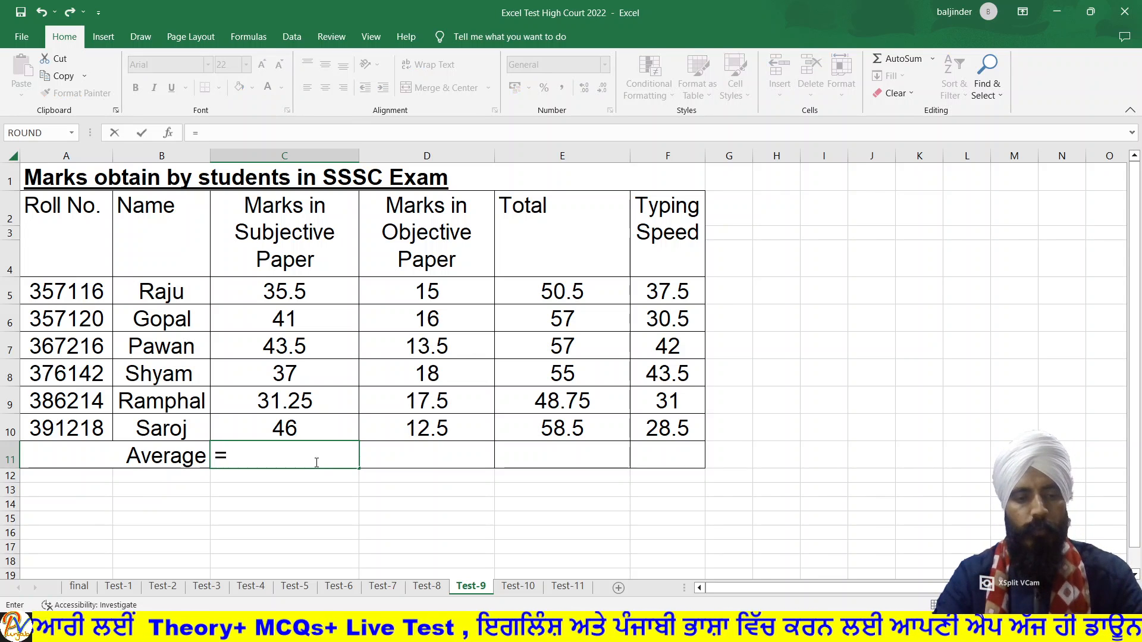
text(av)
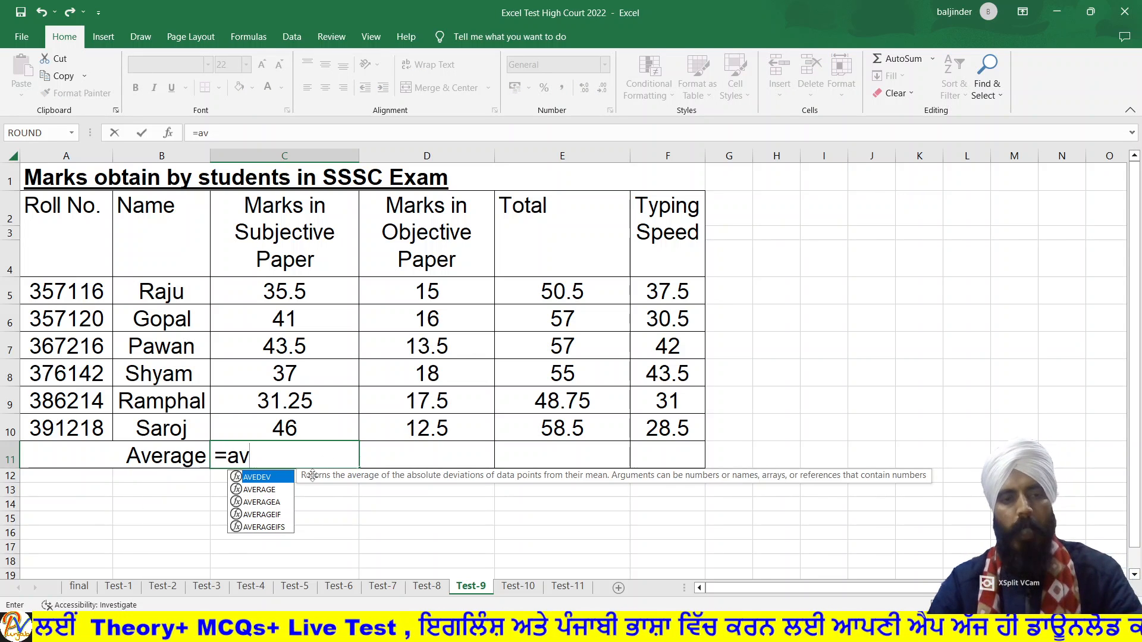
double_click(260, 490)
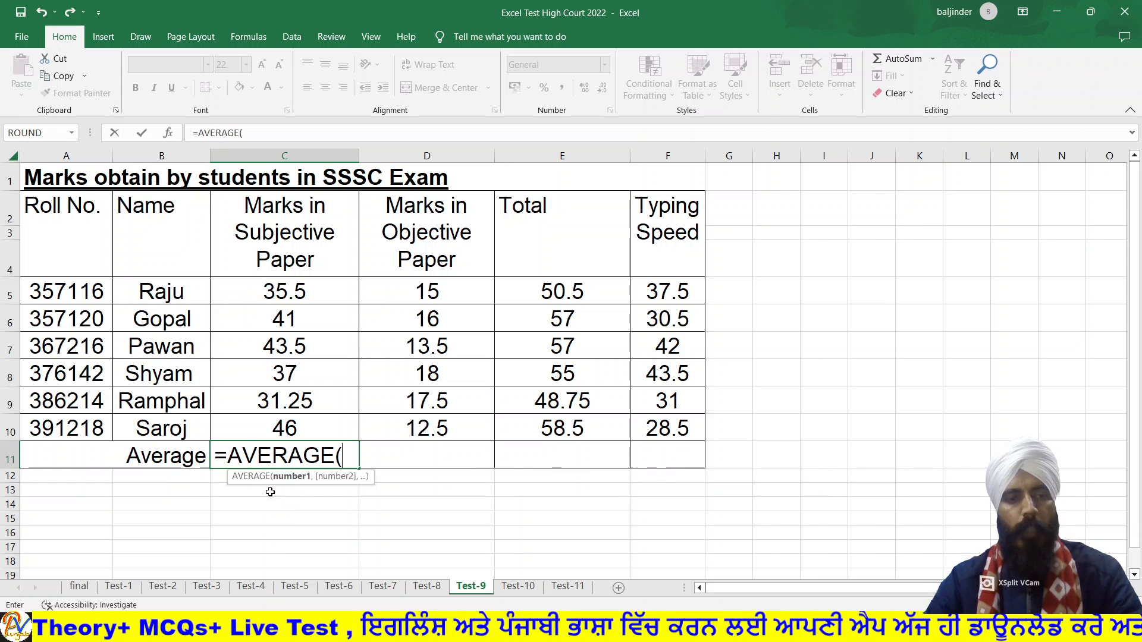
drag(287, 289, 285, 426)
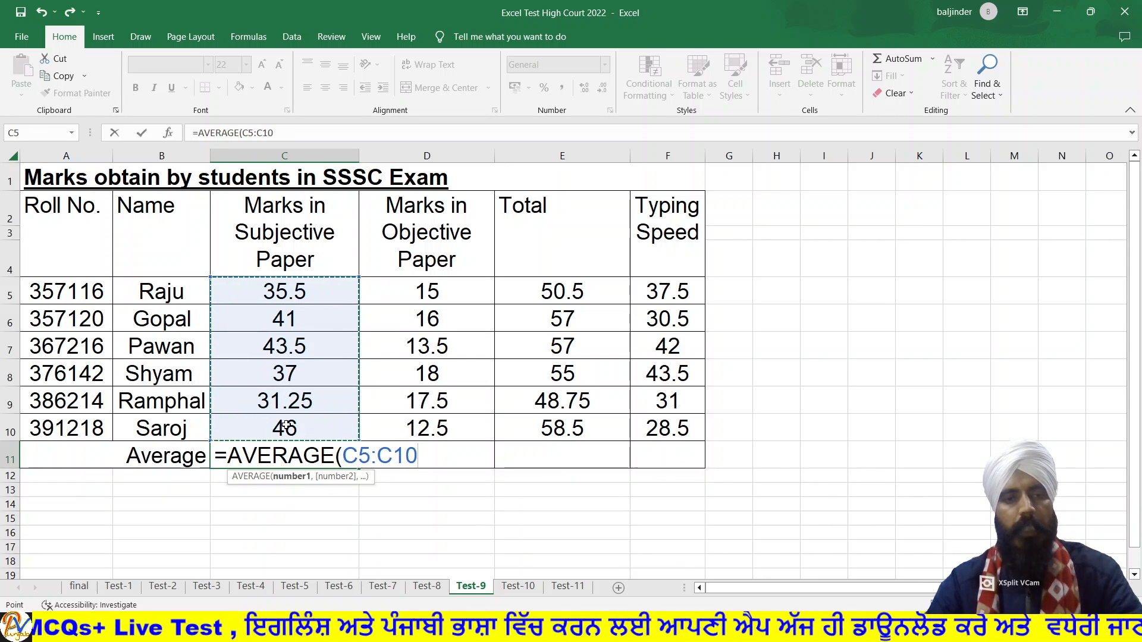
text())
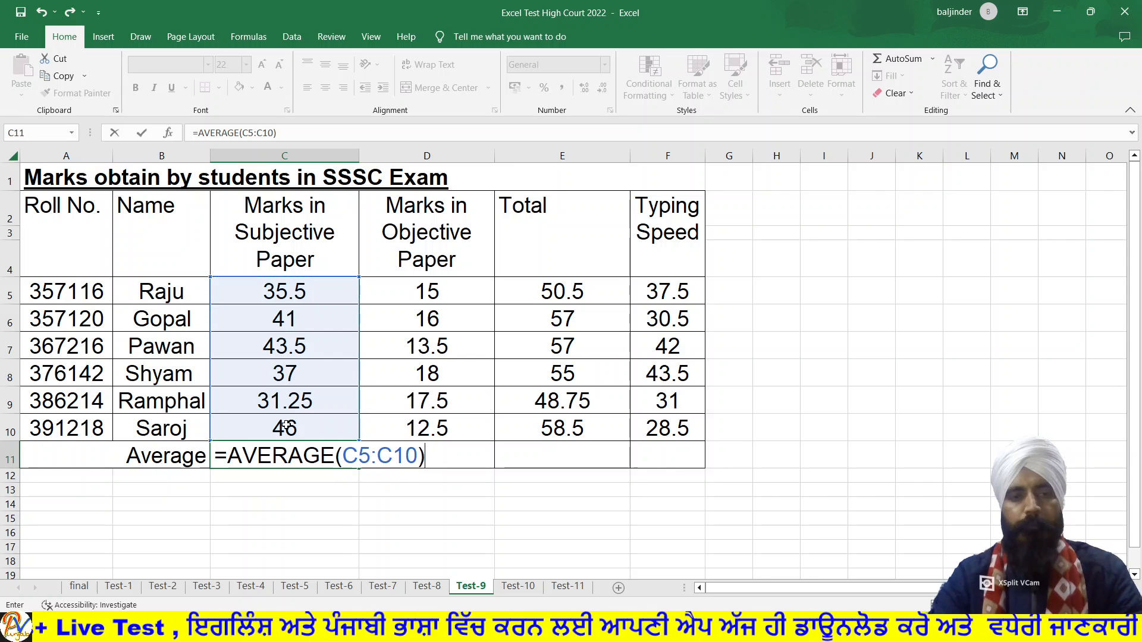
key(Return)
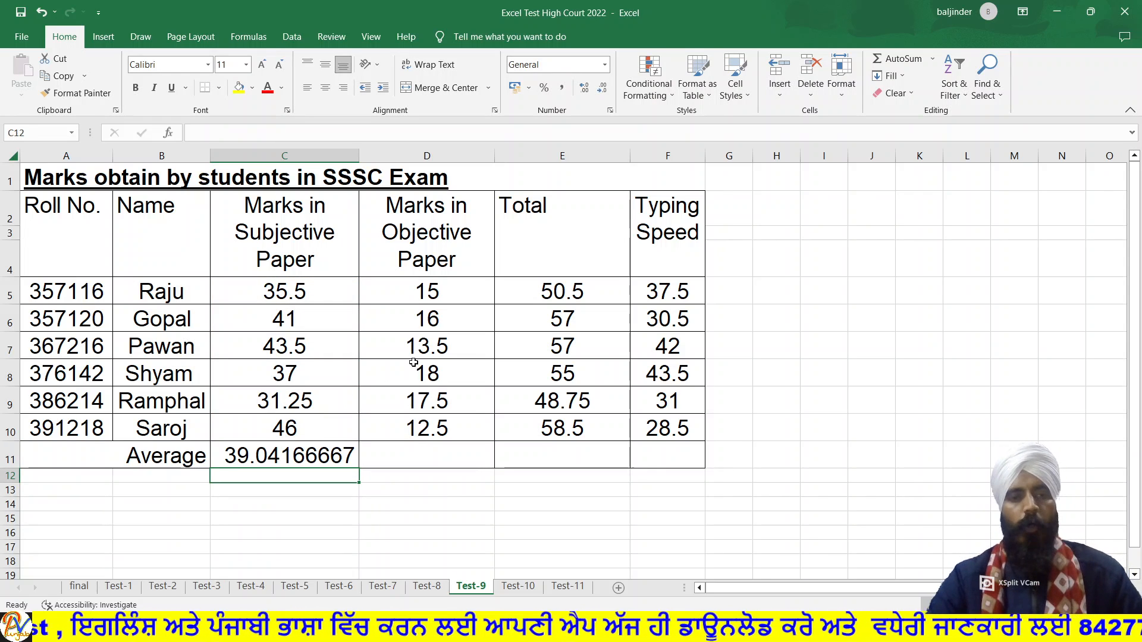
Step: Copy the average formula from C11 across to F11
click(307, 449)
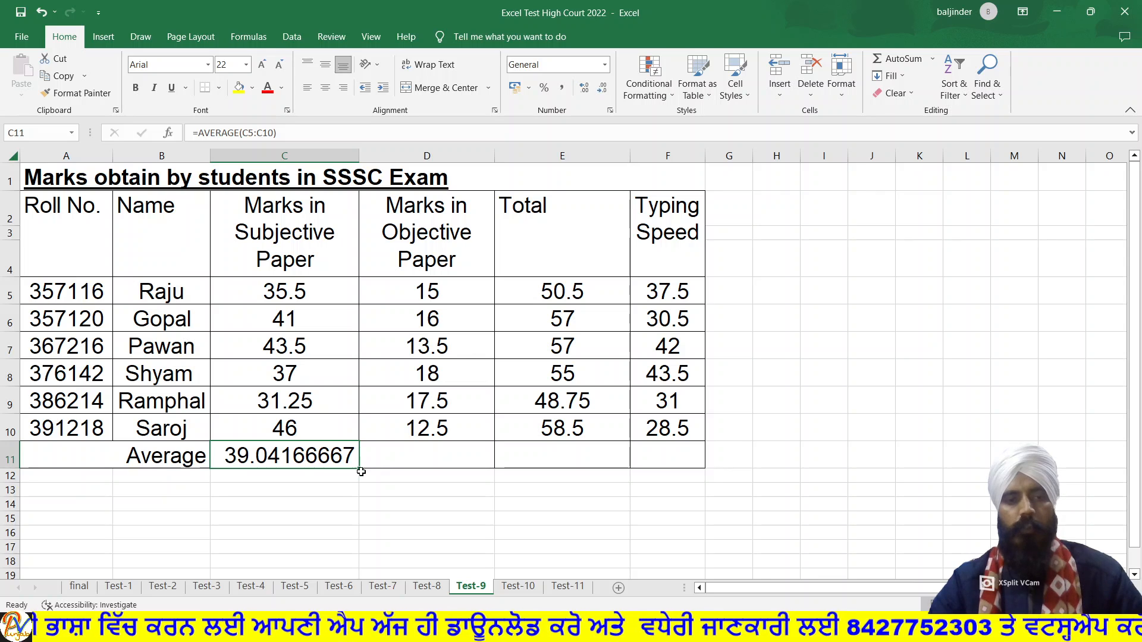
drag(359, 469, 671, 463)
click(793, 458)
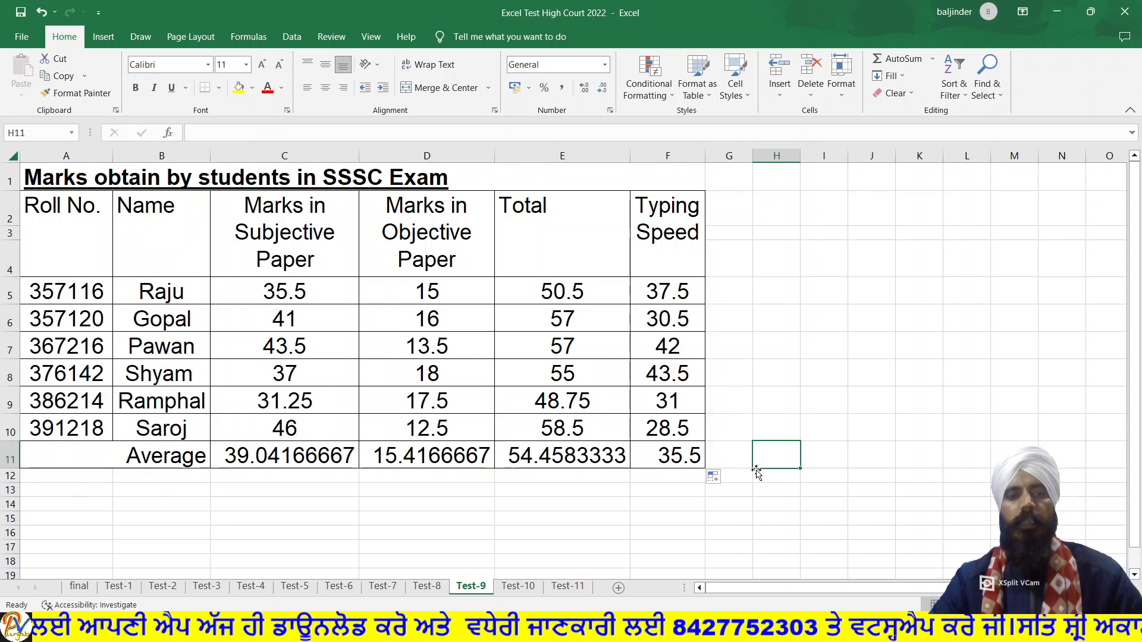
Step: Fill the totals in E5:E10 and the averages in C11:F11 with yellow
drag(537, 285, 552, 424)
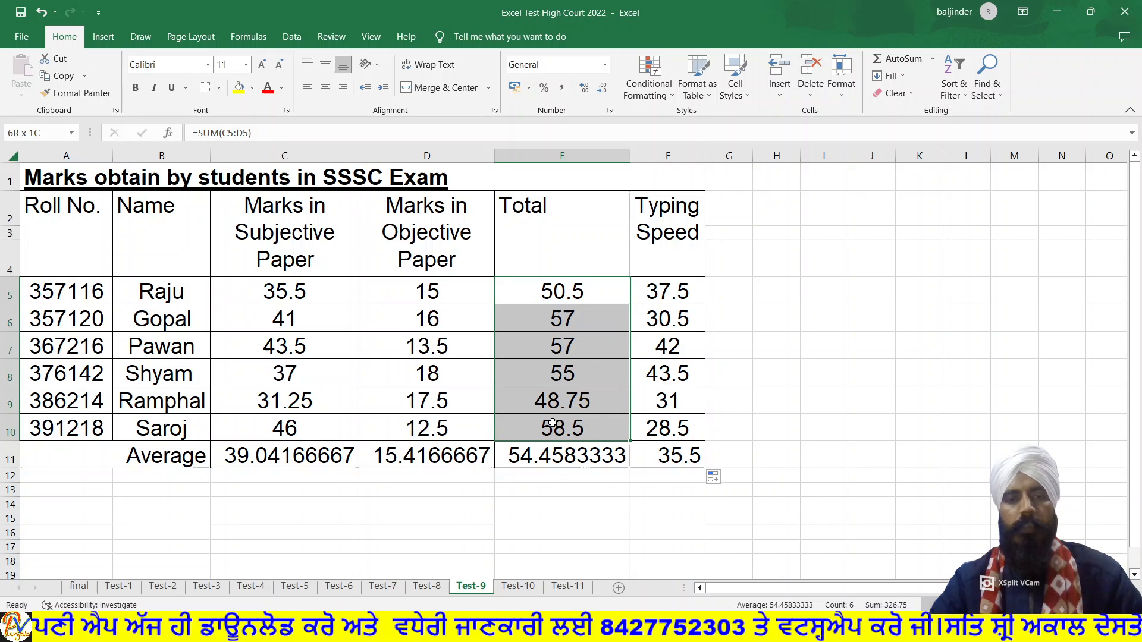
click(239, 89)
drag(247, 456, 666, 456)
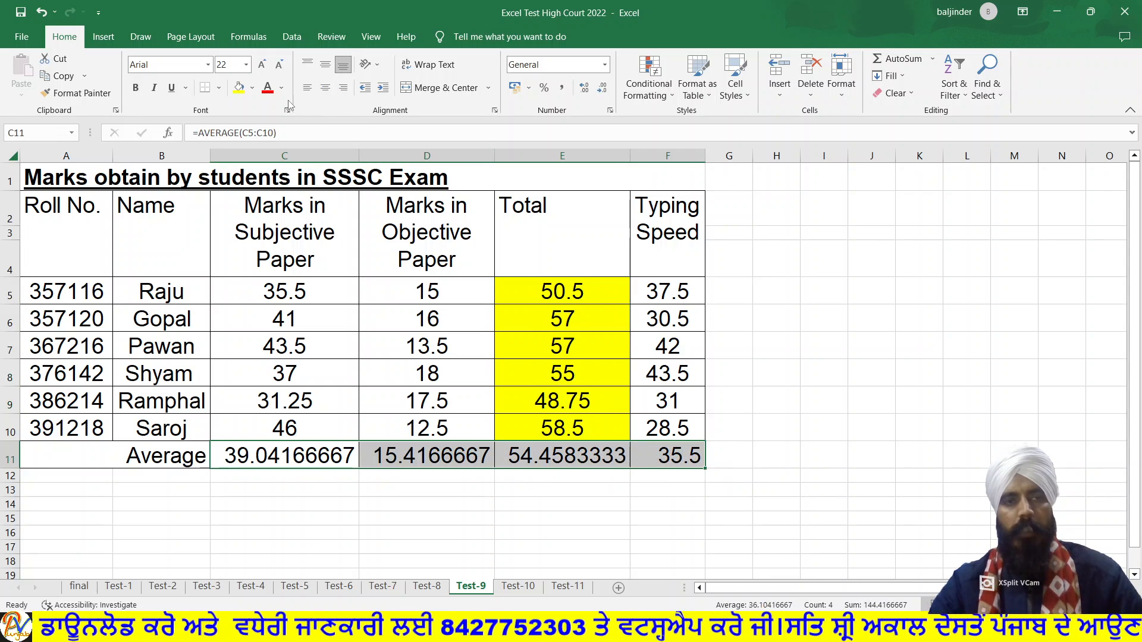
click(238, 88)
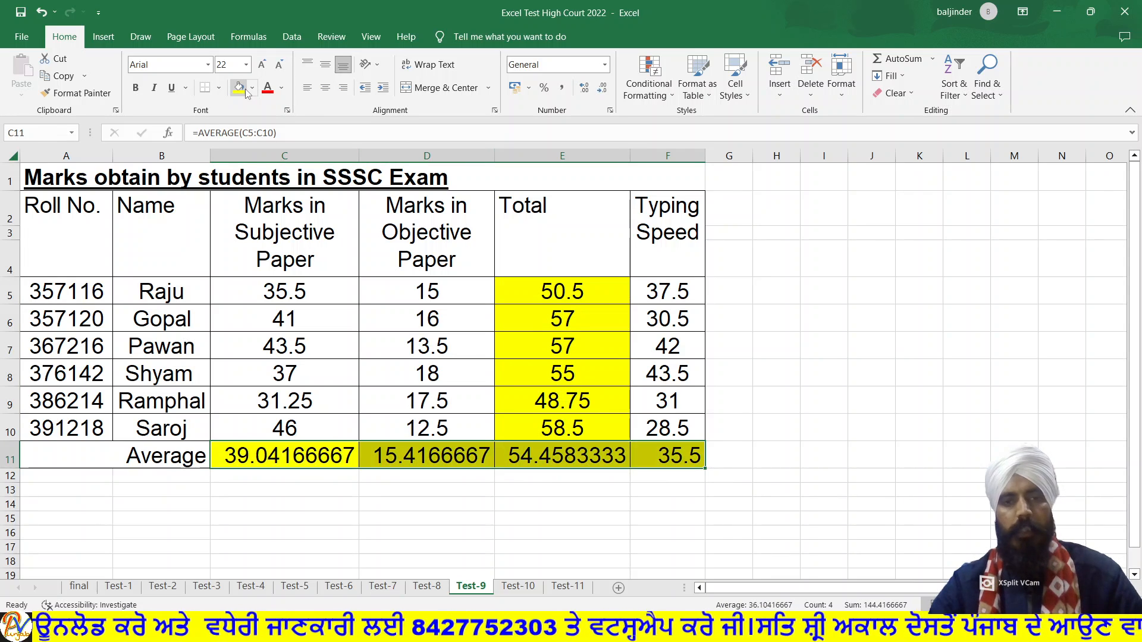
click(864, 381)
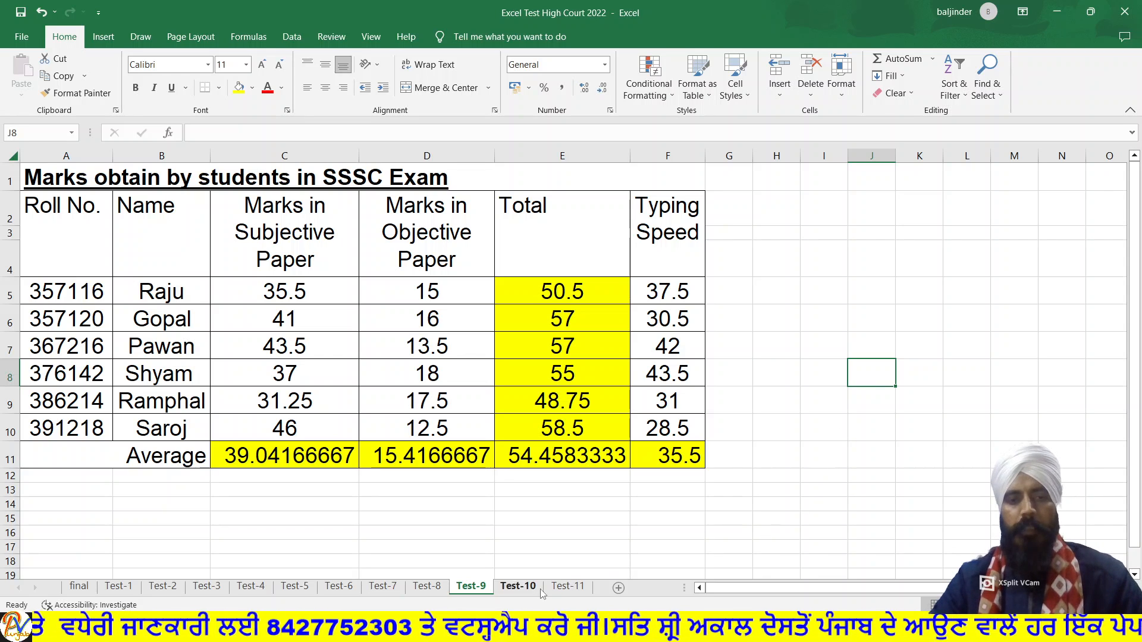
Step: Switch to the Test-10 sheet, total row 3 in F3 with =SUM(A3:E3) and copy the formula down to F7
click(518, 587)
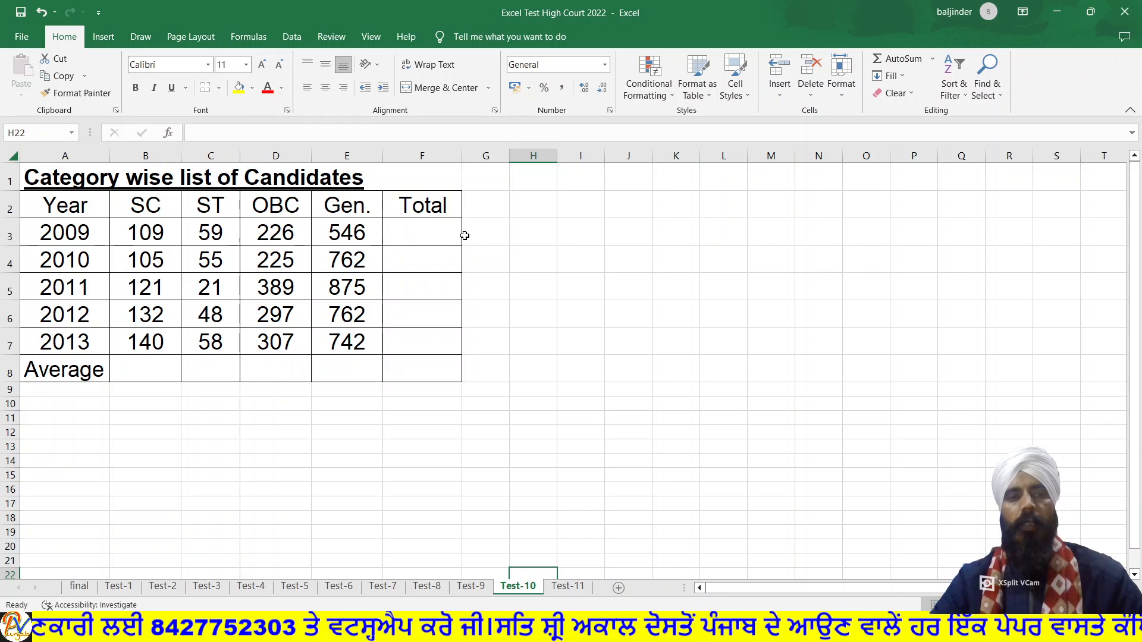
click(429, 233)
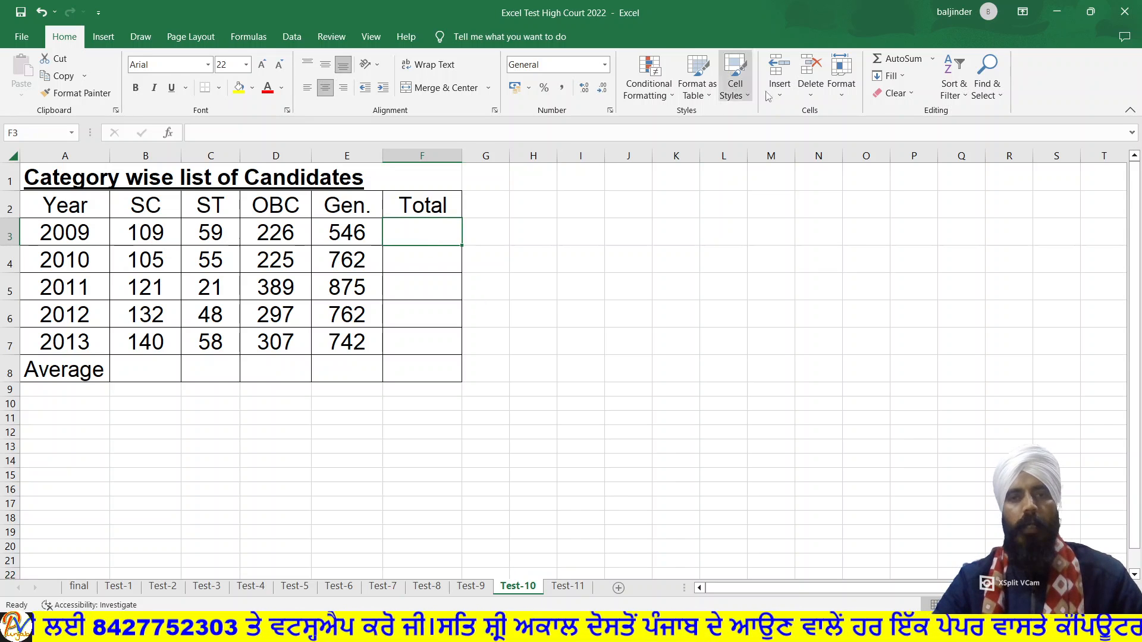
click(891, 59)
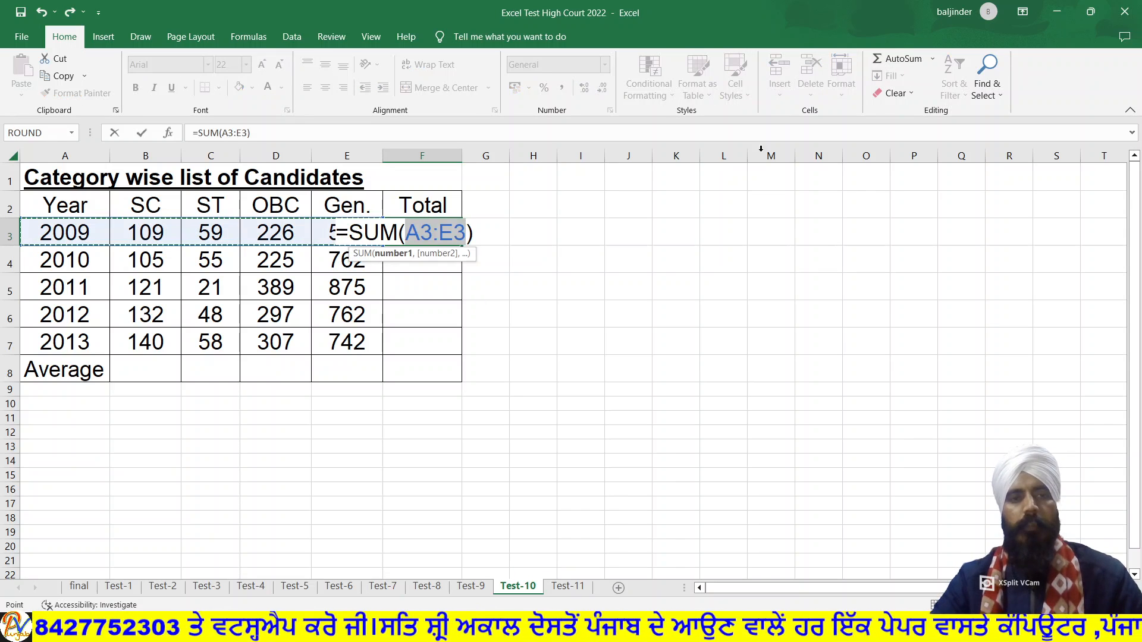
click(482, 227)
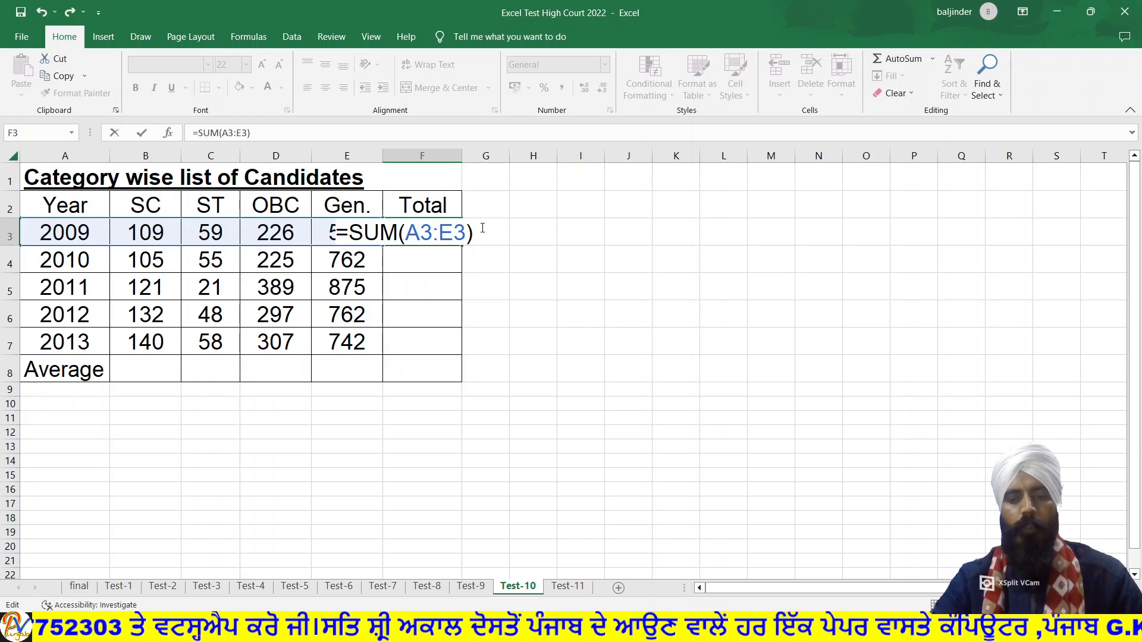
key(Return)
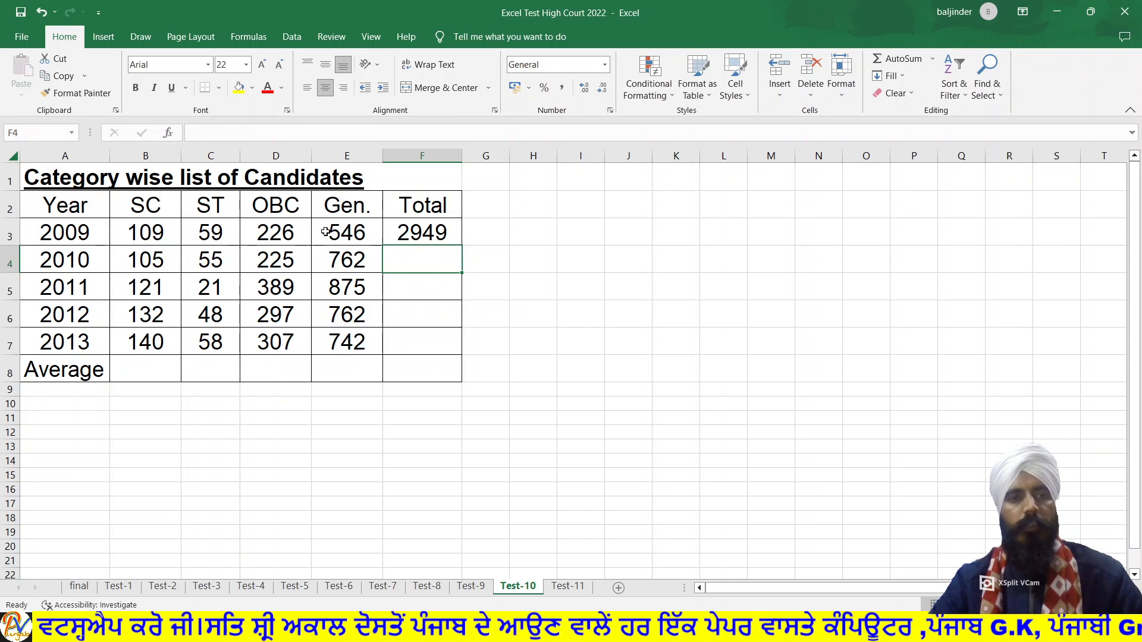
click(426, 234)
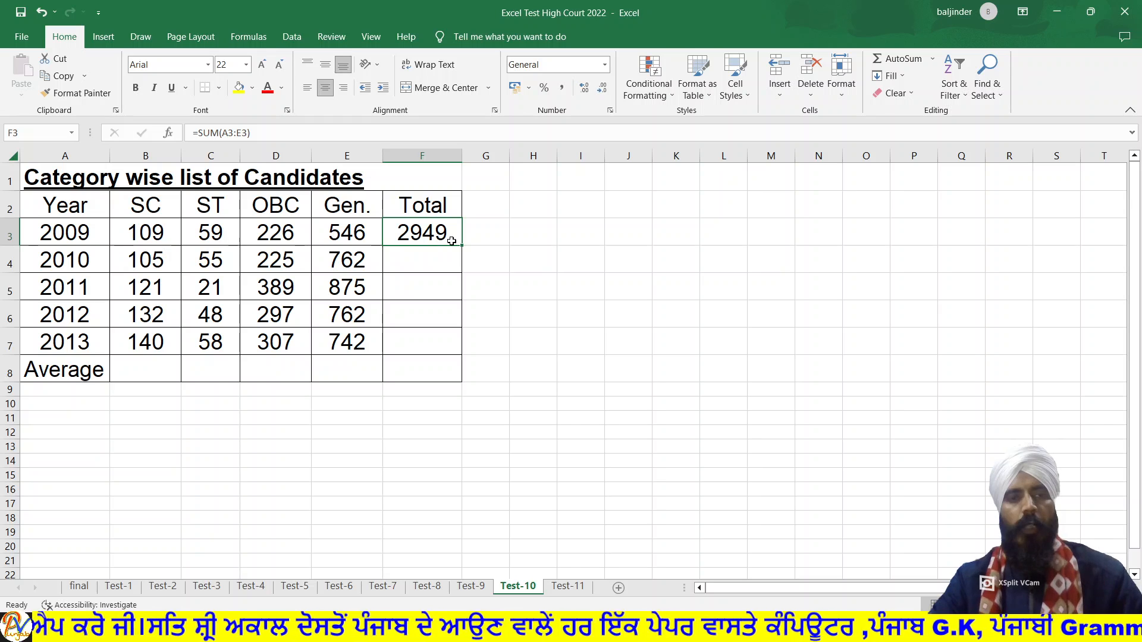
drag(460, 251, 459, 340)
Step: Average the SC column in B8 with =AVERAGE(B3:B7) and copy the formula across to F8
click(146, 367)
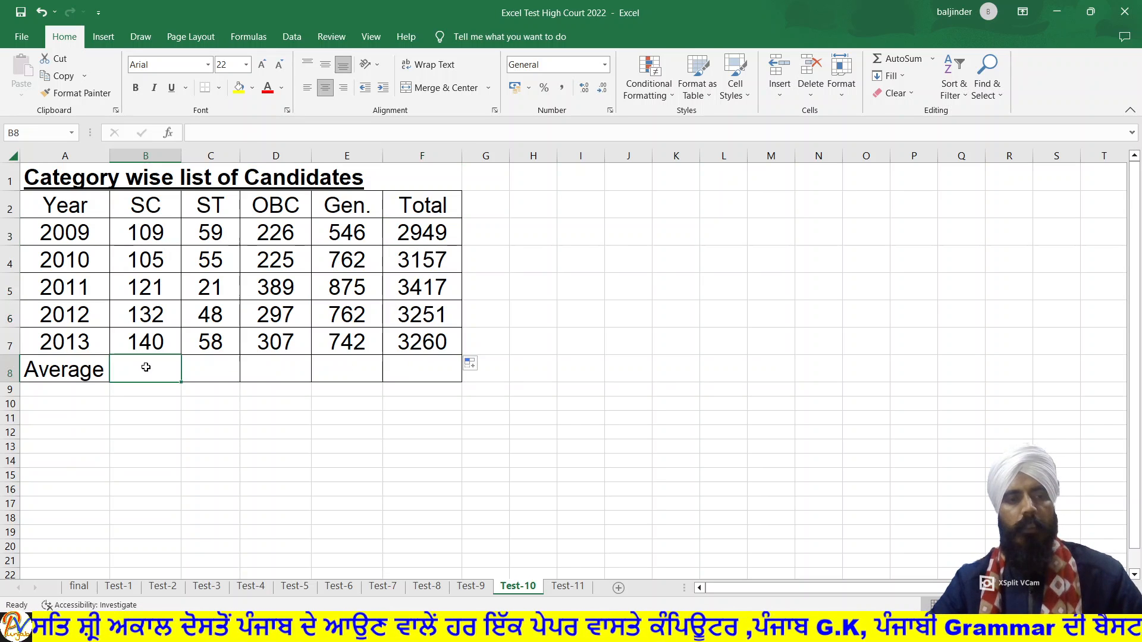
text(=av)
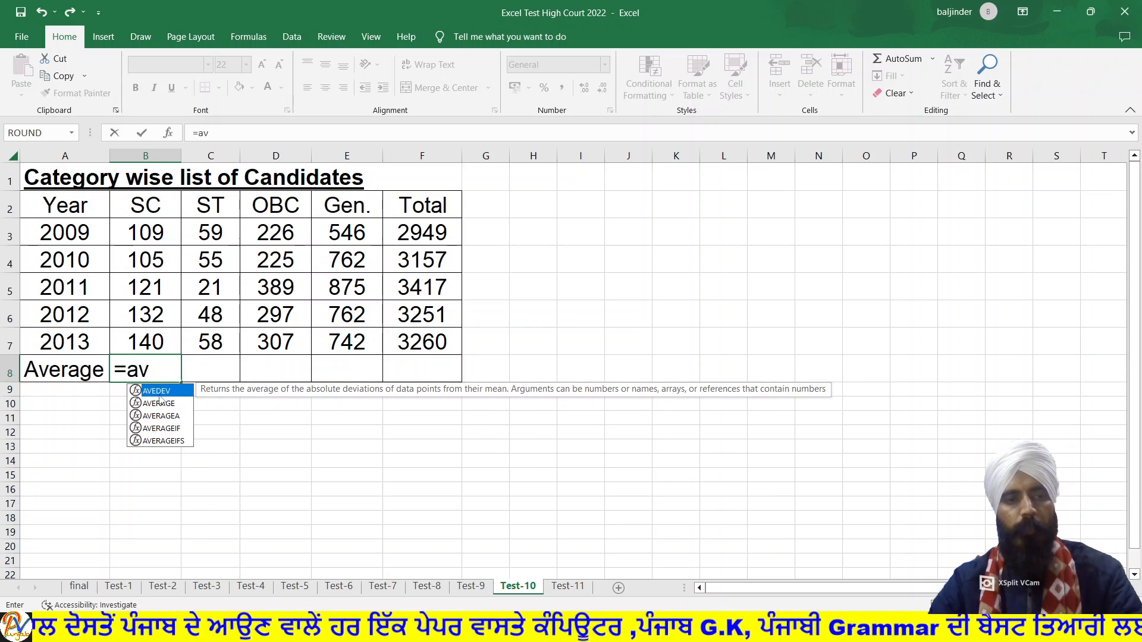
double_click(159, 403)
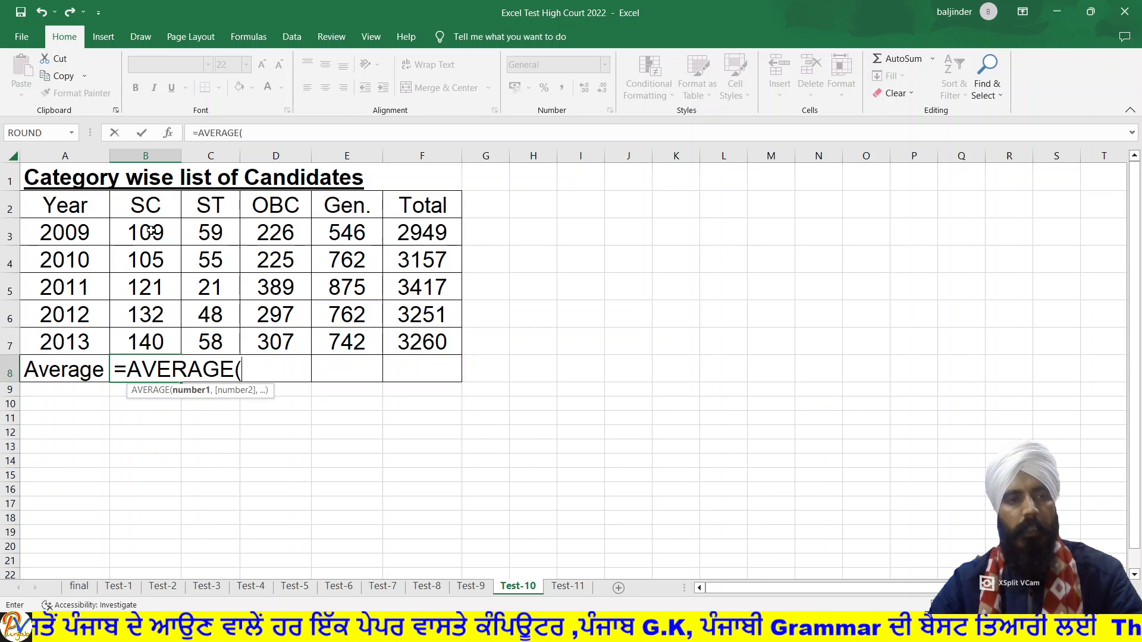
drag(150, 231, 162, 336)
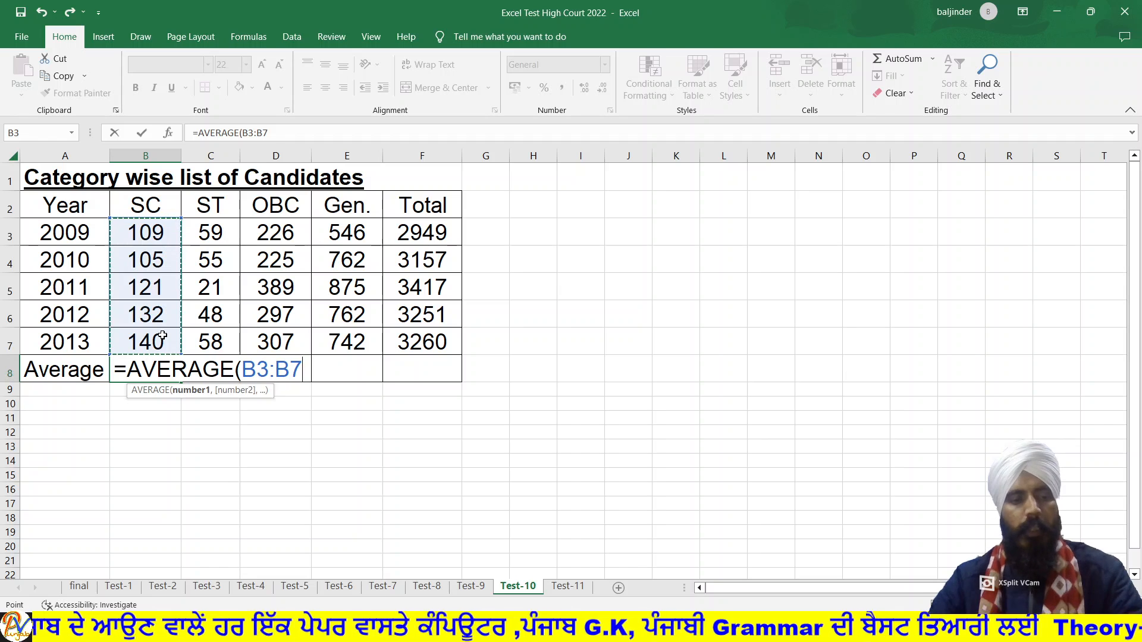
text())
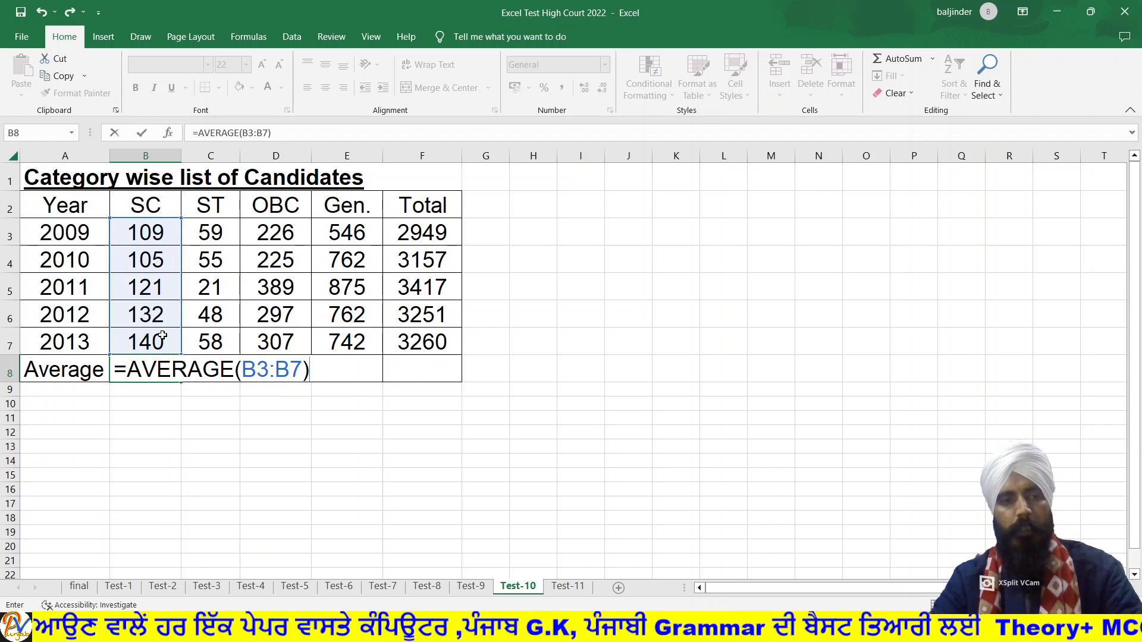
key(Return)
click(171, 365)
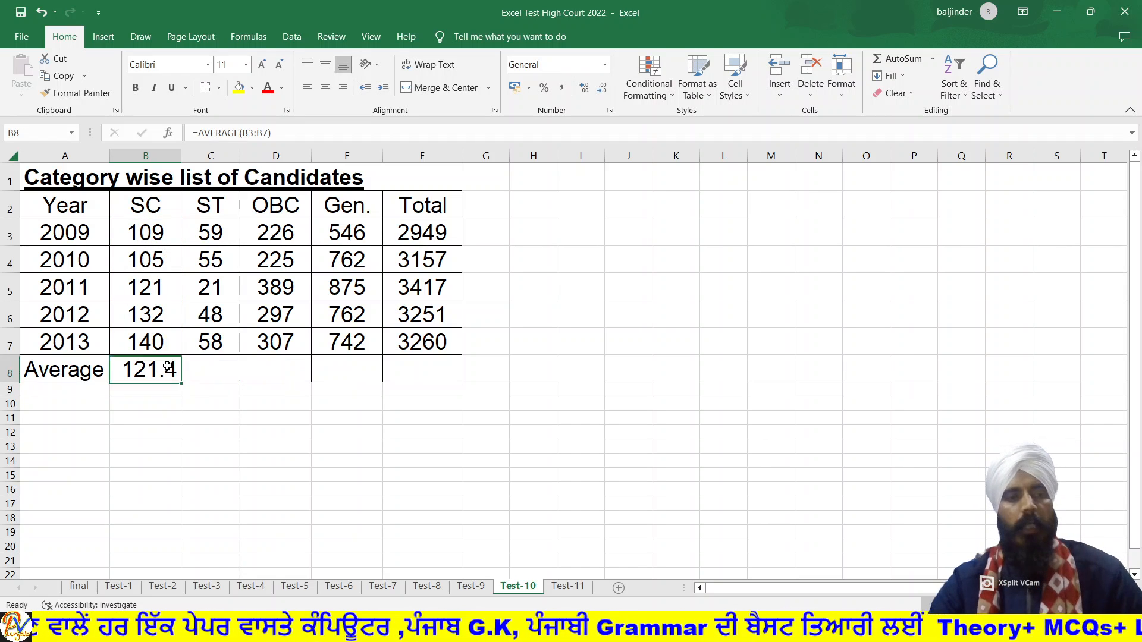
drag(179, 382, 432, 378)
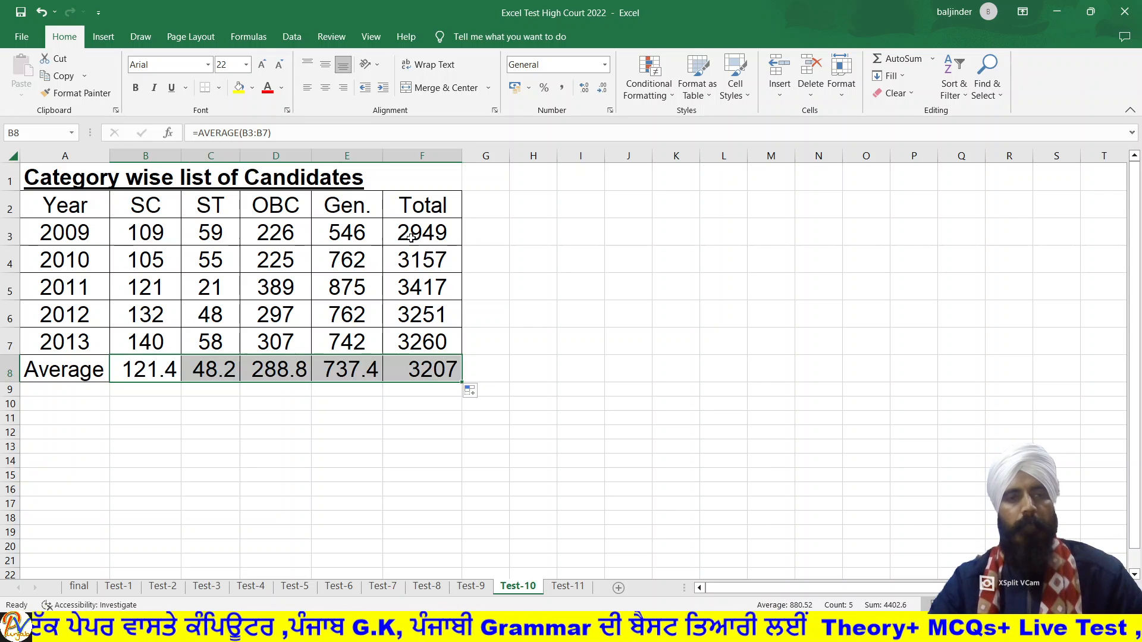
Step: Fill the totals in F3:F7 and the averages in B8:F8 with yellow
drag(411, 237, 424, 350)
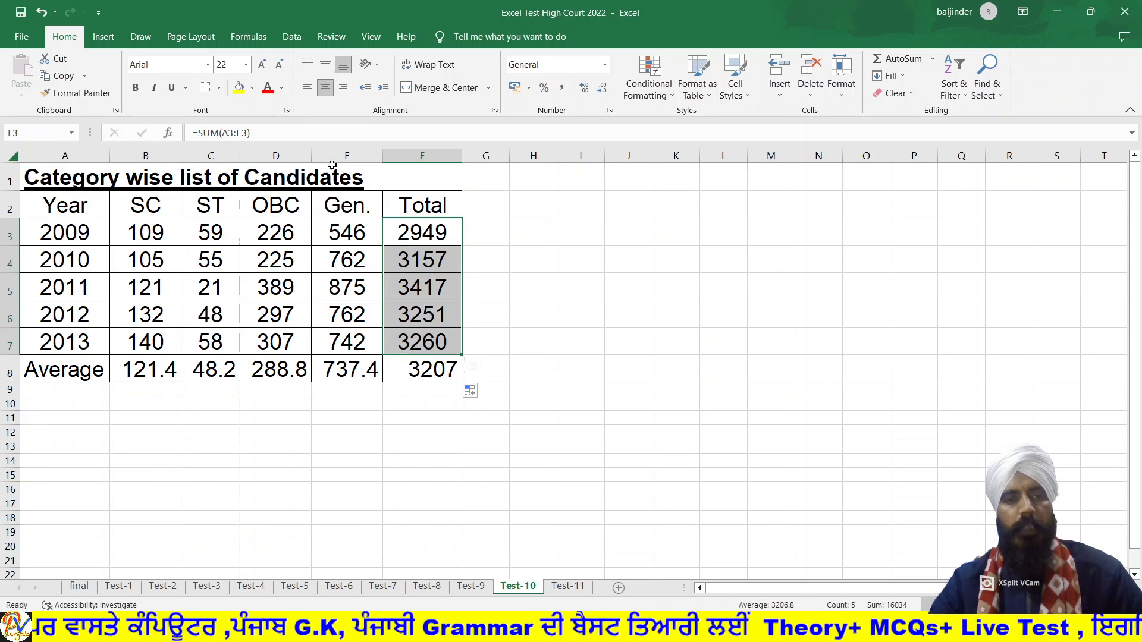
click(239, 88)
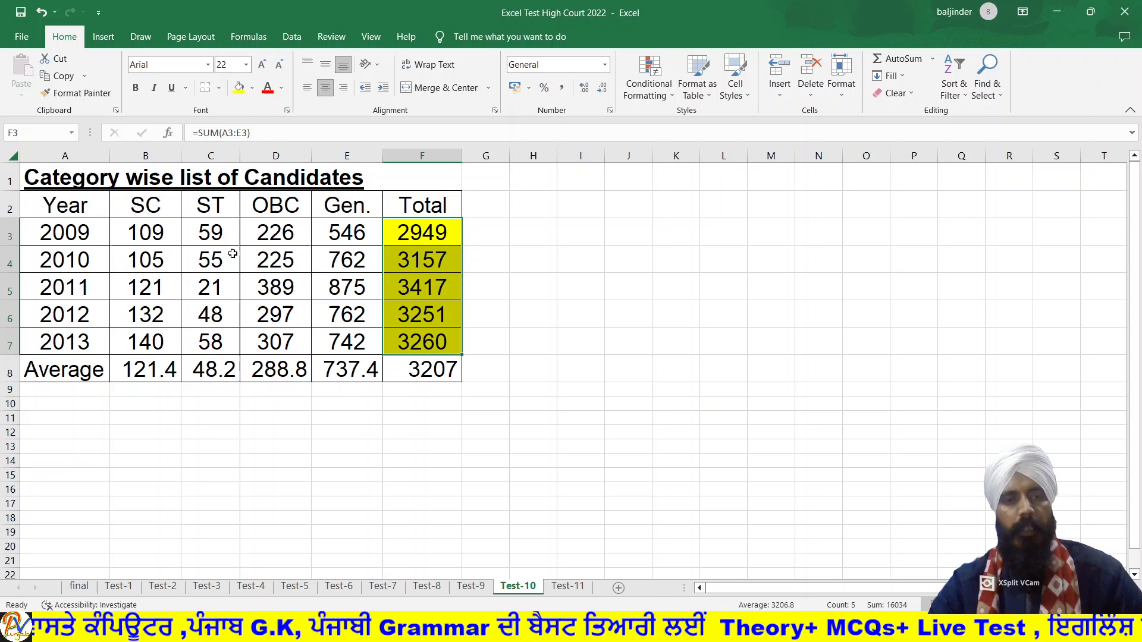
click(148, 366)
drag(230, 370, 428, 369)
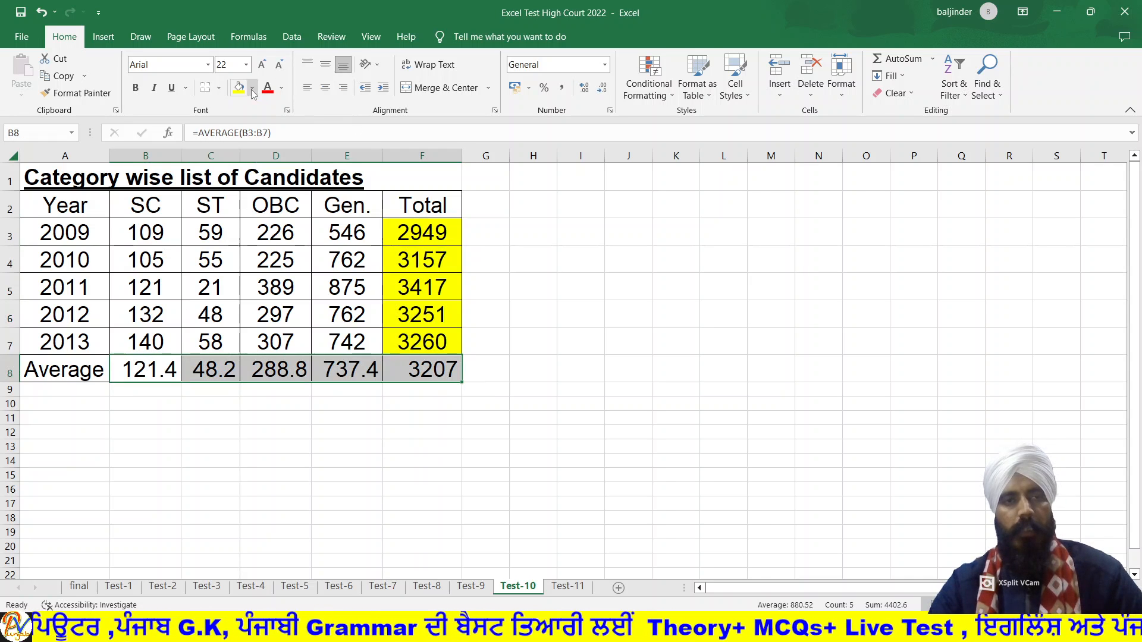
click(239, 87)
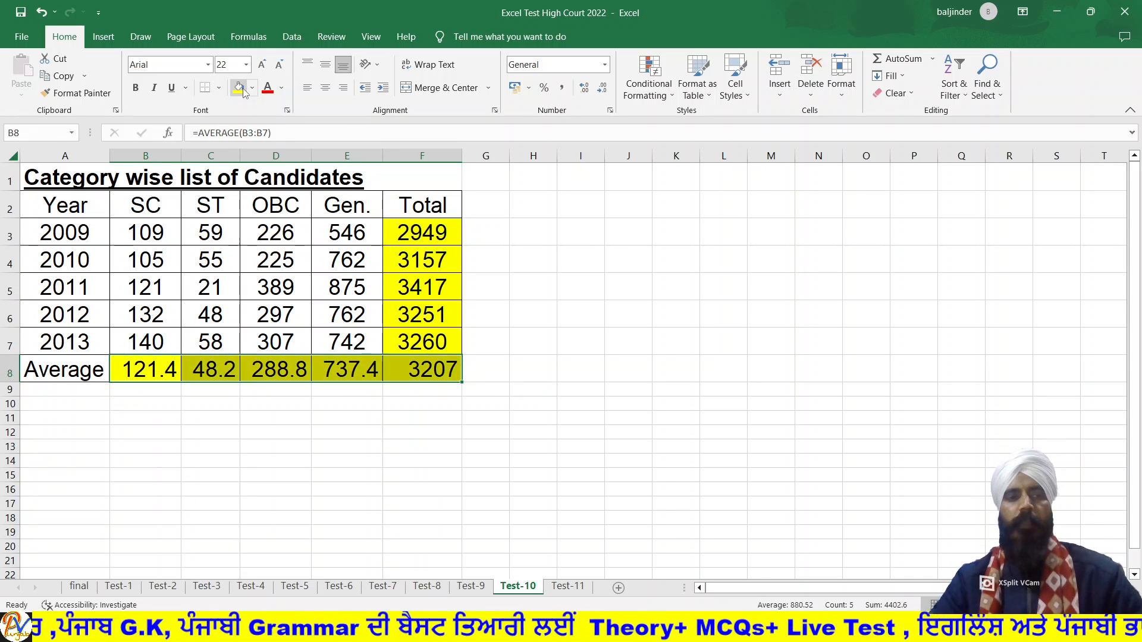
click(619, 406)
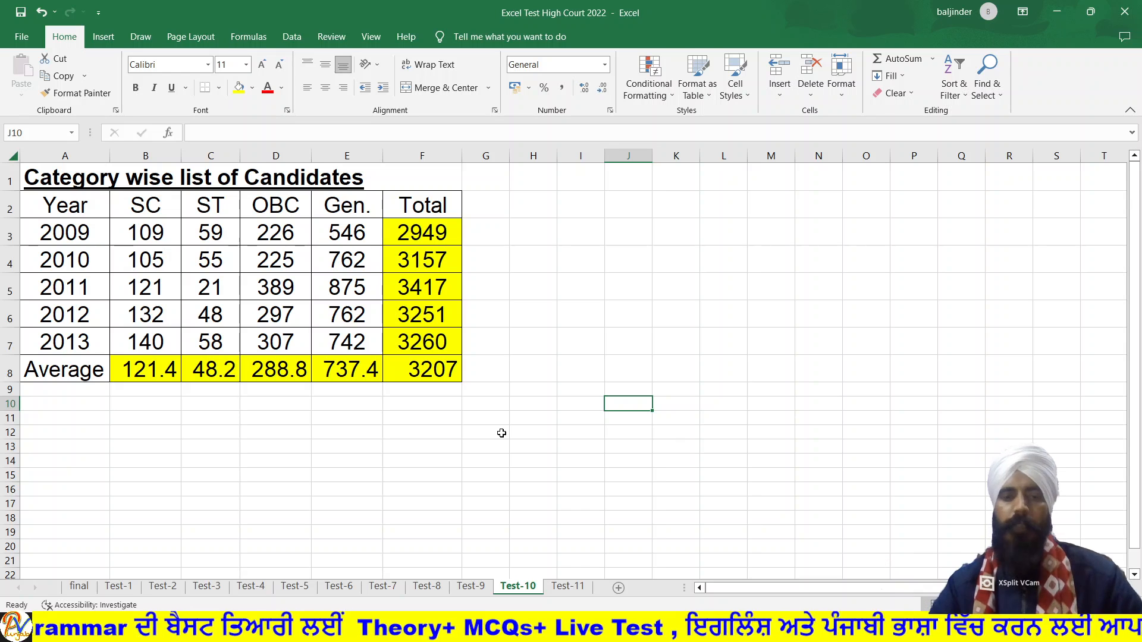
Step: Switch to the Test-11 sheet and rename the headers in C2 and D2 to Paper1 and Paper2
click(567, 586)
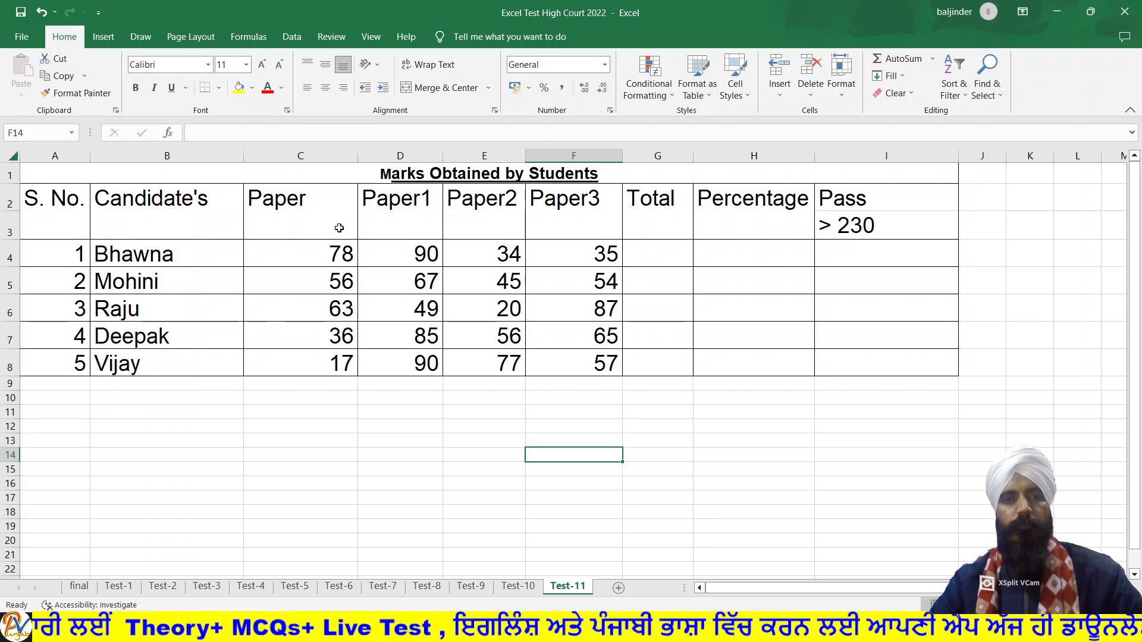
double_click(305, 198)
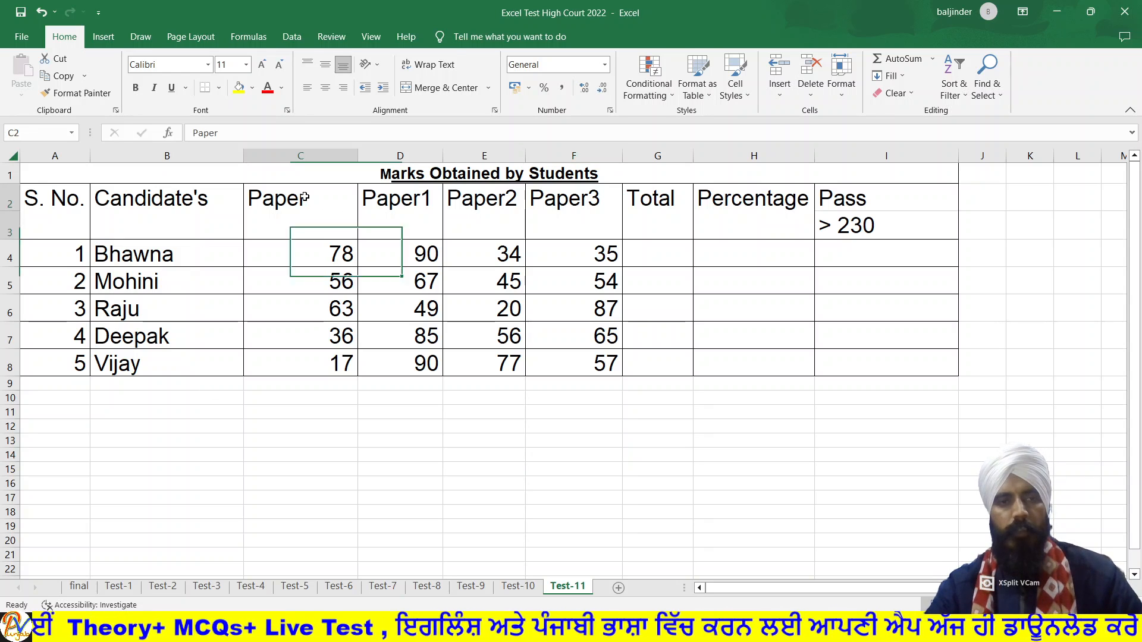
text(1)
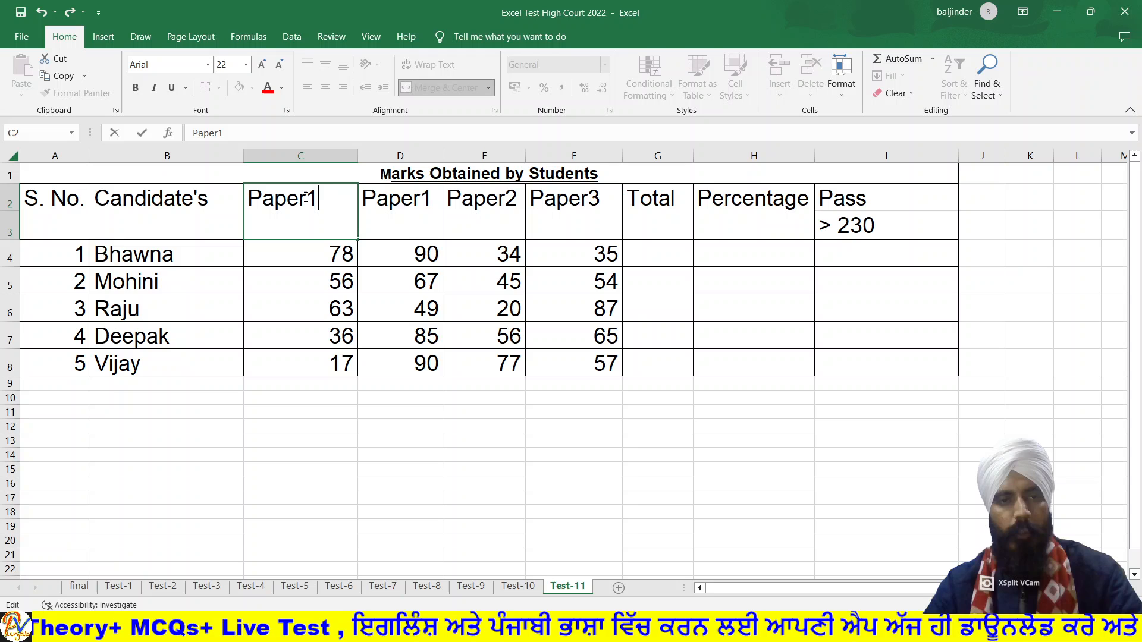
click(430, 198)
double_click(430, 198)
key(BackSpace)
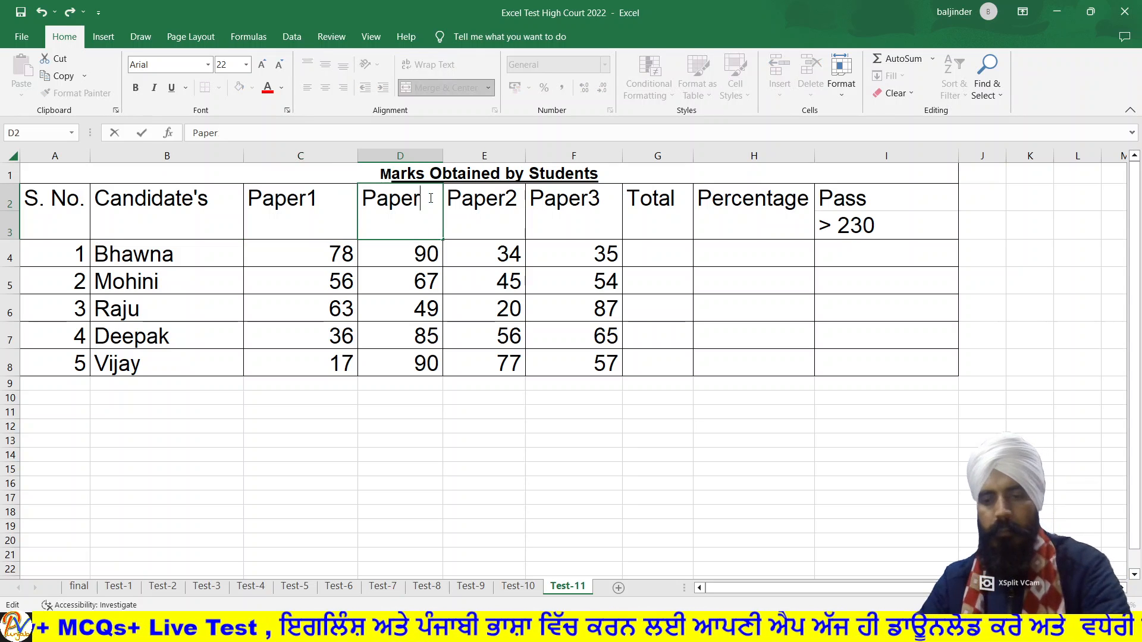
text(2)
Step: Rename the headers in E2 and F2 to Paper3 and Paper4
click(514, 196)
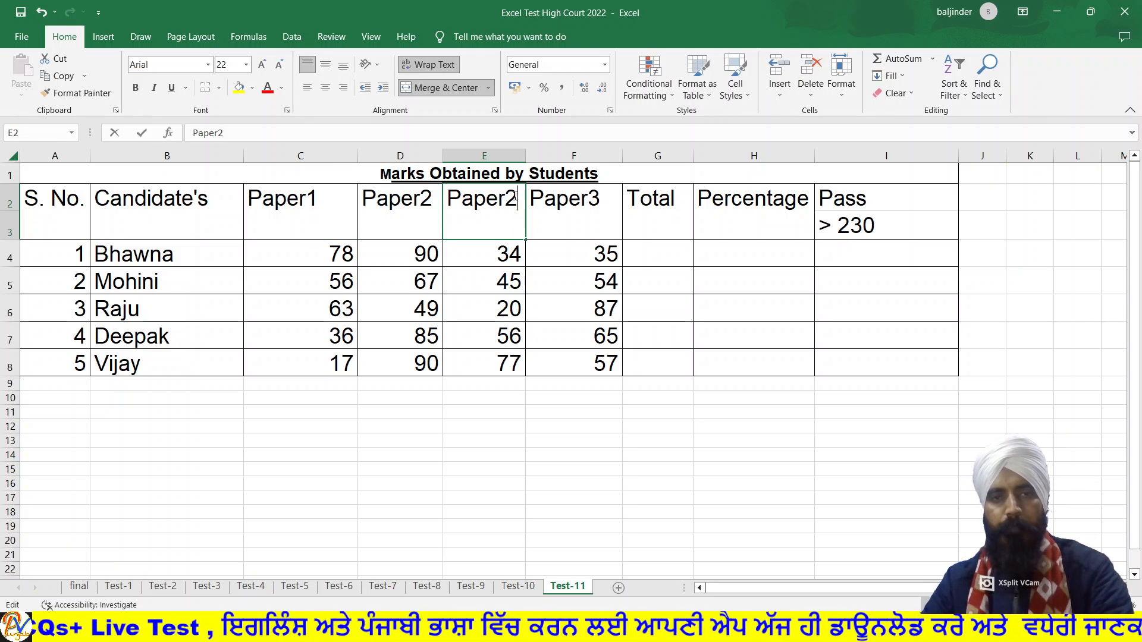
double_click(514, 197)
key(BackSpace)
text(3)
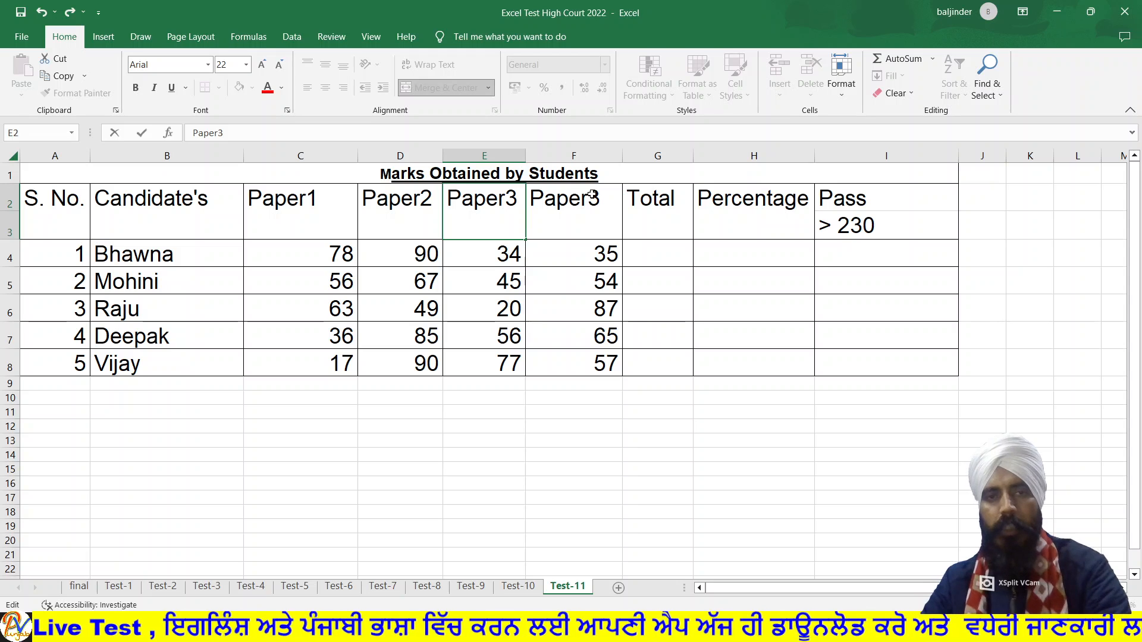
click(597, 197)
double_click(597, 197)
key(BackSpace)
text(4)
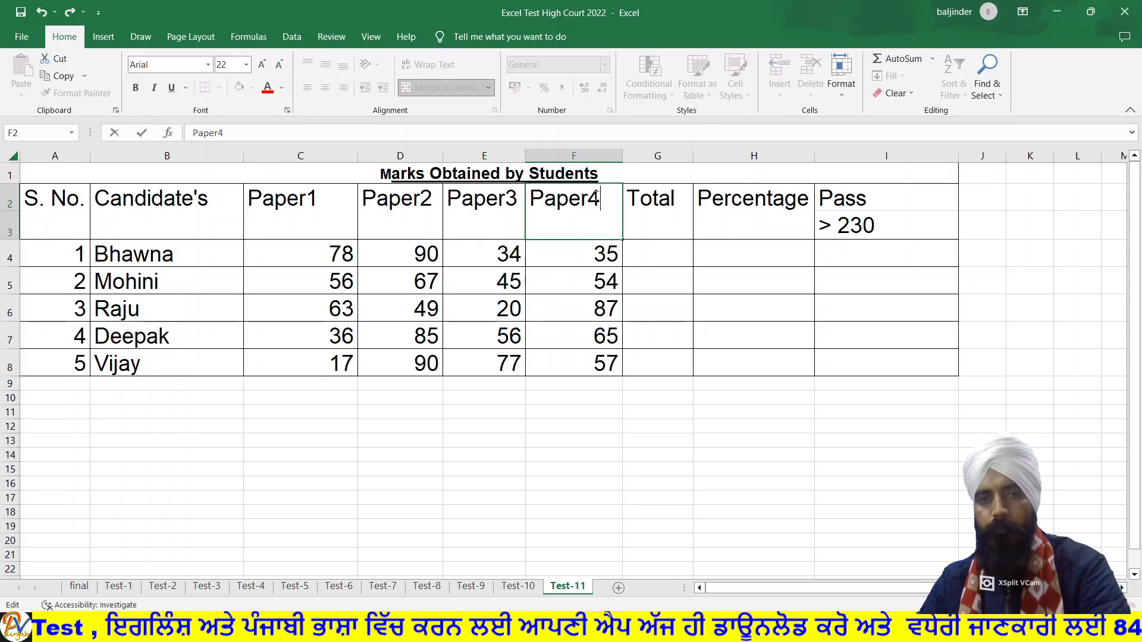
click(593, 410)
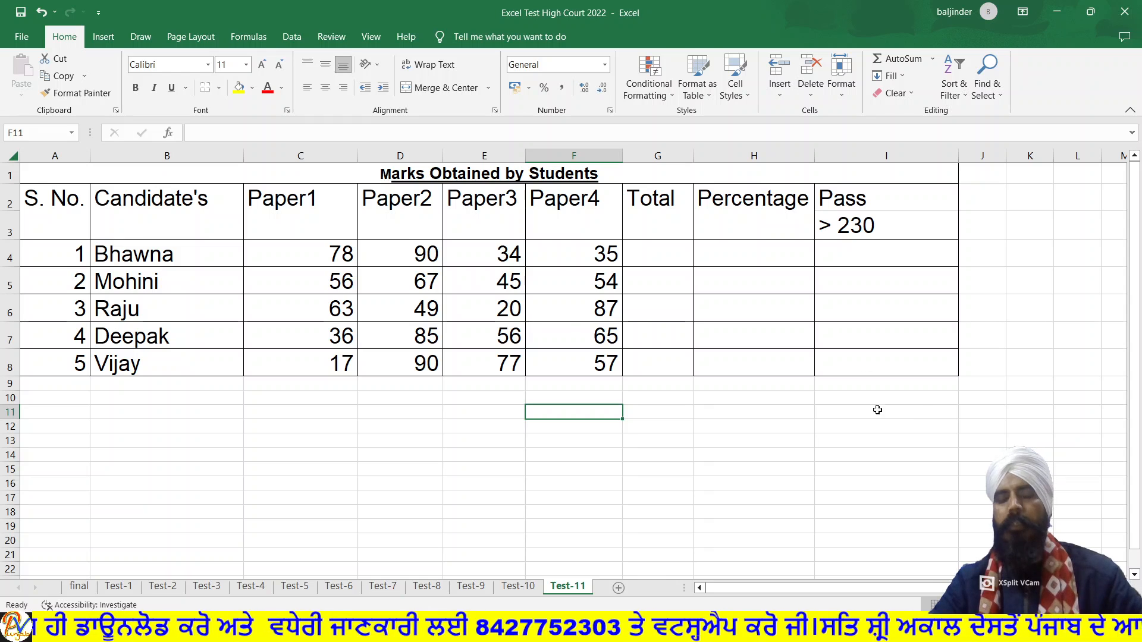
Step: Total the first student's marks in G4 with =SUM(C4:F4) and copy the formula down to G8
click(644, 256)
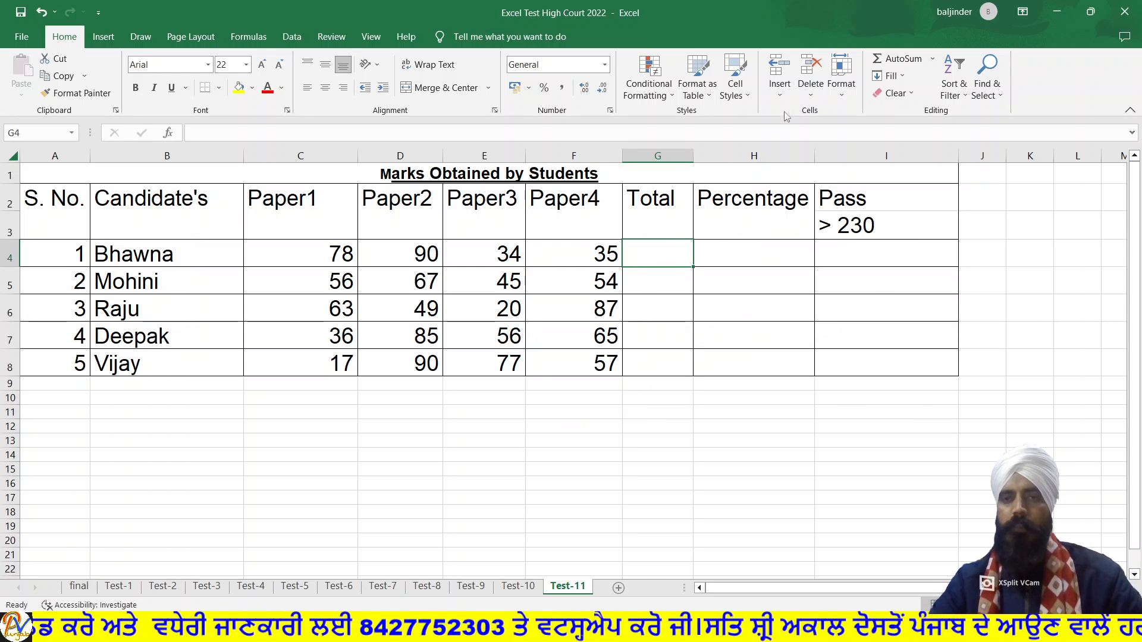
click(896, 59)
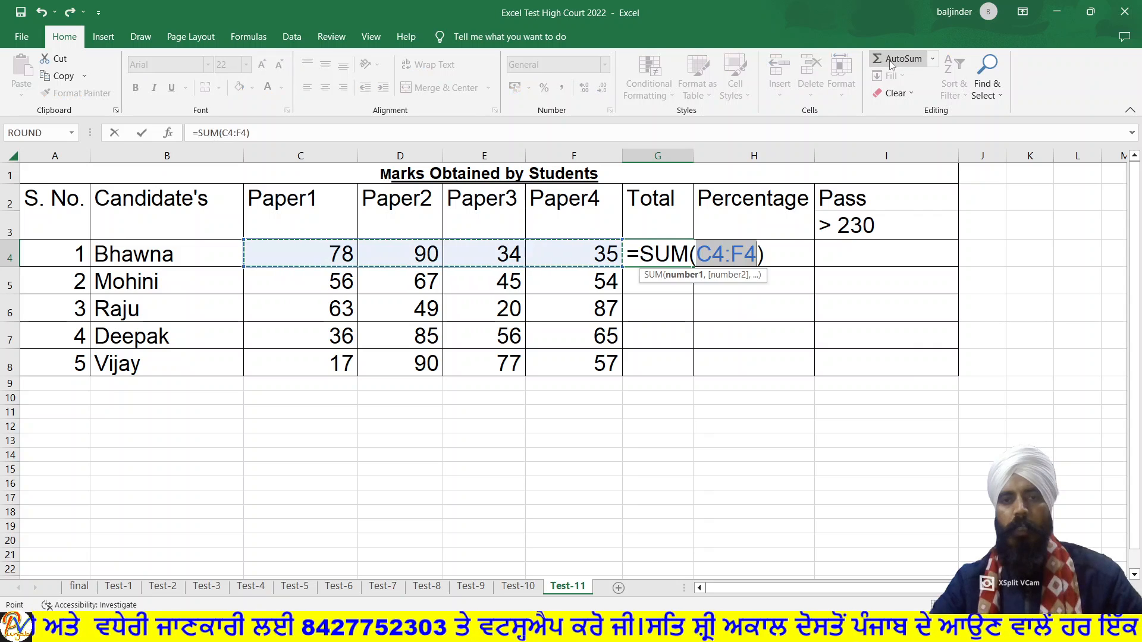
click(773, 245)
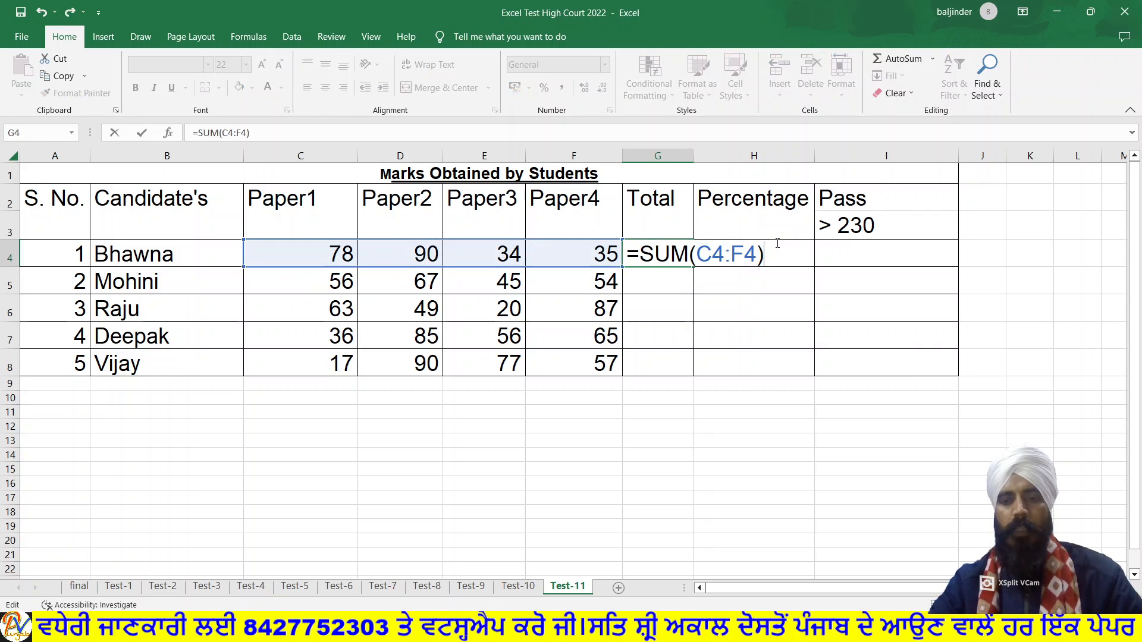
key(Return)
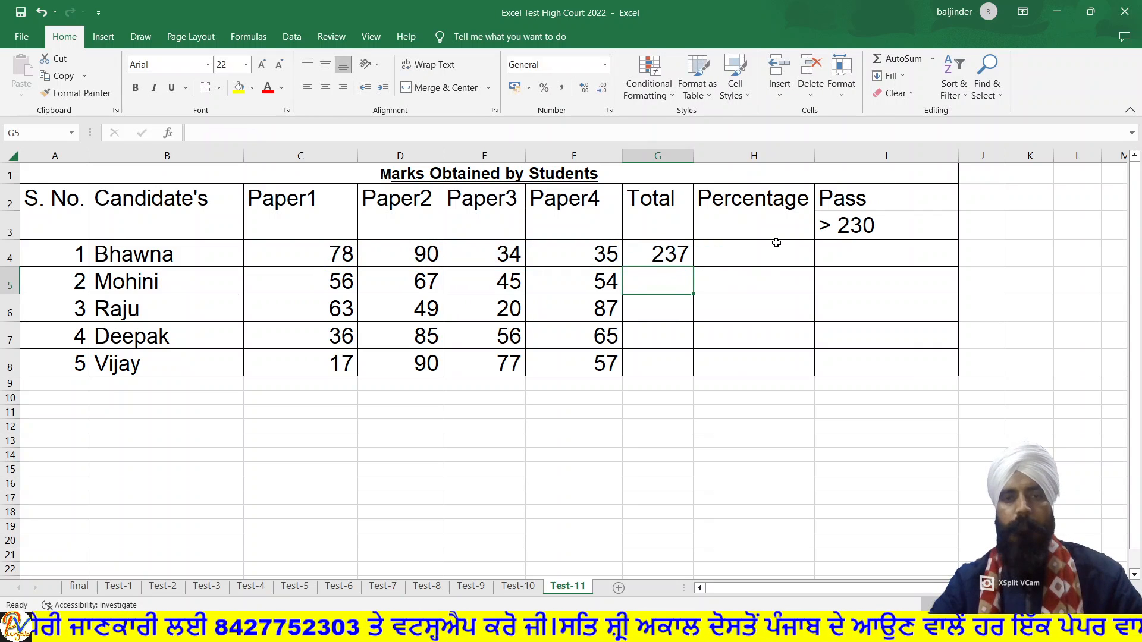
click(658, 256)
drag(693, 267, 692, 349)
drag(692, 365, 691, 365)
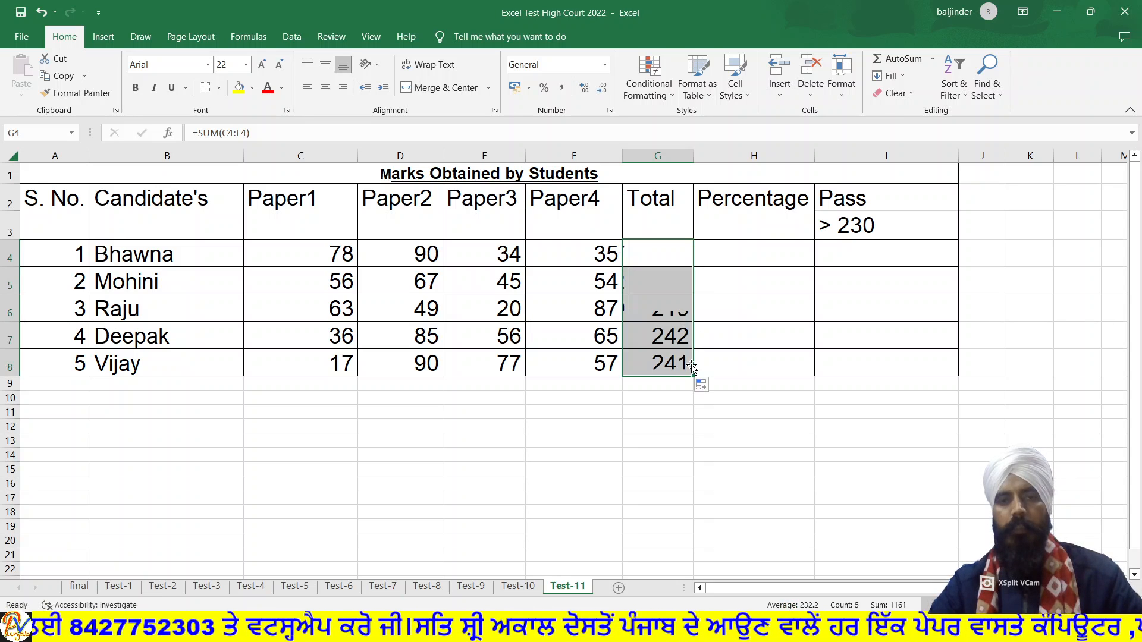
Step: Fill the student totals in G4:G8 with yellow
click(734, 336)
click(663, 251)
drag(663, 251, 663, 364)
click(238, 88)
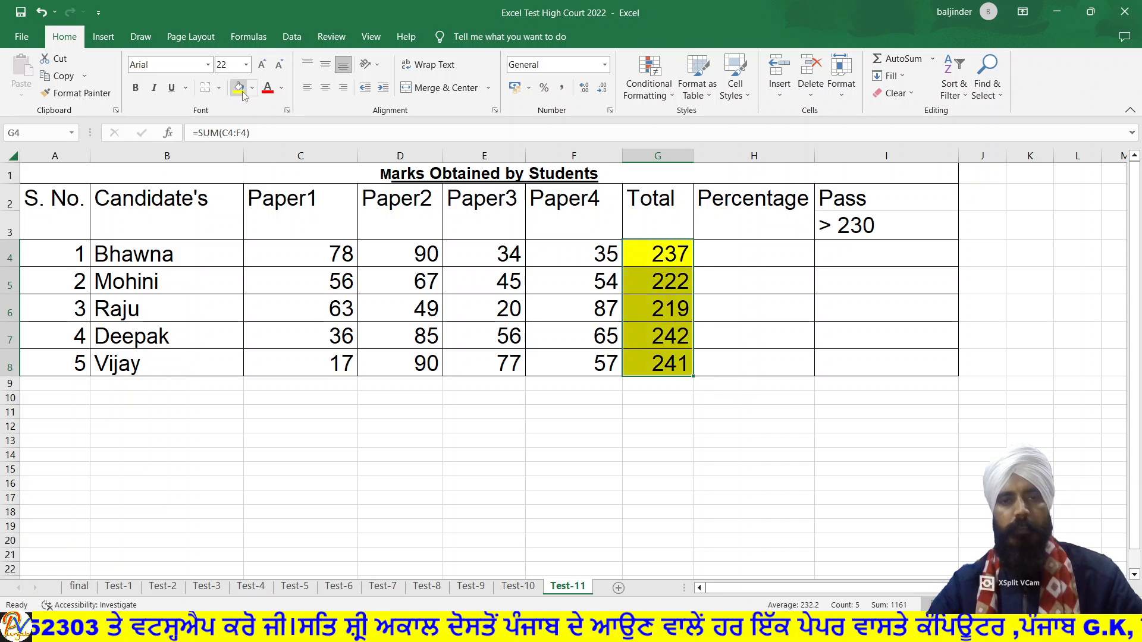
click(348, 255)
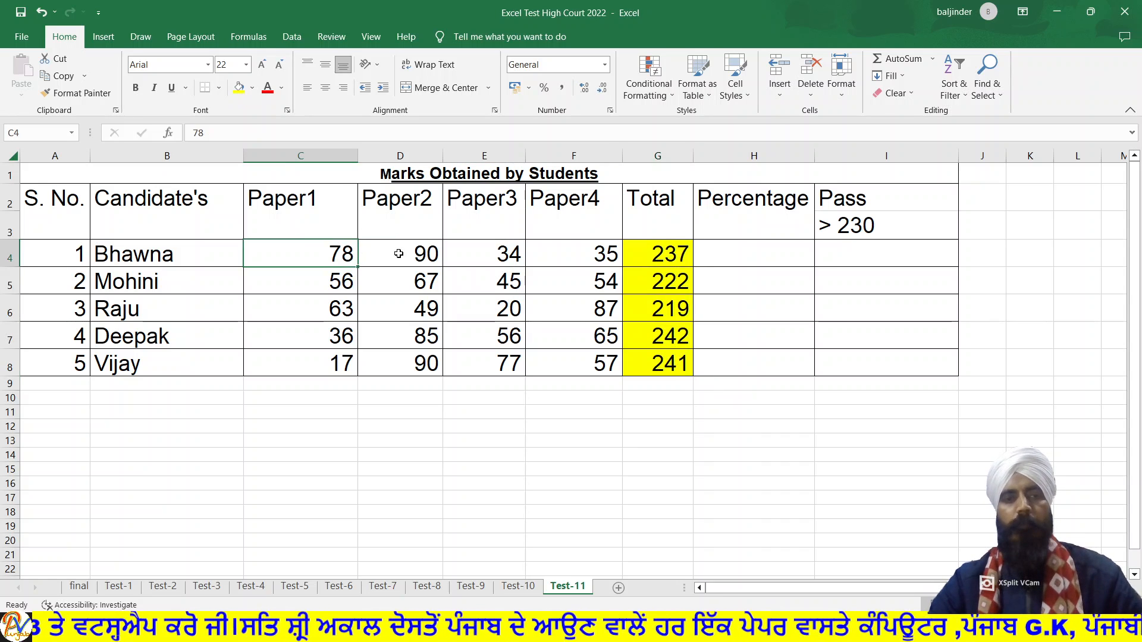
click(422, 253)
click(480, 252)
click(558, 256)
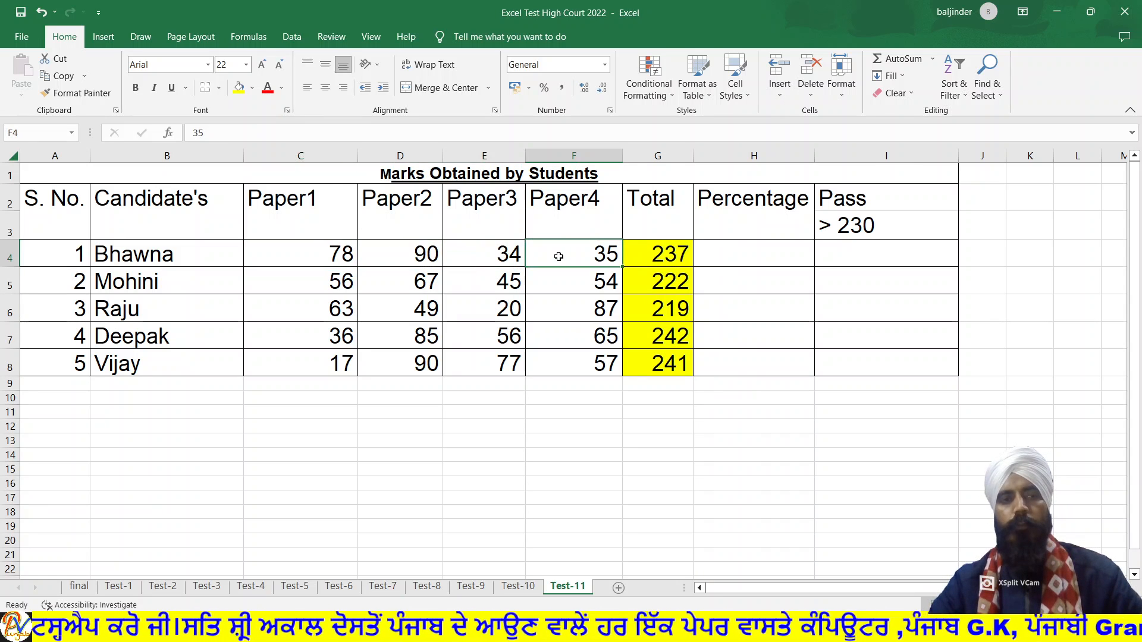
click(664, 253)
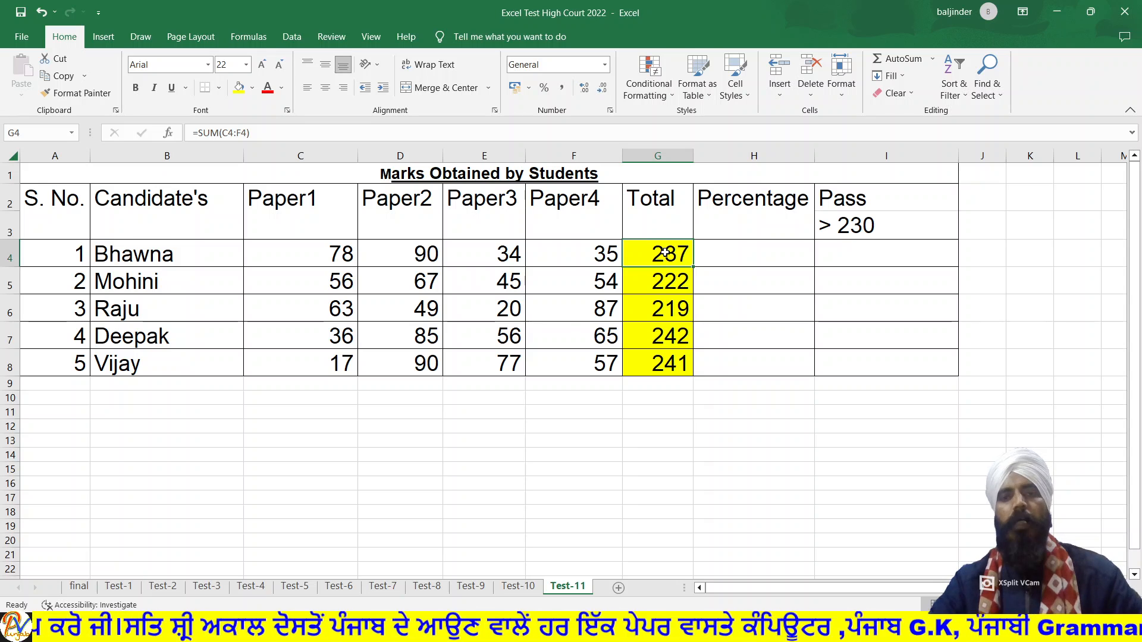
Step: Calculate the first student's percentage in H4 with =G4/400
click(719, 253)
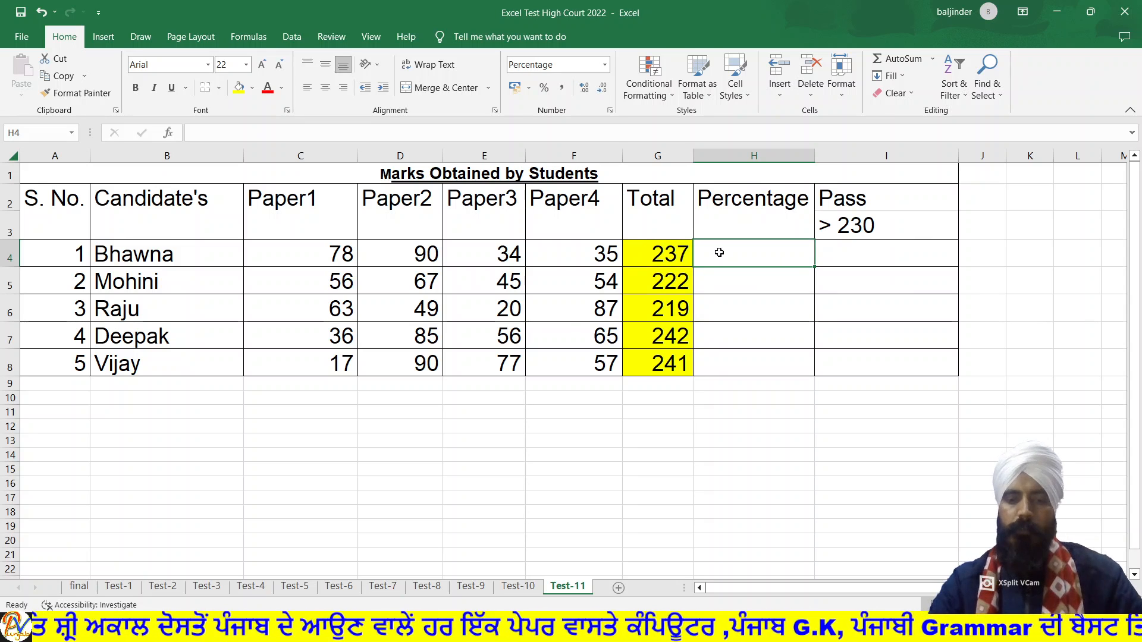
text(=)
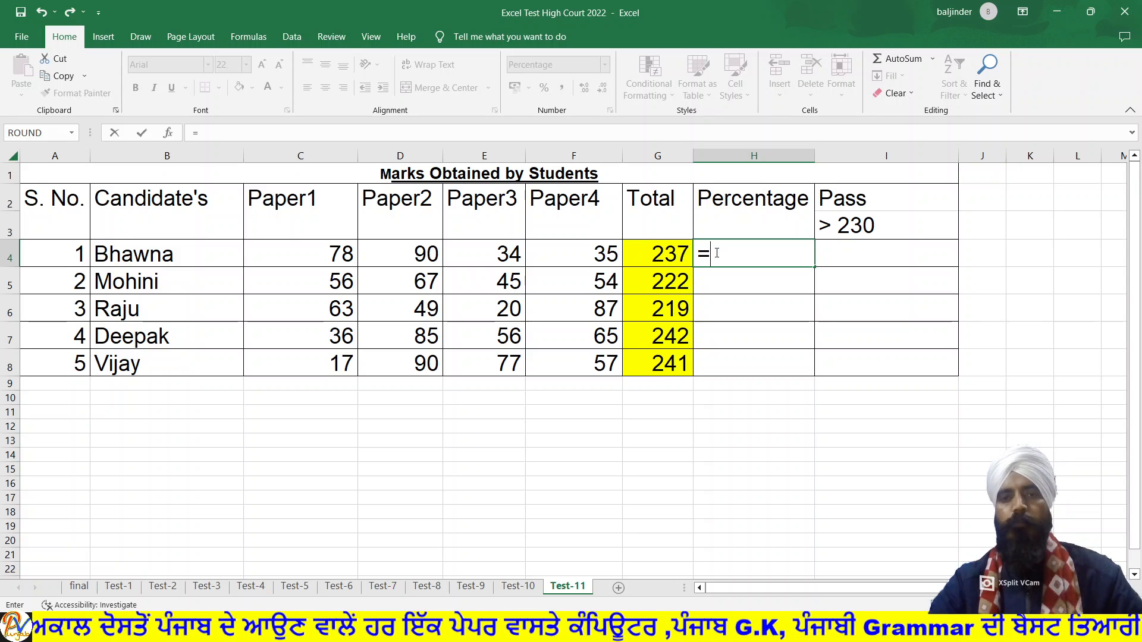
click(670, 251)
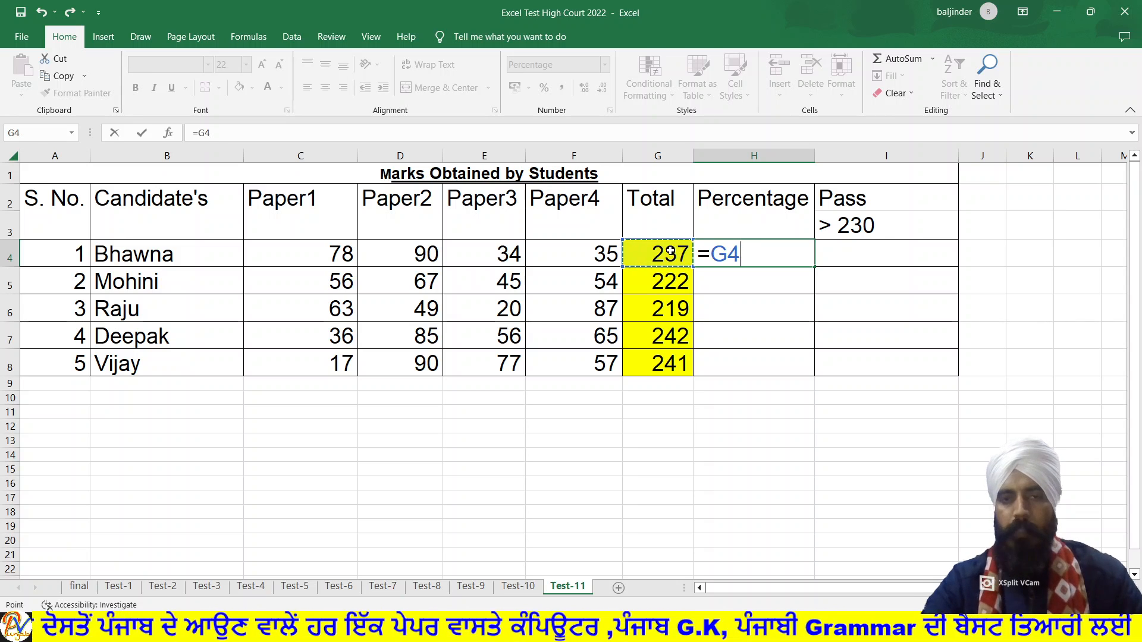
text(/)
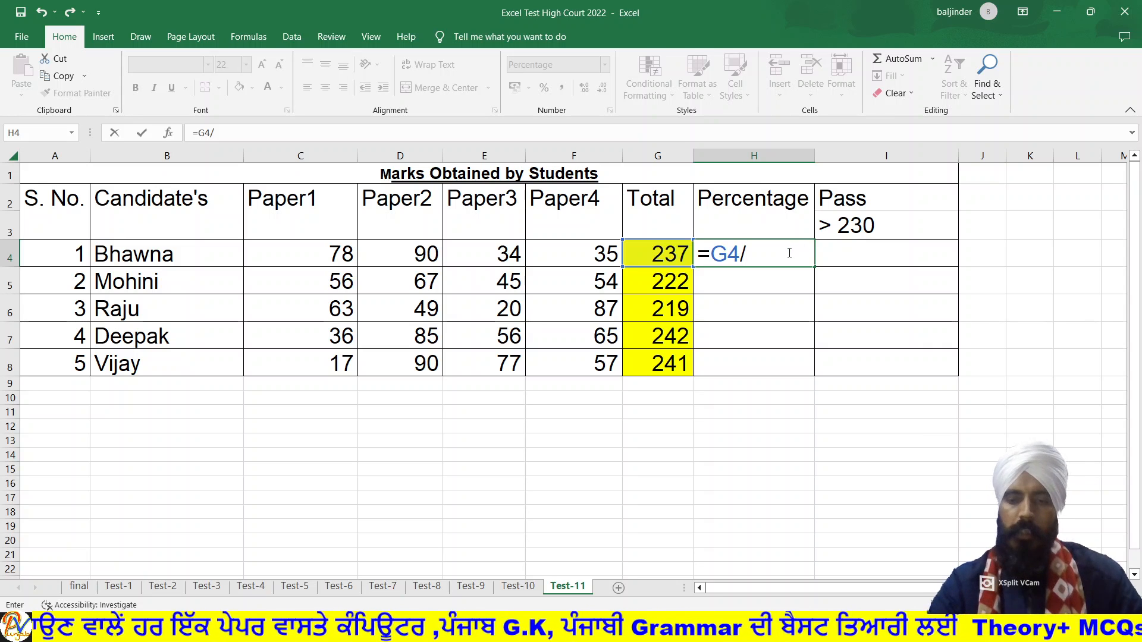
text(400)
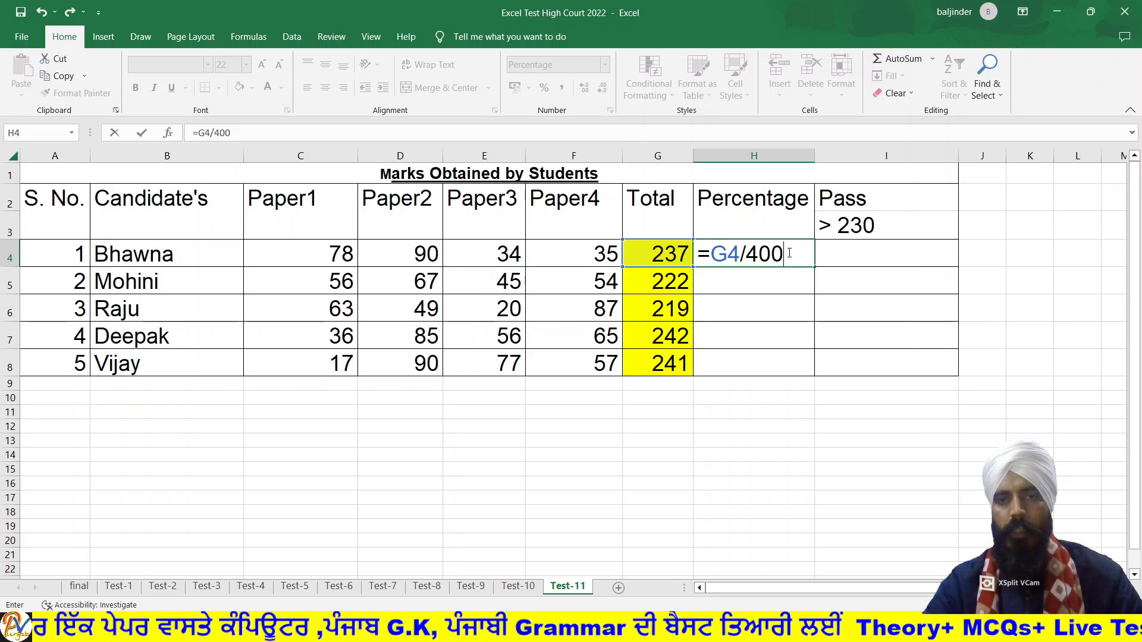
key(Return)
click(787, 253)
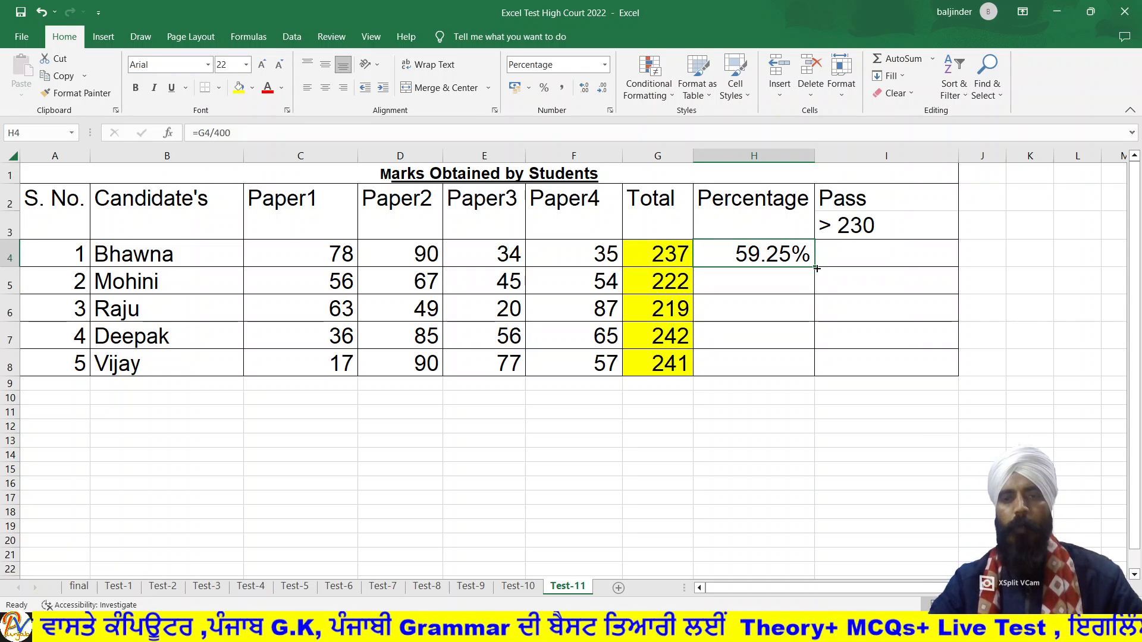
Step: Copy the percentage formula from H4 down to H8 and fill H4:H8 with yellow
drag(814, 267, 812, 367)
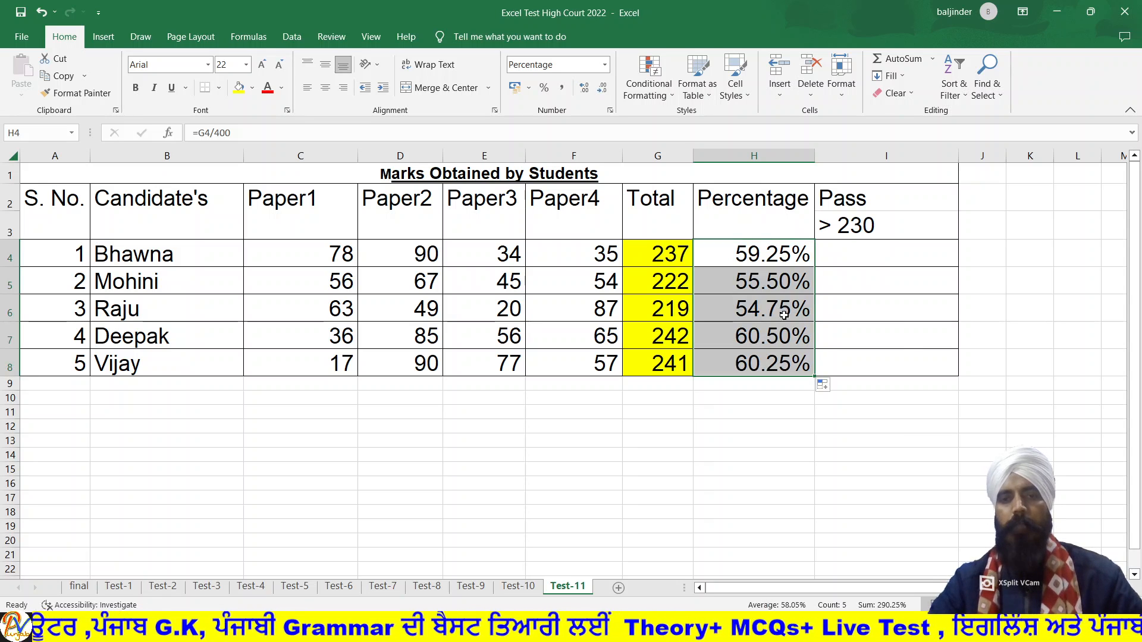
click(747, 252)
drag(747, 252, 759, 363)
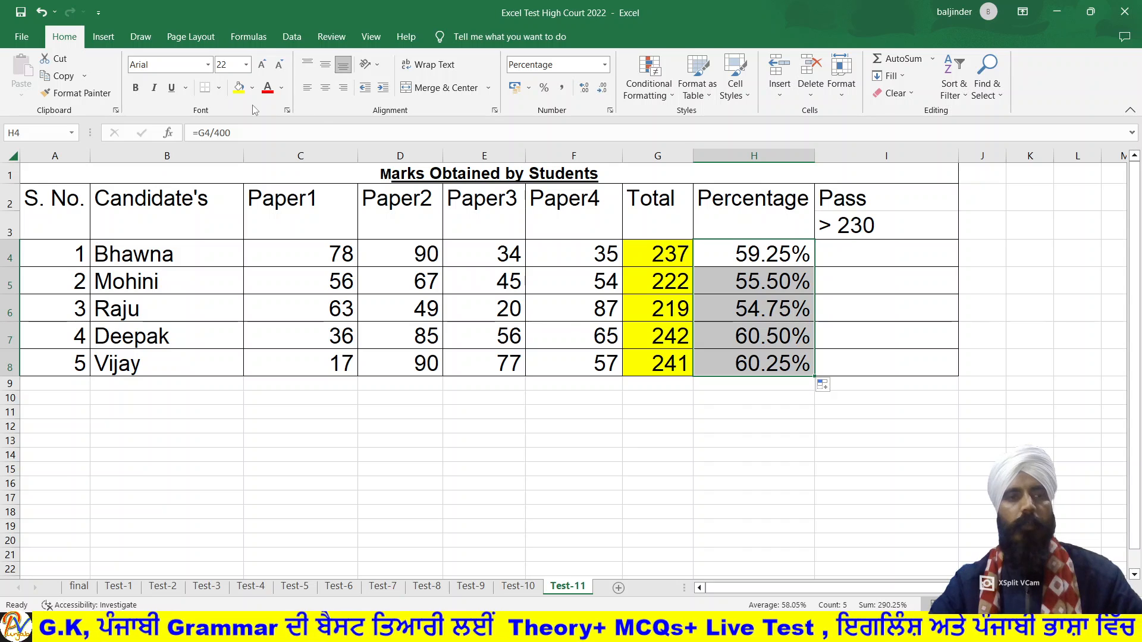
click(240, 89)
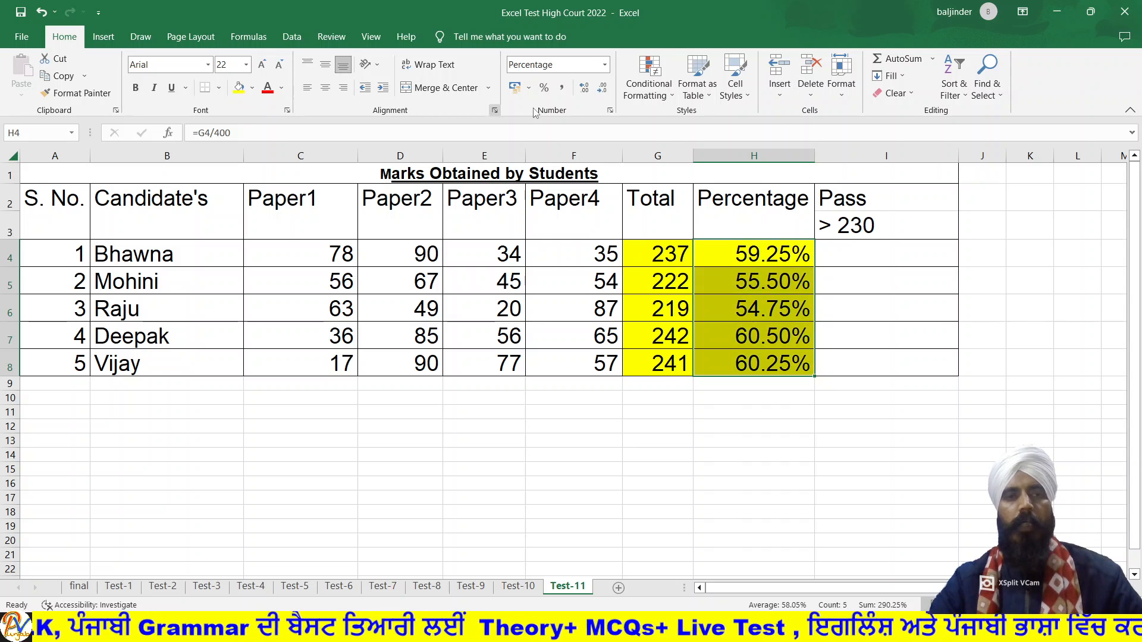
click(604, 64)
click(604, 64)
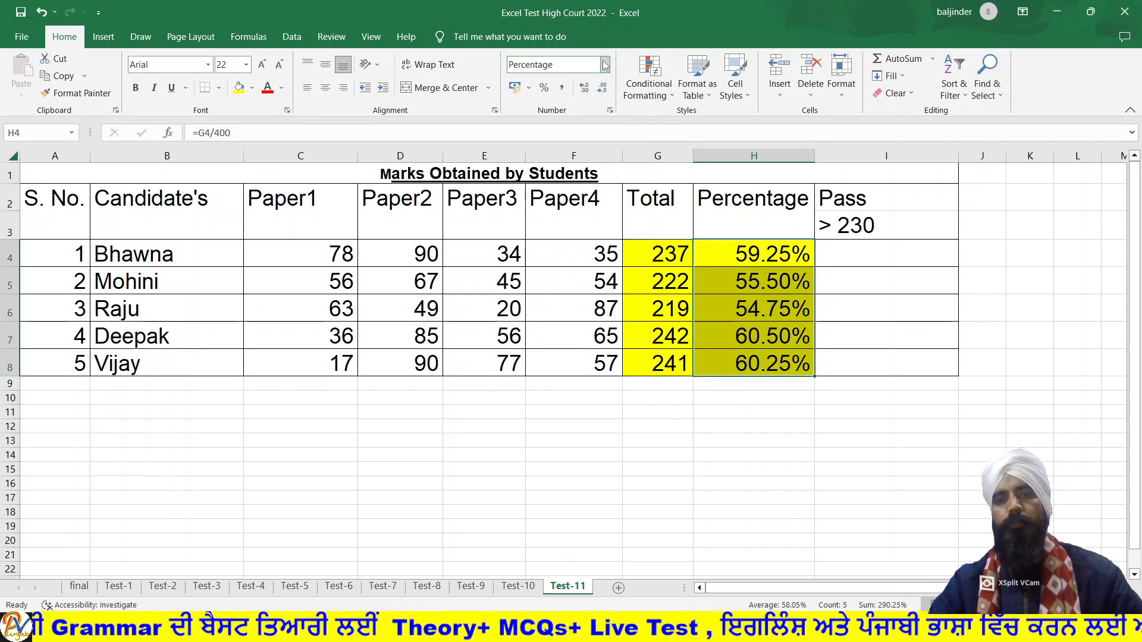
Step: Enter the first student's pass result in I4 with =IF(G4>230,"Pass","Fail")
click(842, 248)
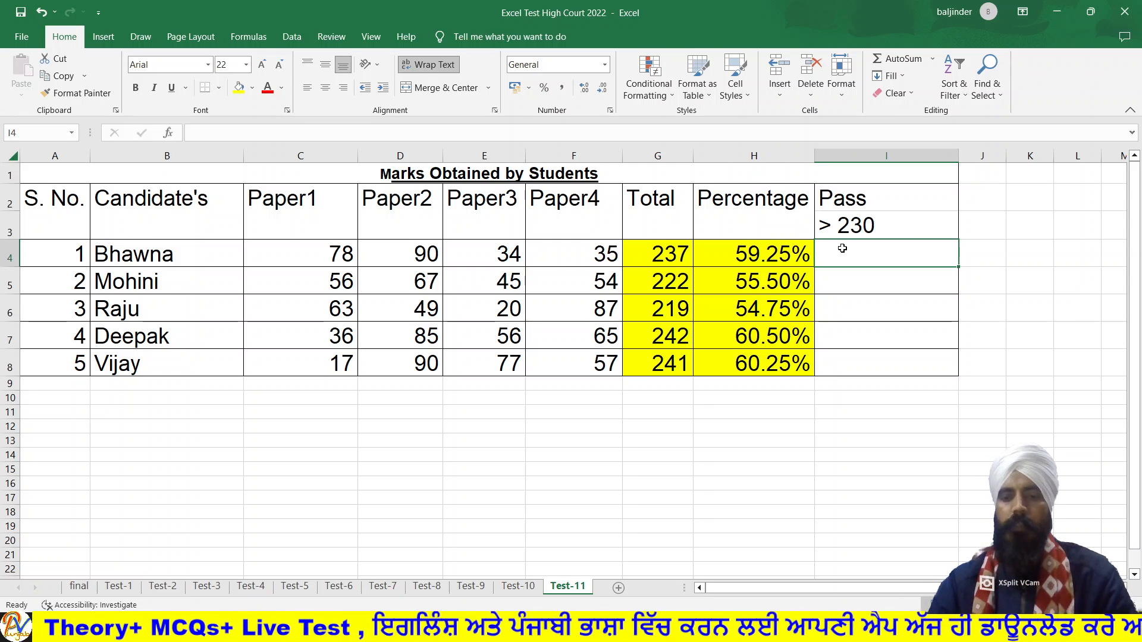
text(=if)
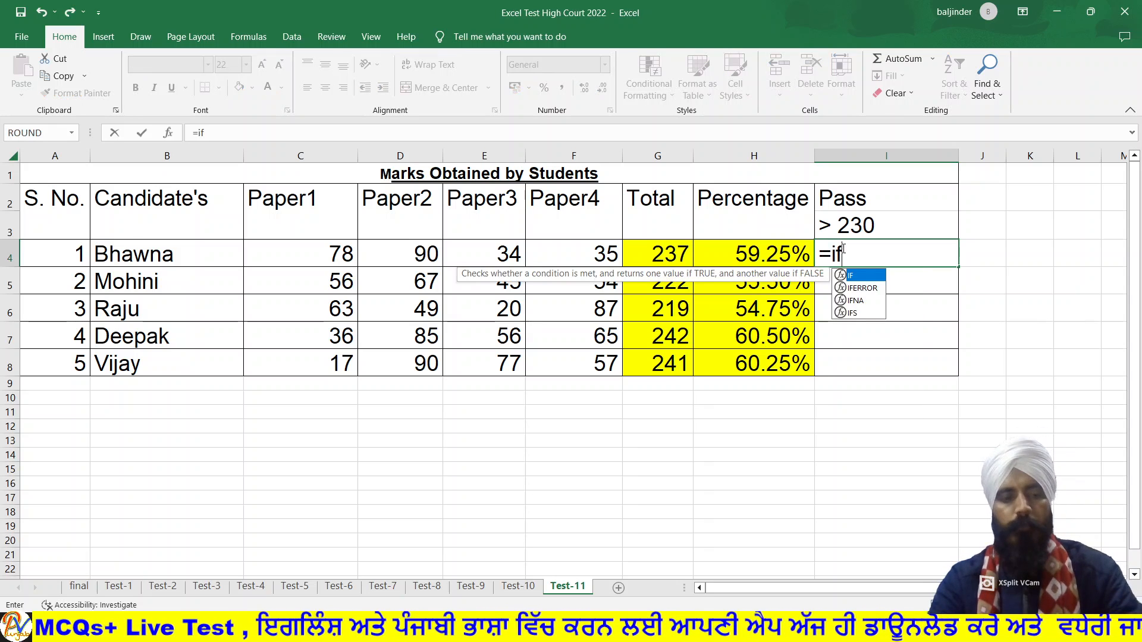
double_click(873, 276)
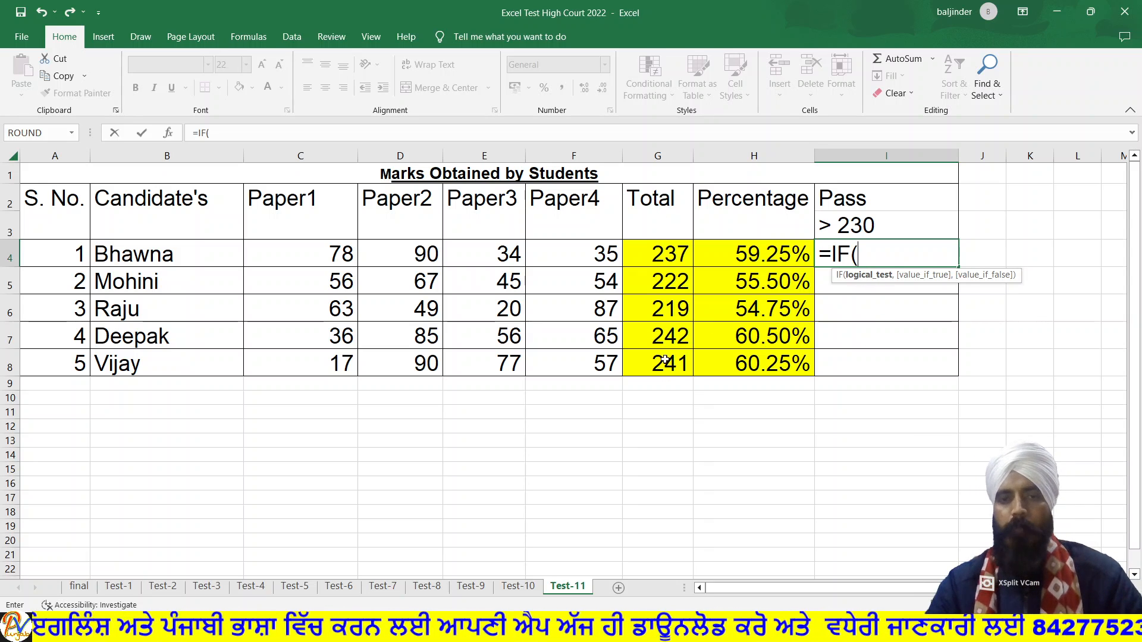
click(662, 250)
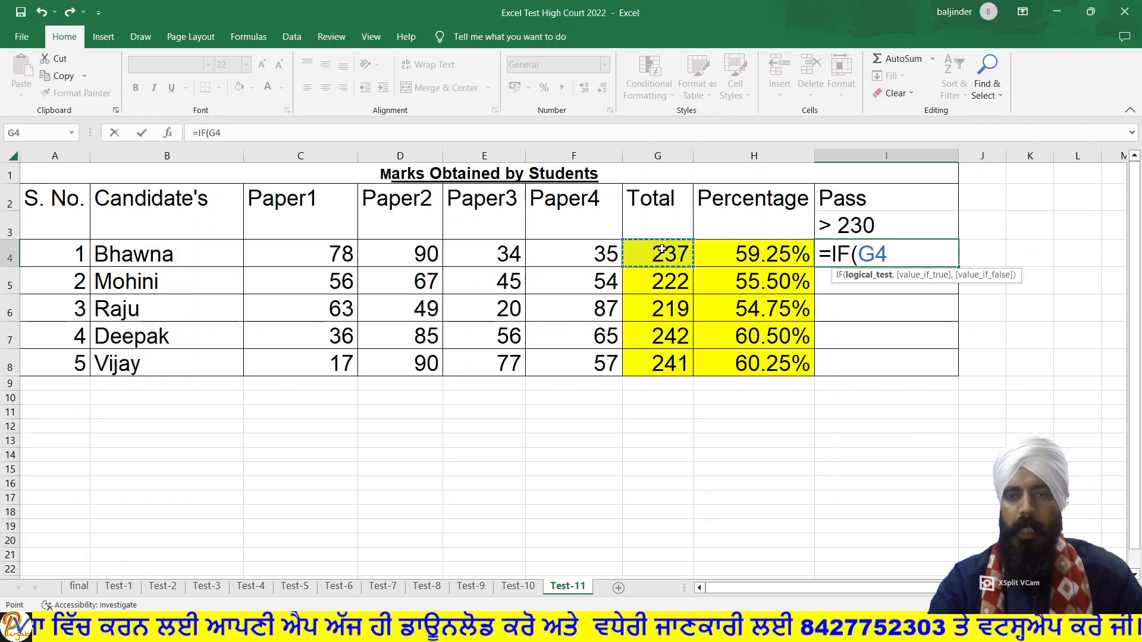
text(>230)
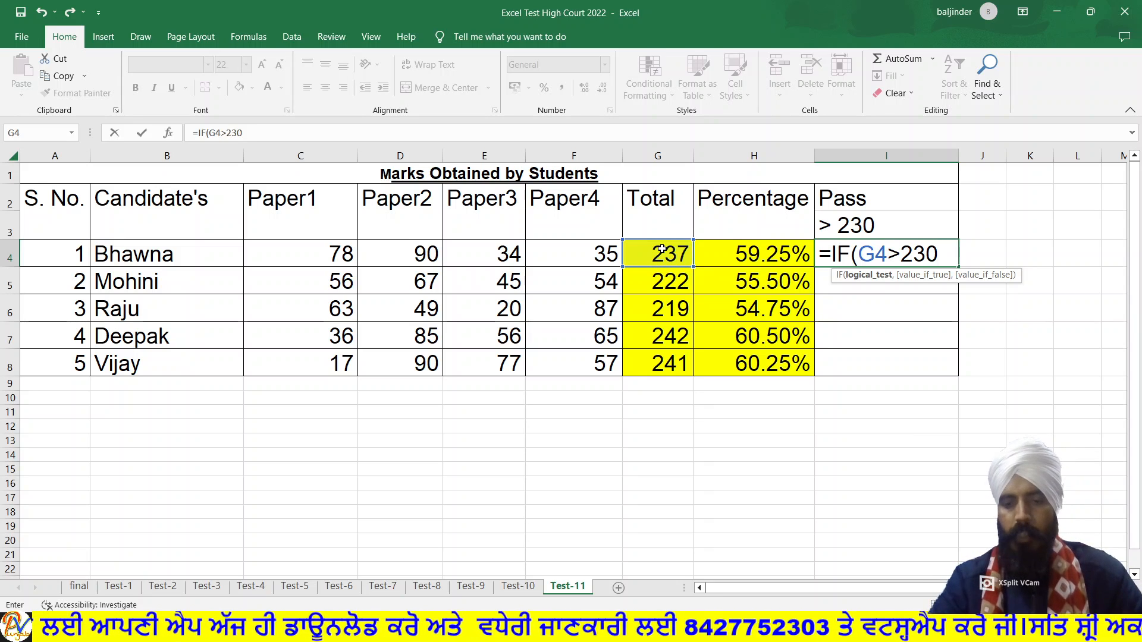
text(.)
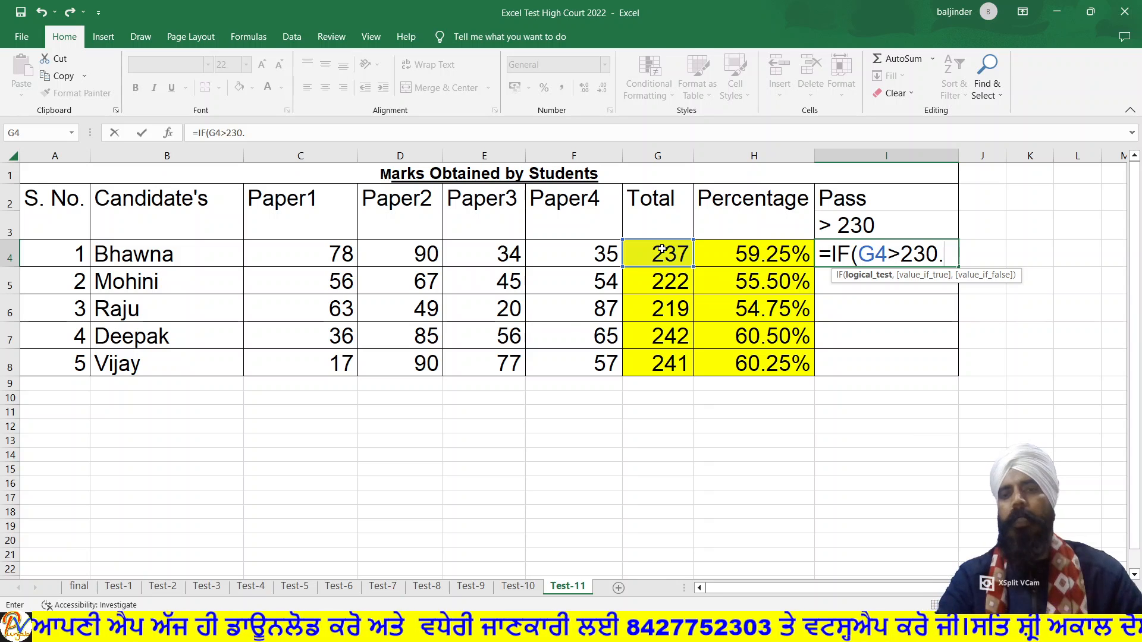
key(BackSpace)
text(,)
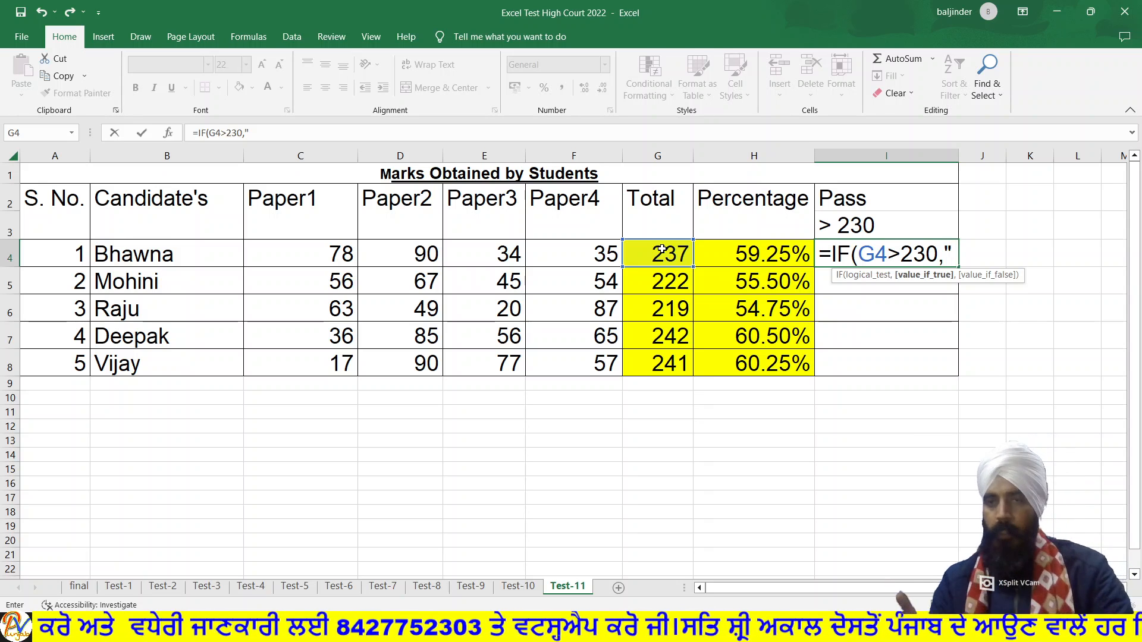
text(")
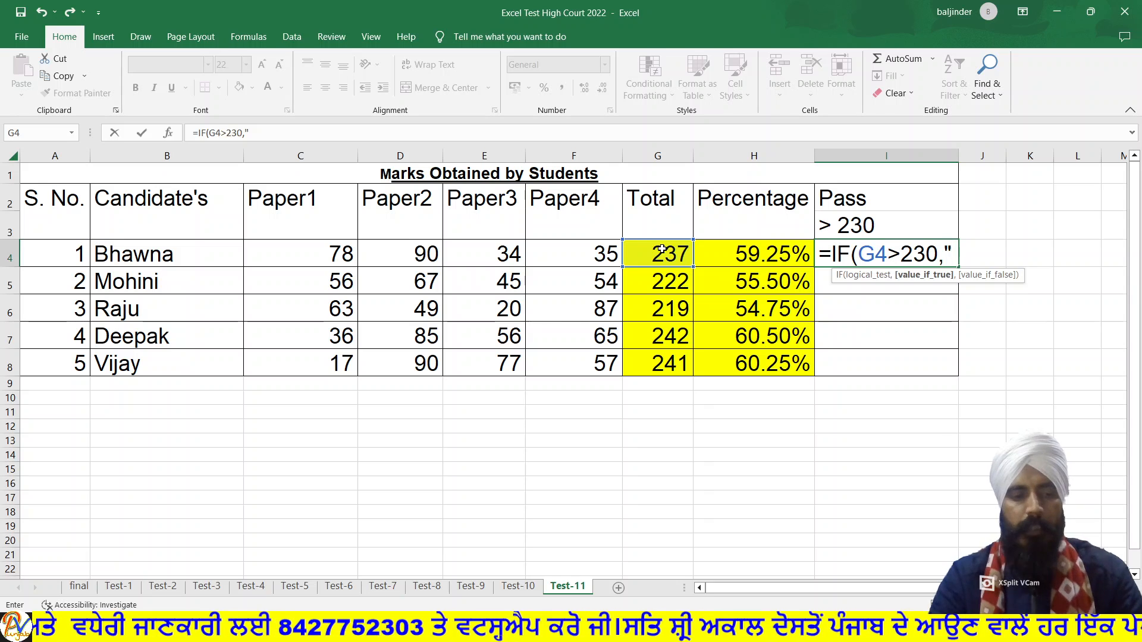
text(Pass)
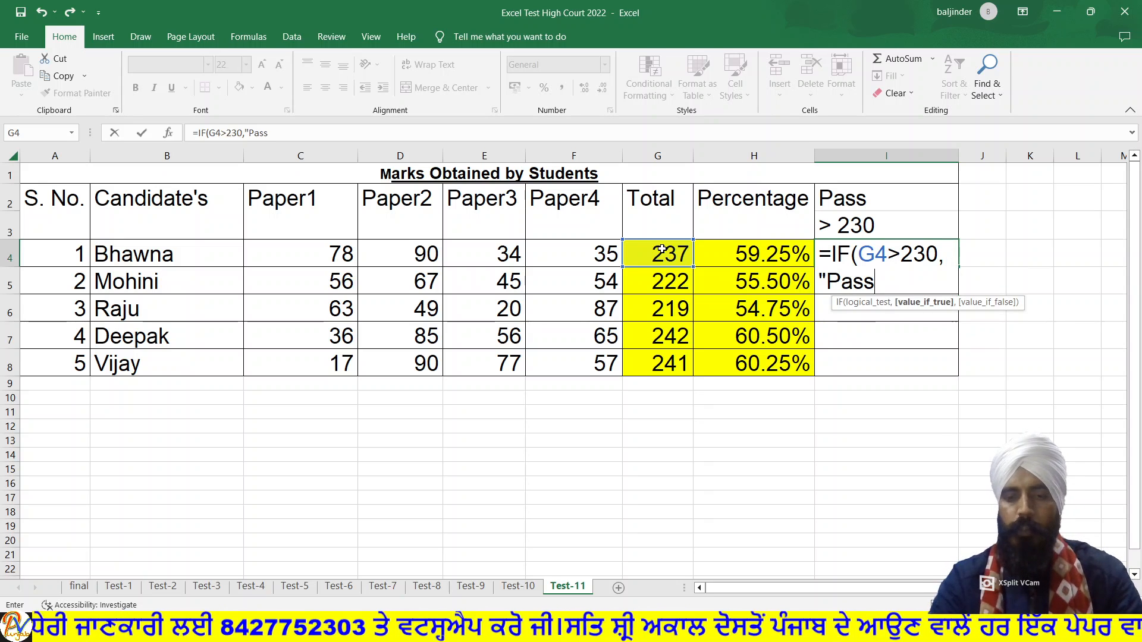
text(")
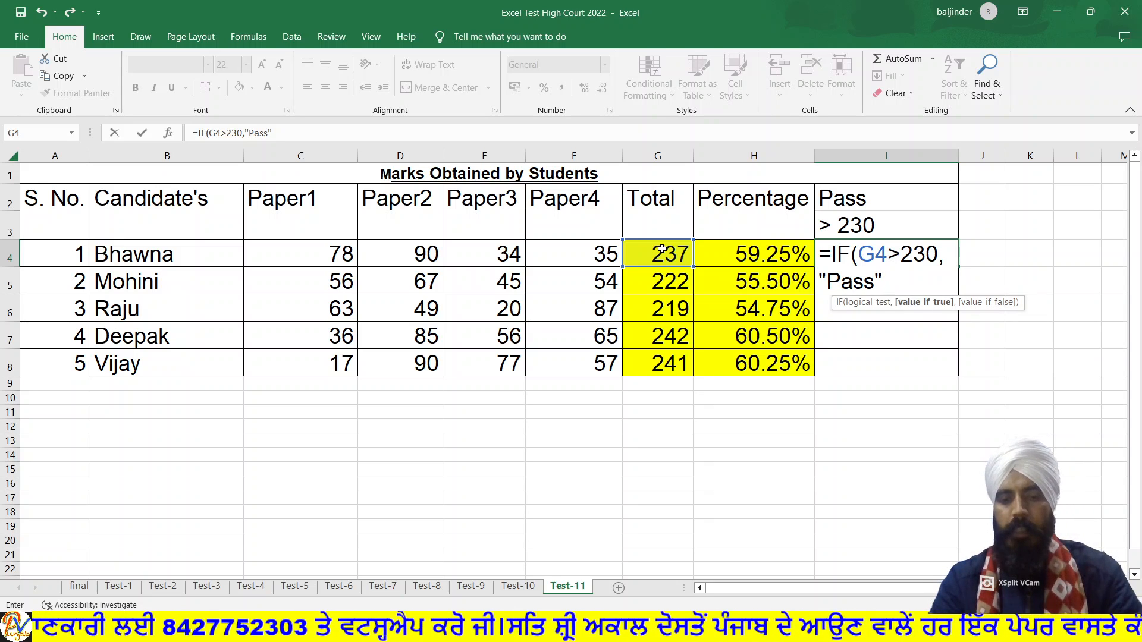
text(,)
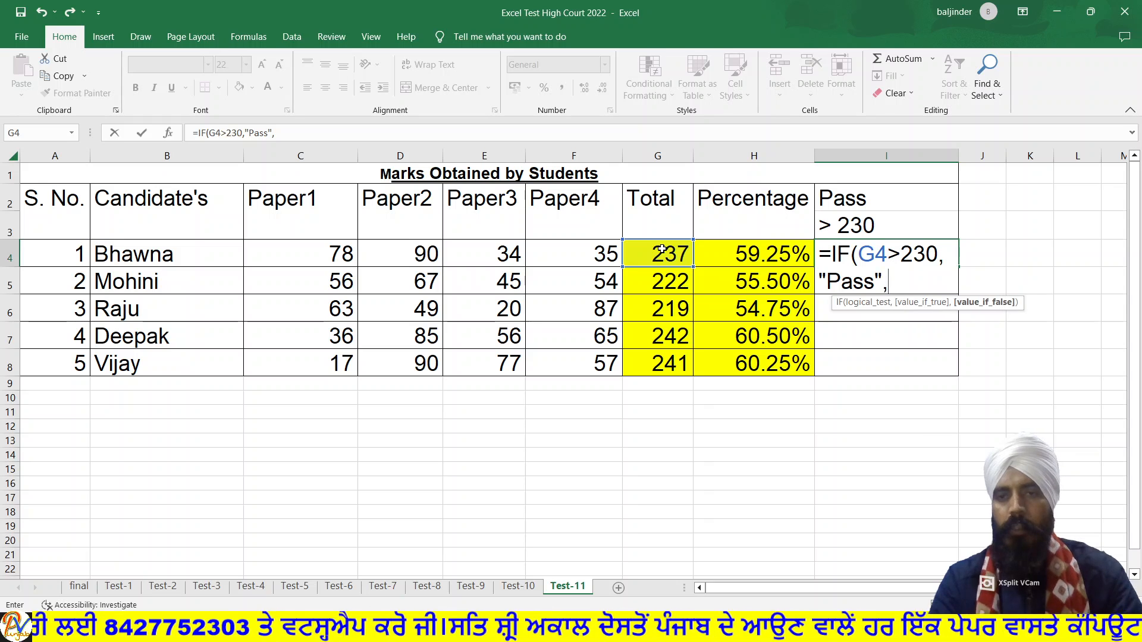
text("Fail)
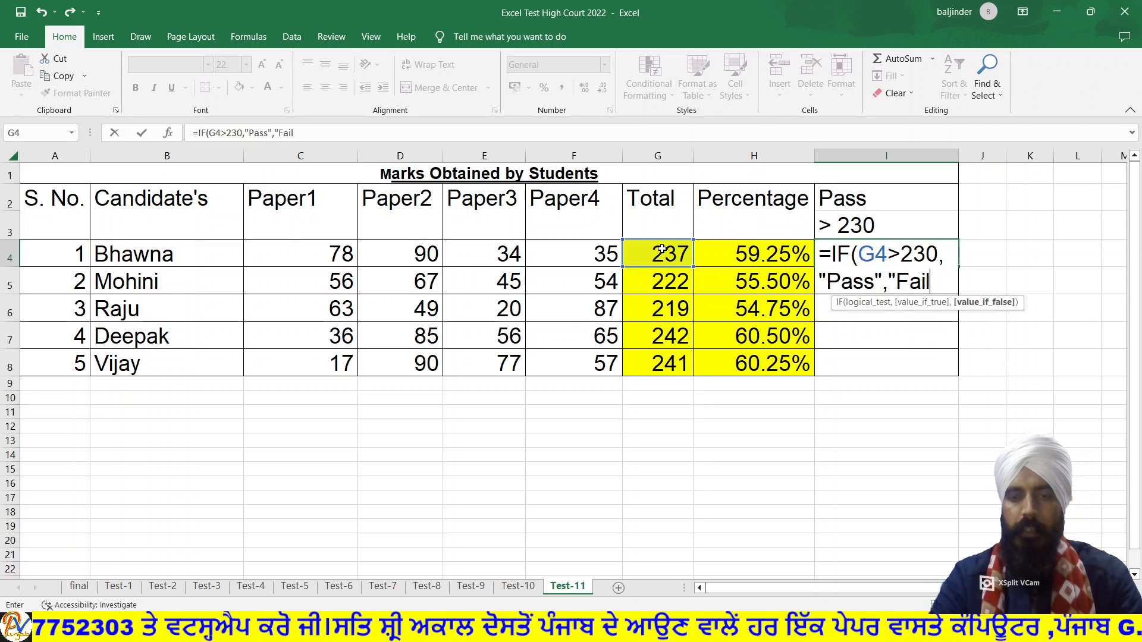
text("))
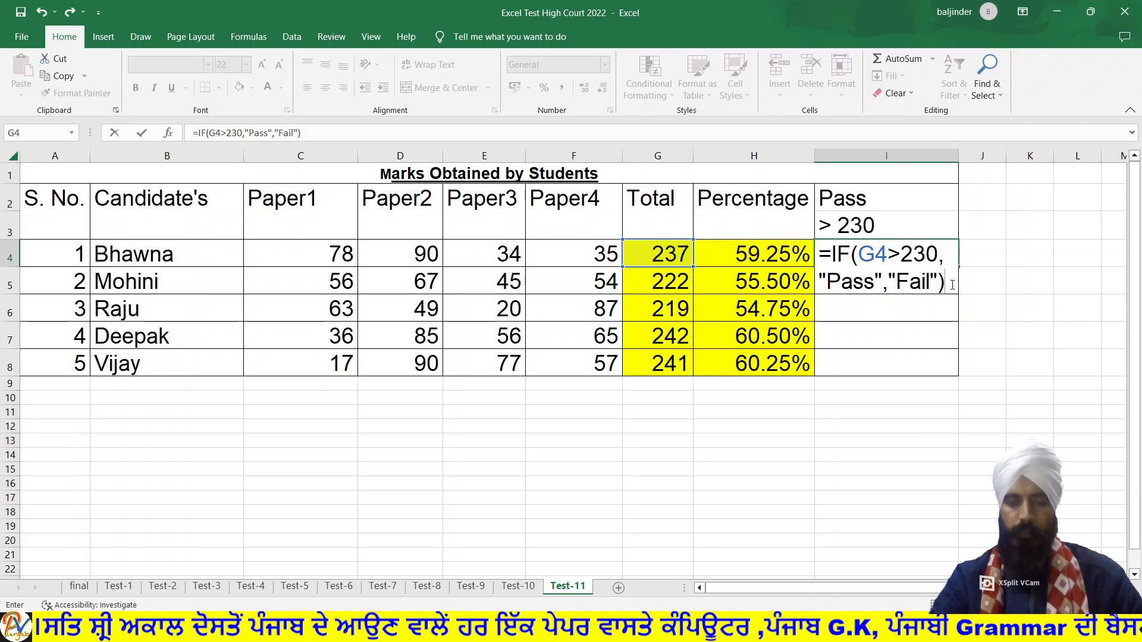
key(Return)
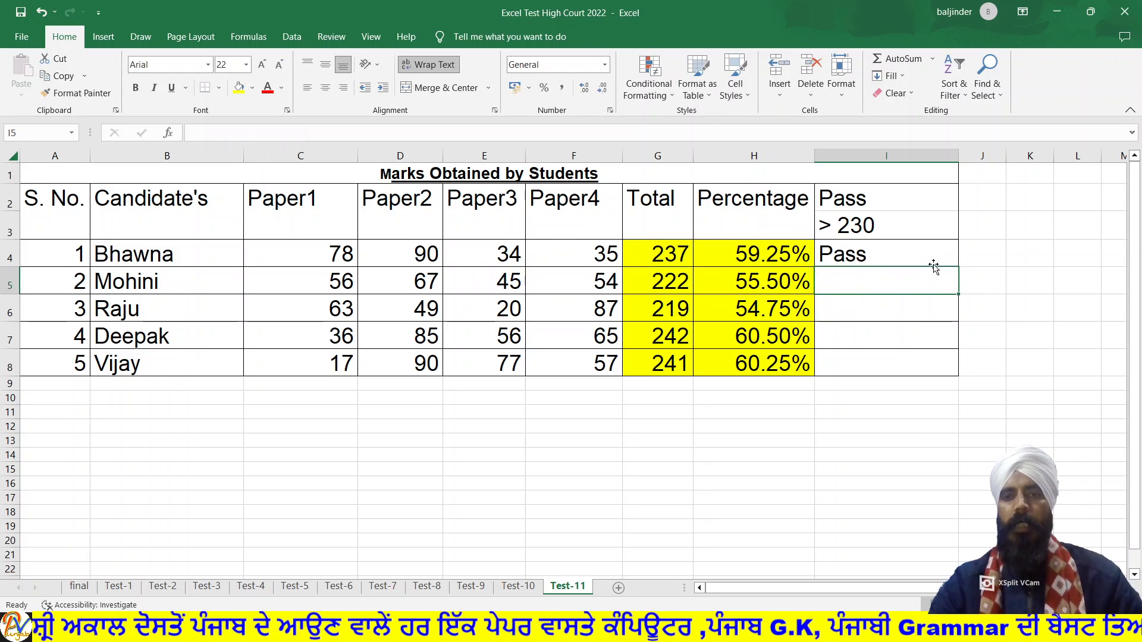
Step: Copy the pass/fail formula from I4 down to I8
click(914, 255)
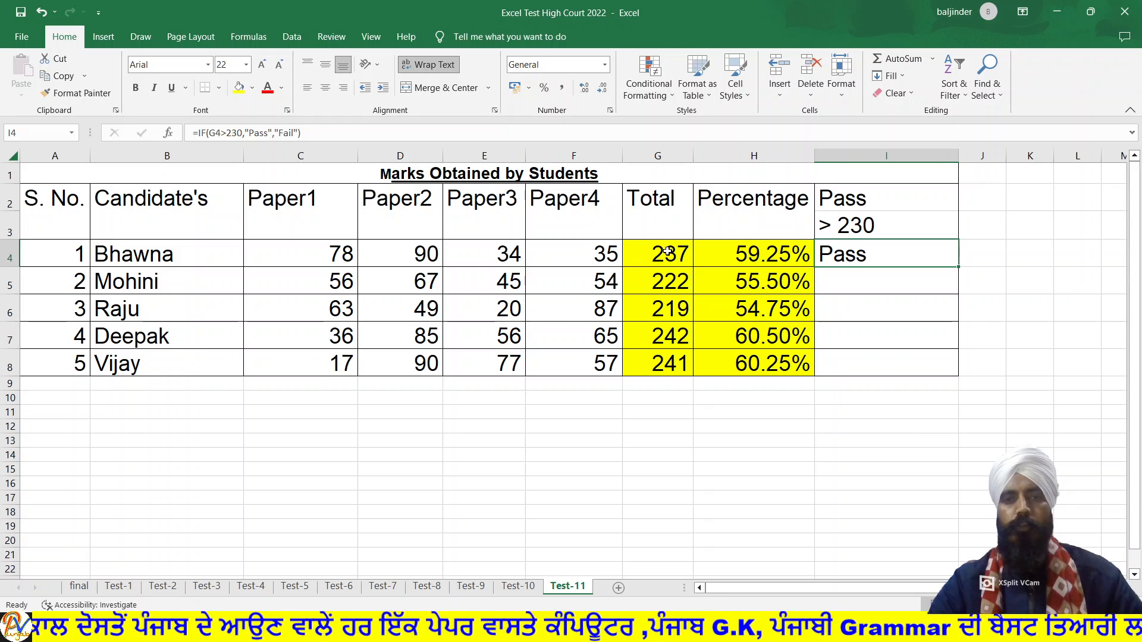
drag(957, 266, 961, 367)
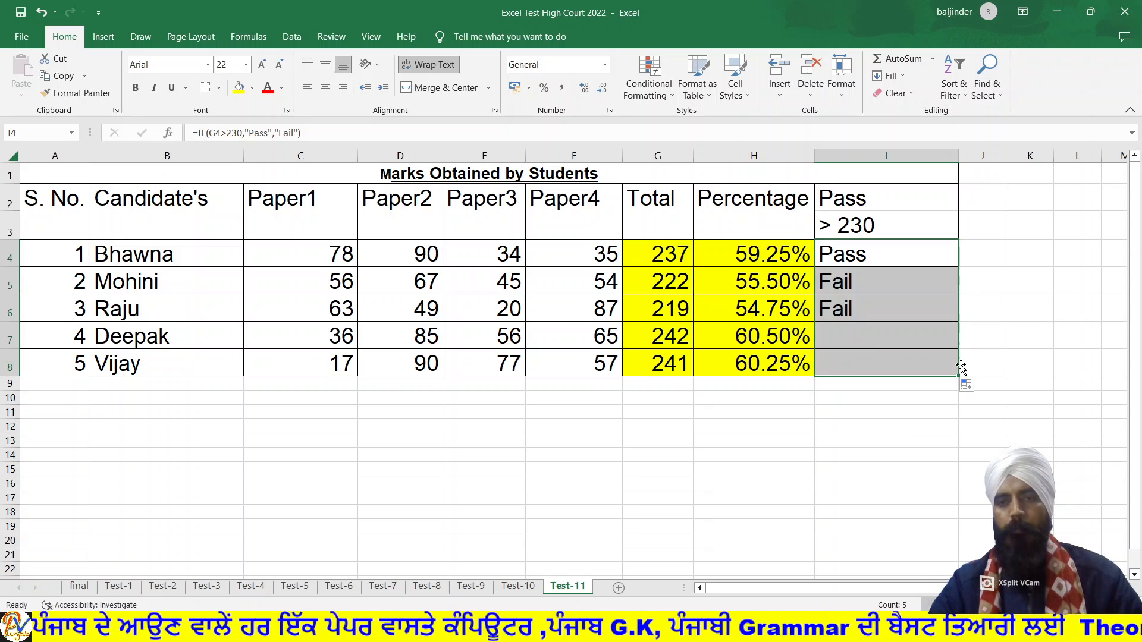
click(1072, 305)
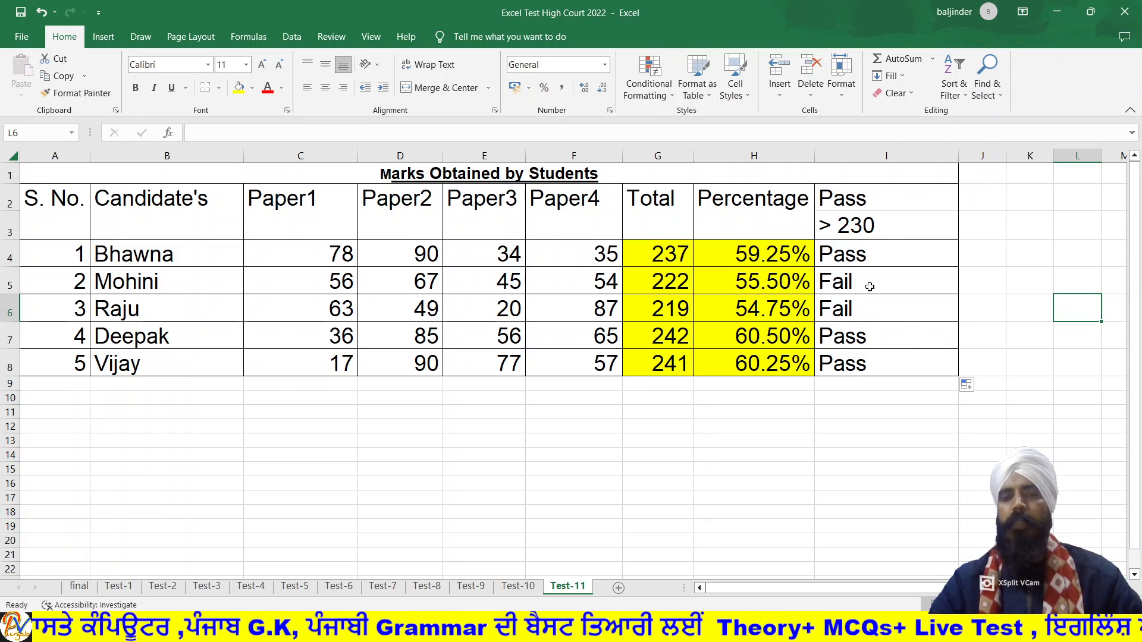
Step: Add an Equal To conditional format to I4:I8 that shows "fail" in Light Red Fill with Dark Red Text
drag(869, 256, 872, 363)
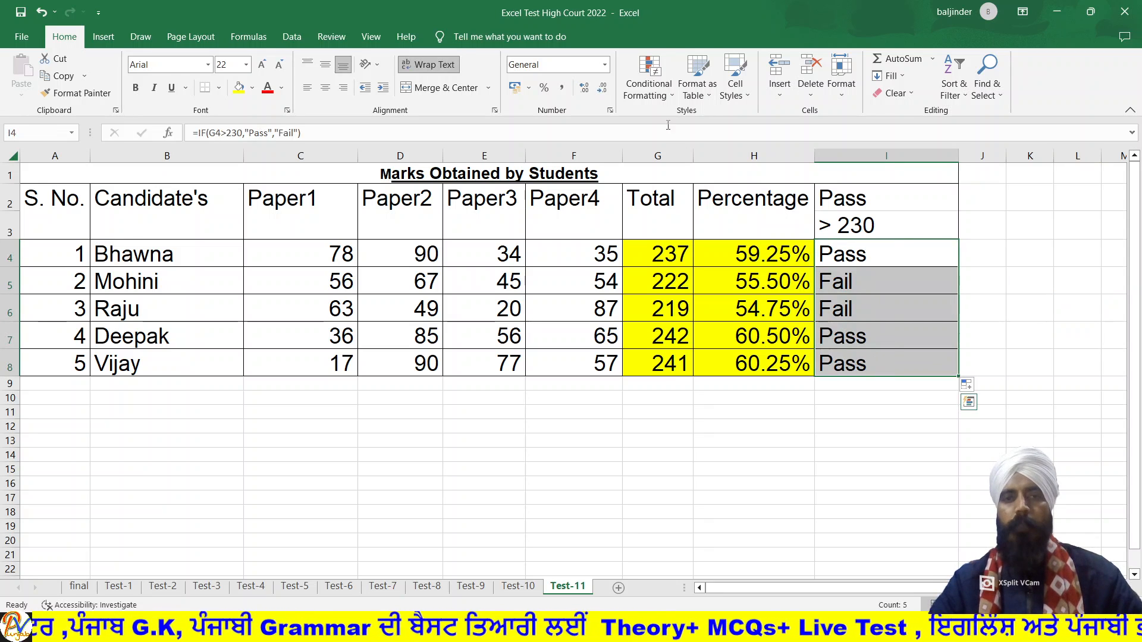
click(654, 69)
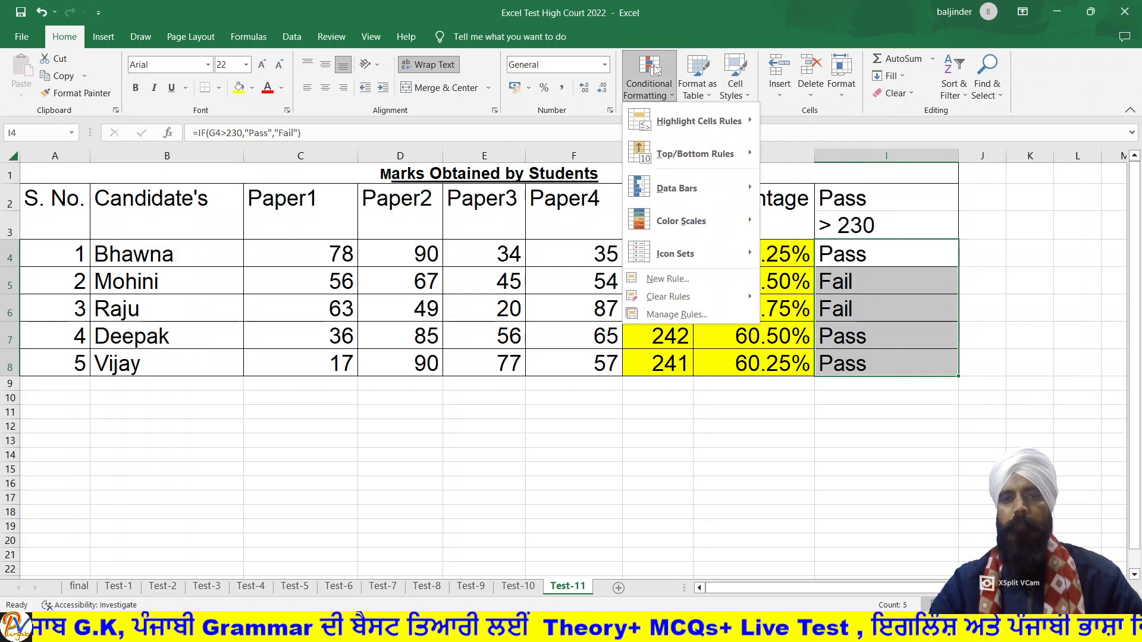
mouse_move(698, 122)
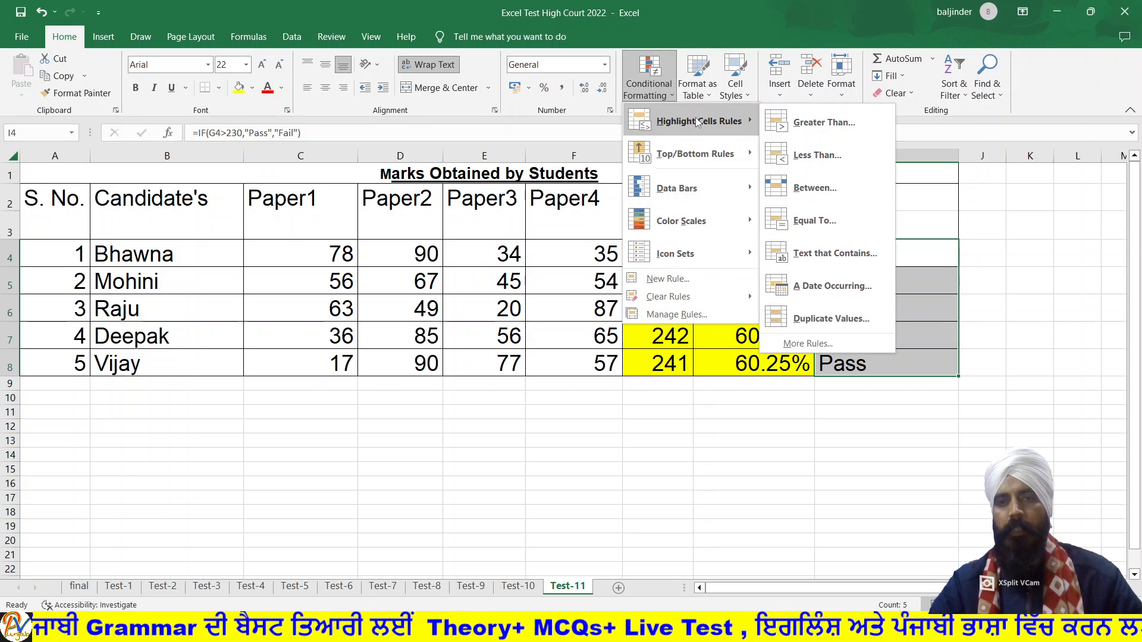
click(812, 220)
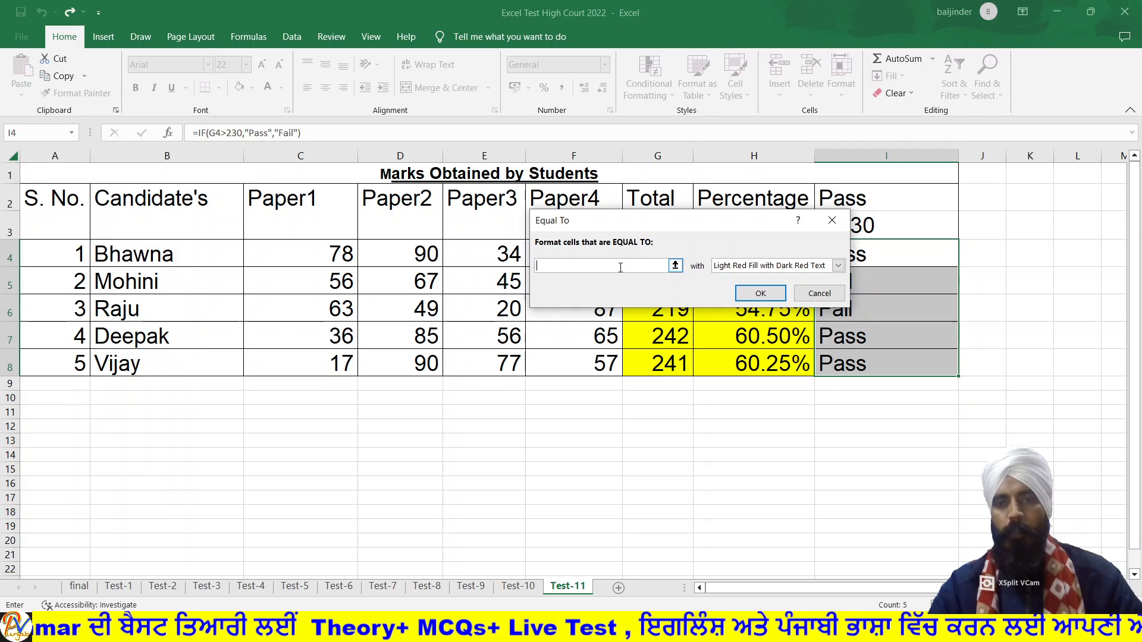
text(fail)
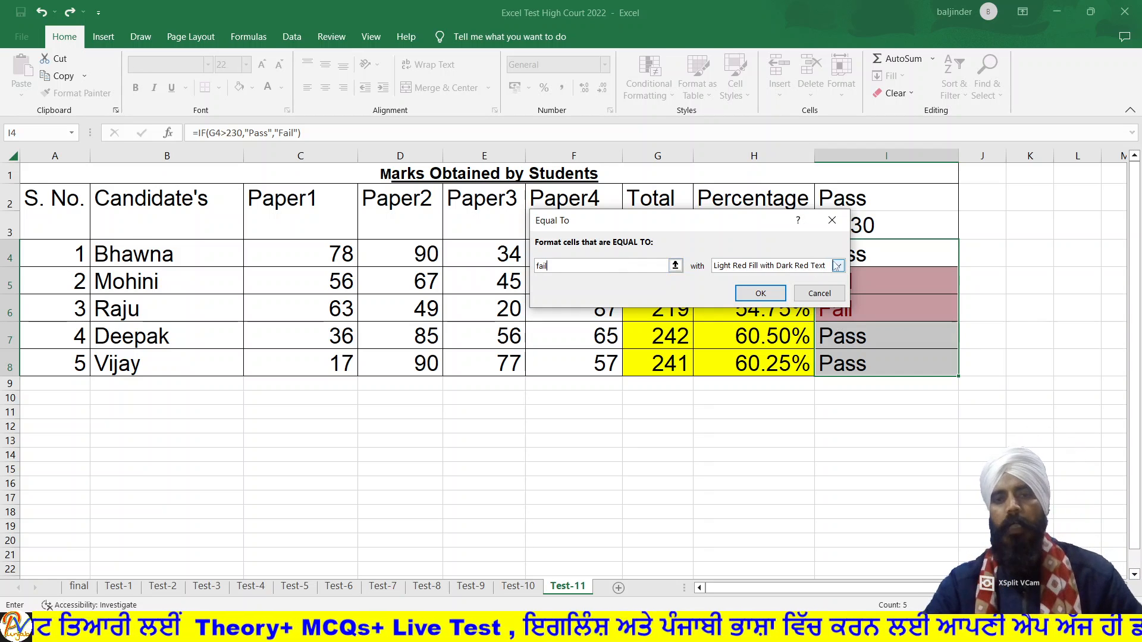
click(780, 293)
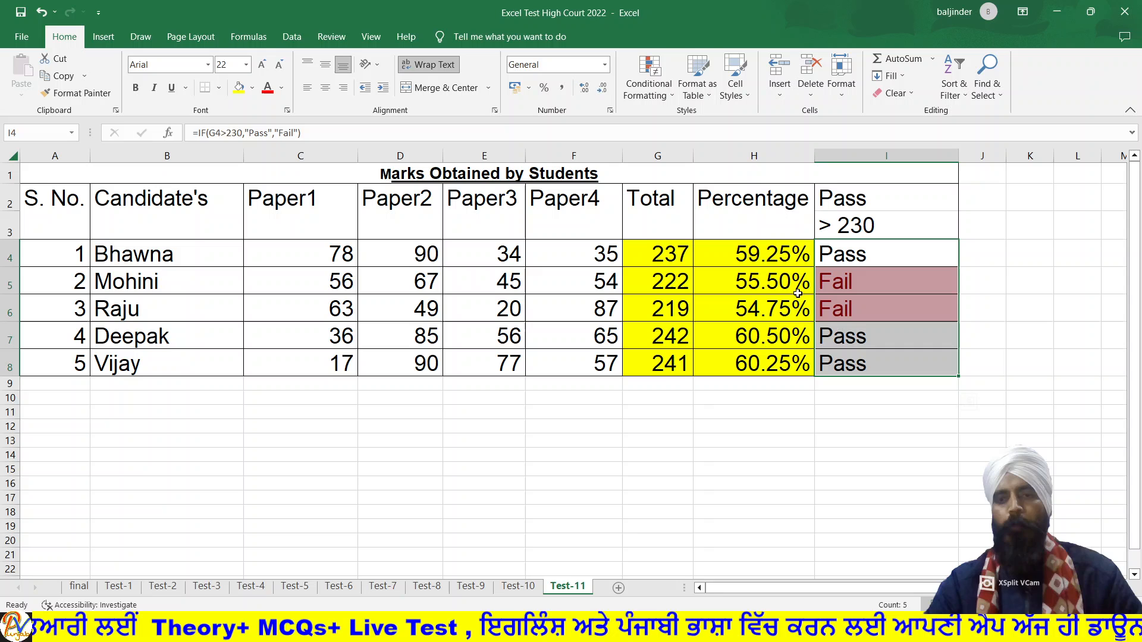
click(1059, 336)
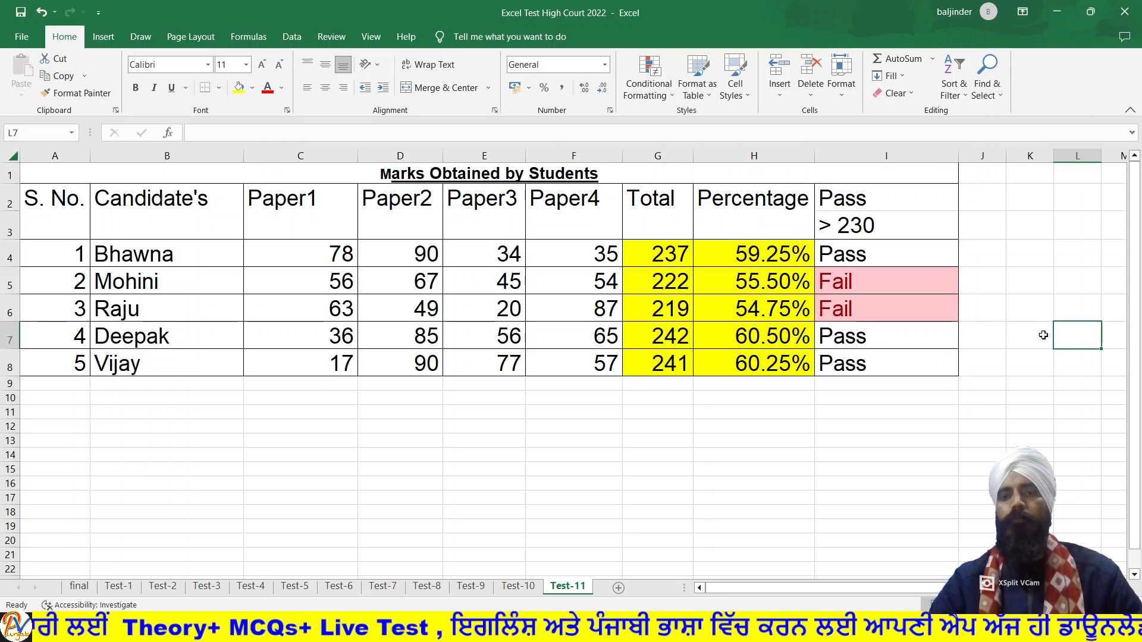
Step: Add an Equal To conditional format to I4 that shows "pass" in Green Fill with Dark Green Text
click(885, 257)
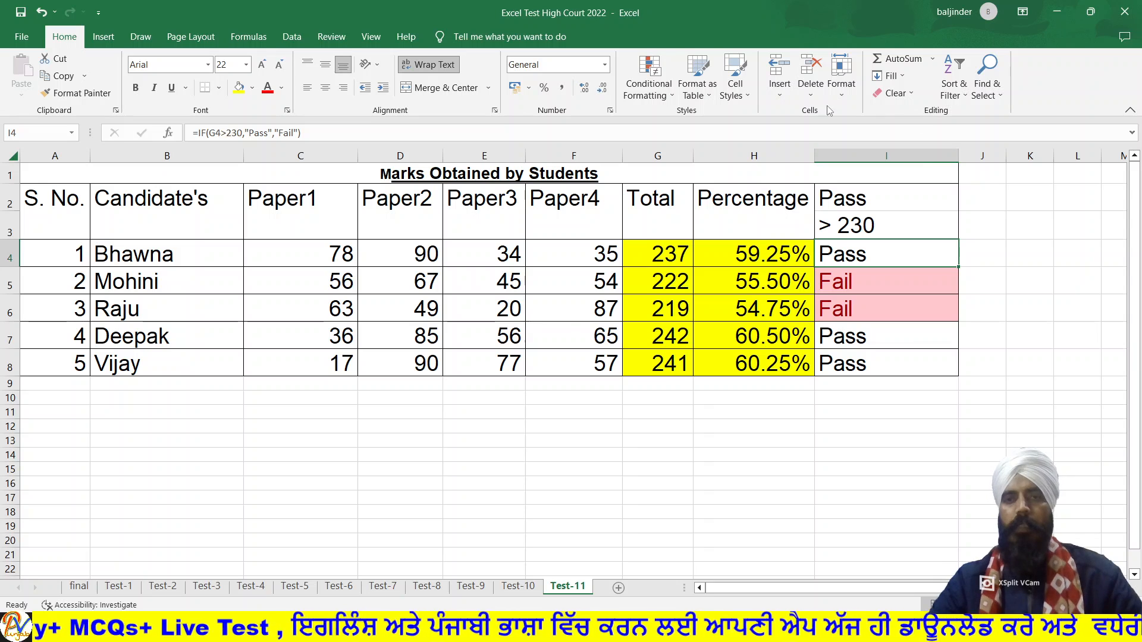
click(657, 95)
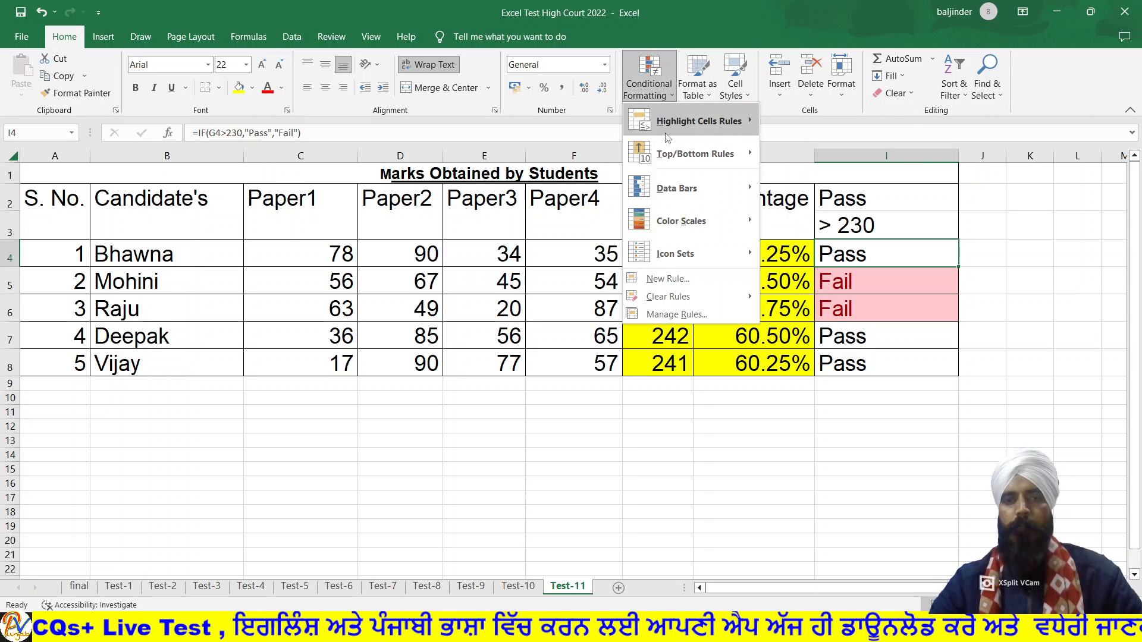
mouse_move(697, 125)
click(819, 222)
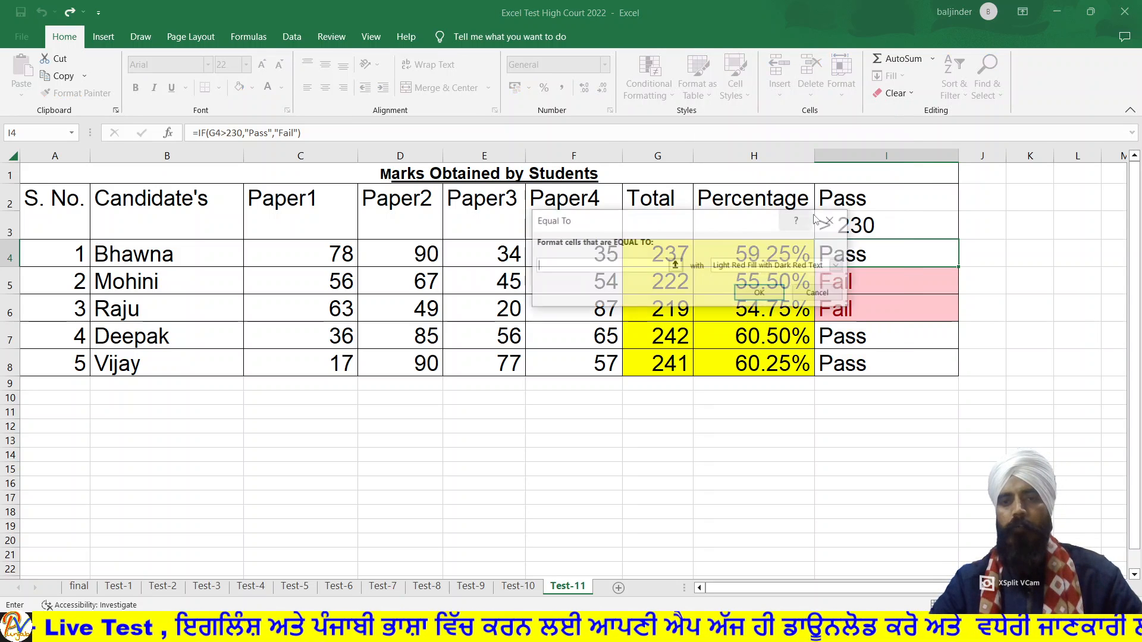
text(pa)
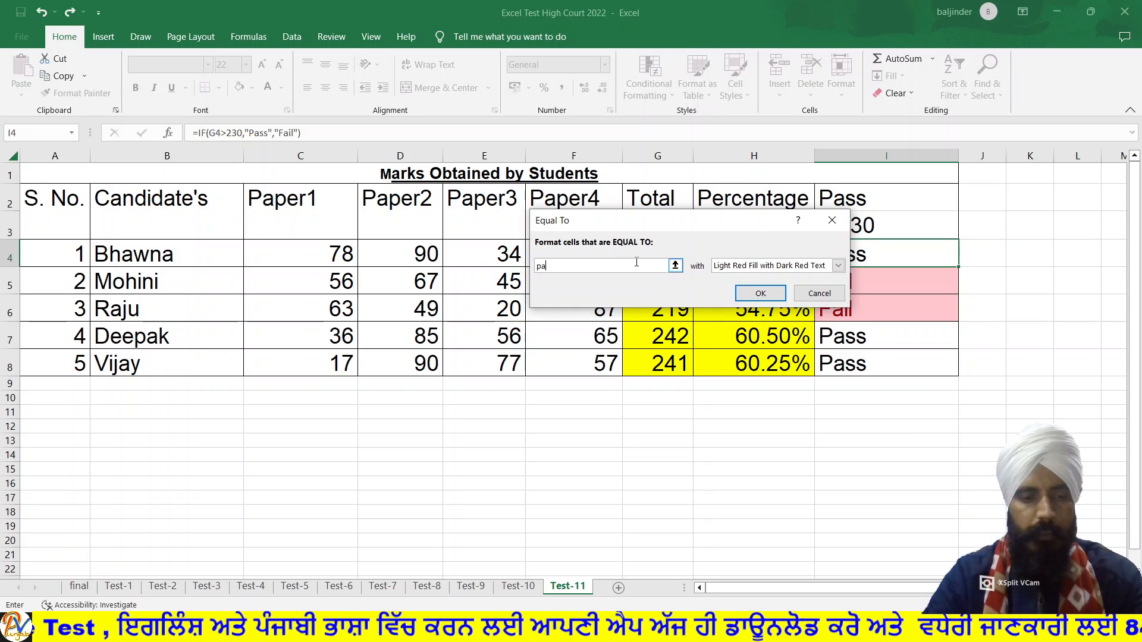
text(ss)
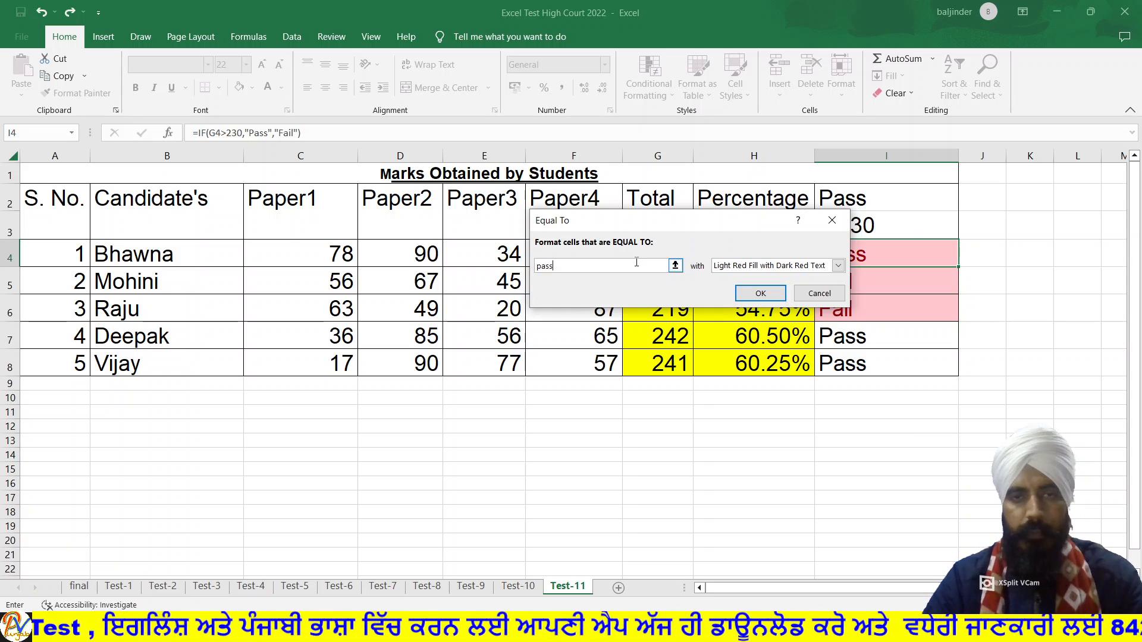
click(837, 265)
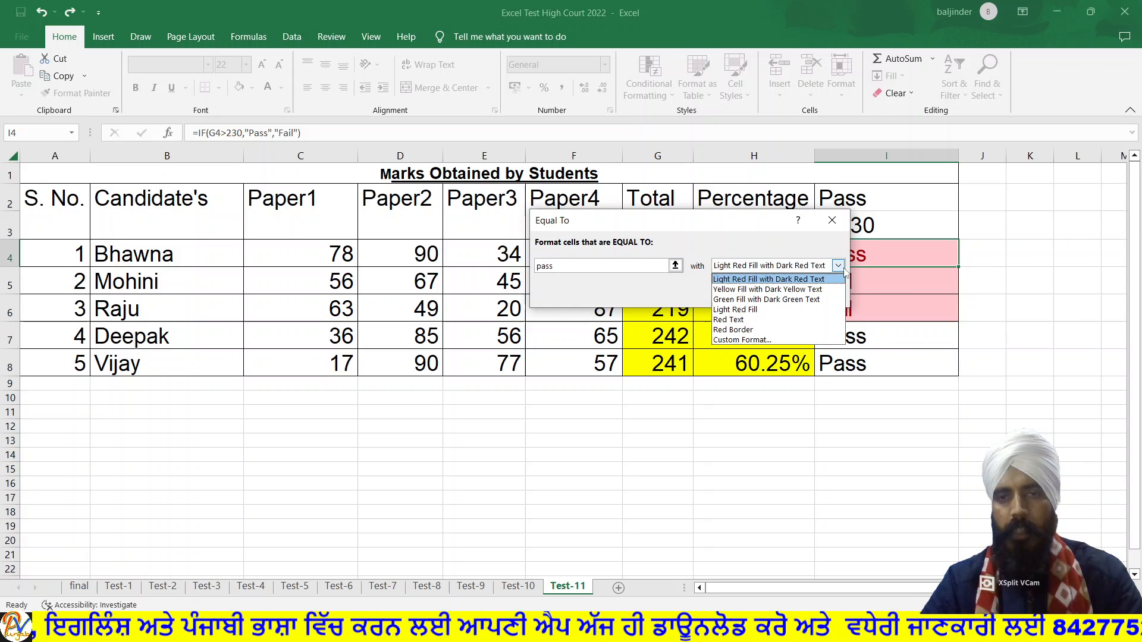
click(823, 299)
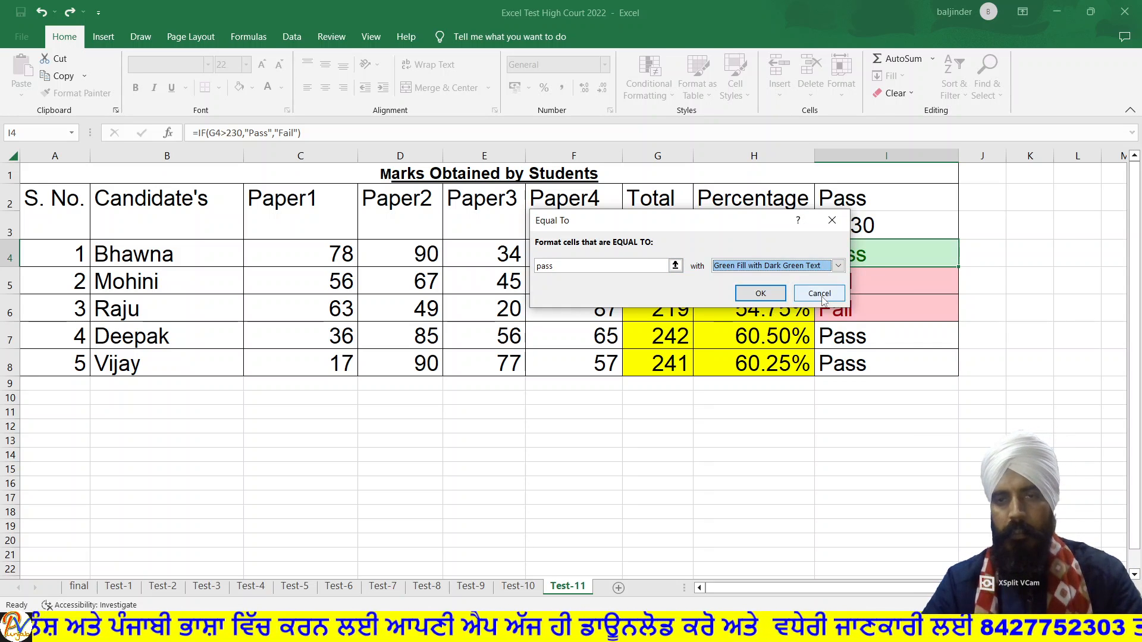
click(761, 293)
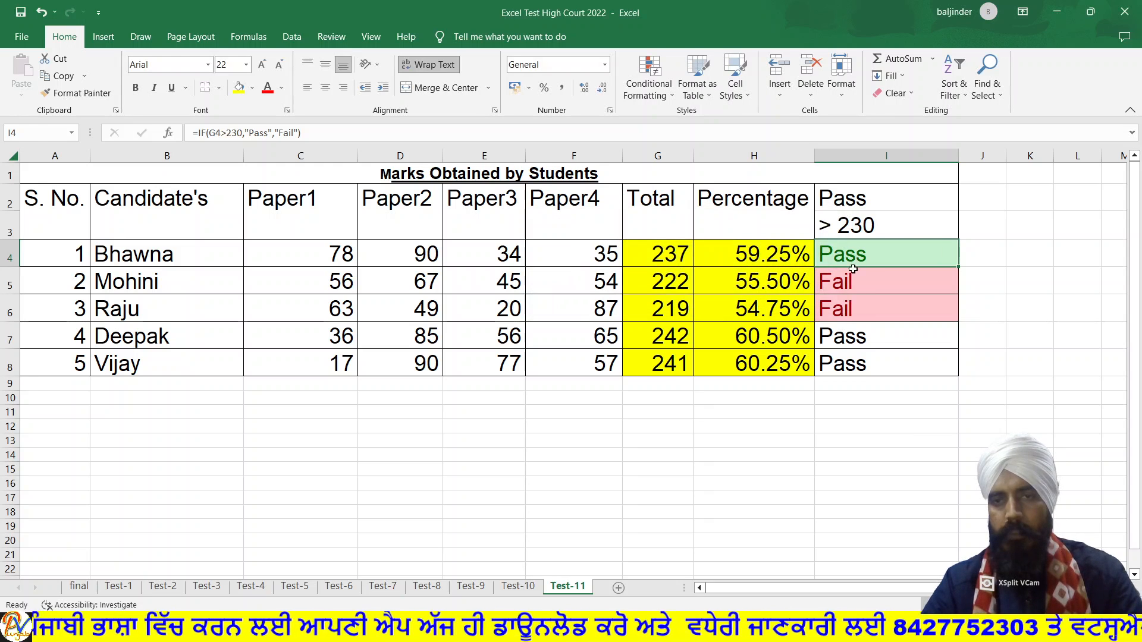
Step: Add an Equal To conditional format to I4:I8 that shows "pass" in Green Fill with Dark Green Text
drag(852, 267, 867, 357)
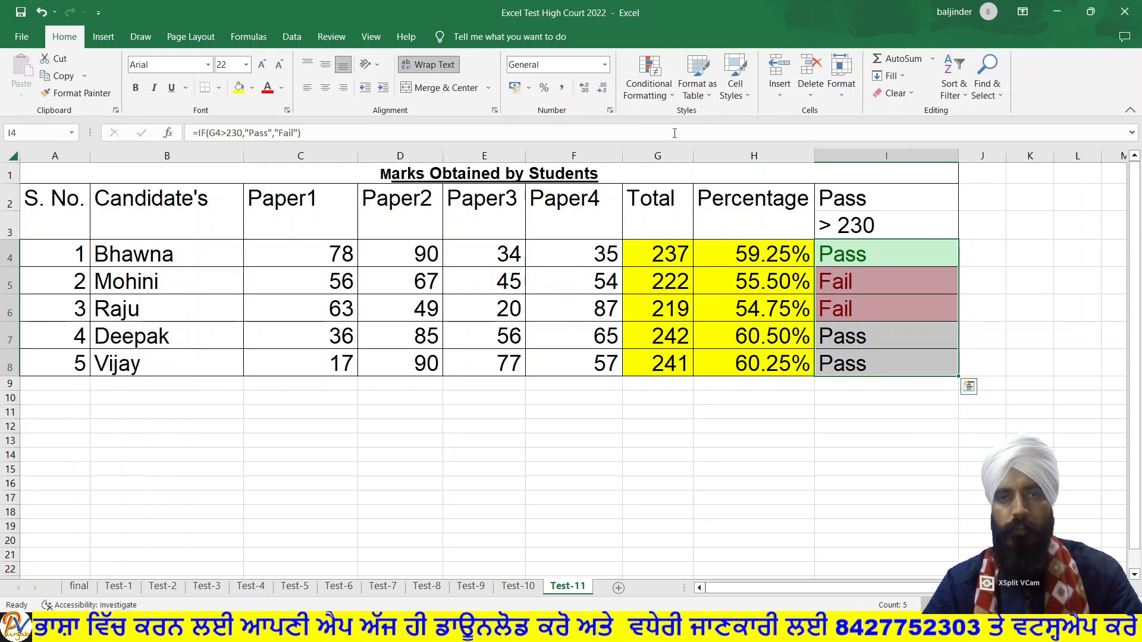
click(660, 94)
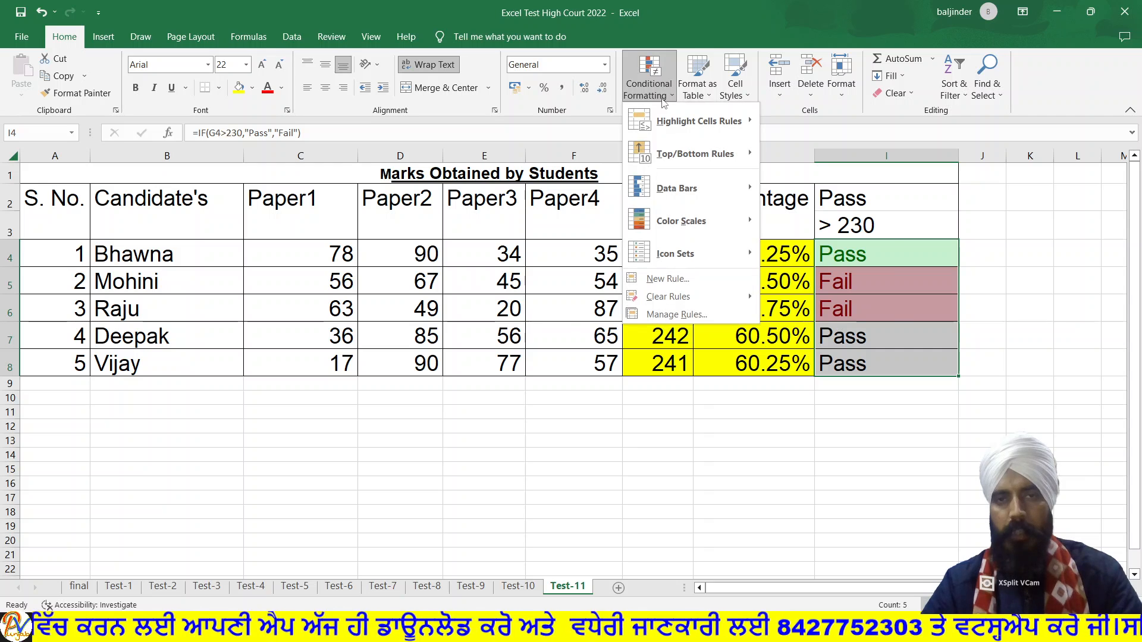
mouse_move(671, 123)
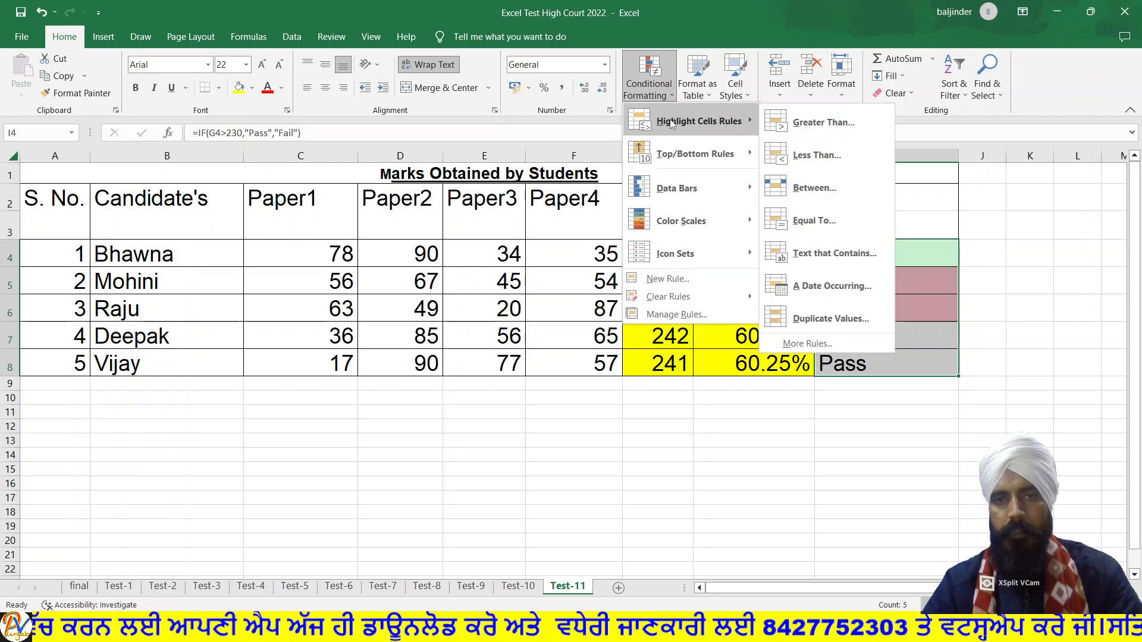
click(829, 220)
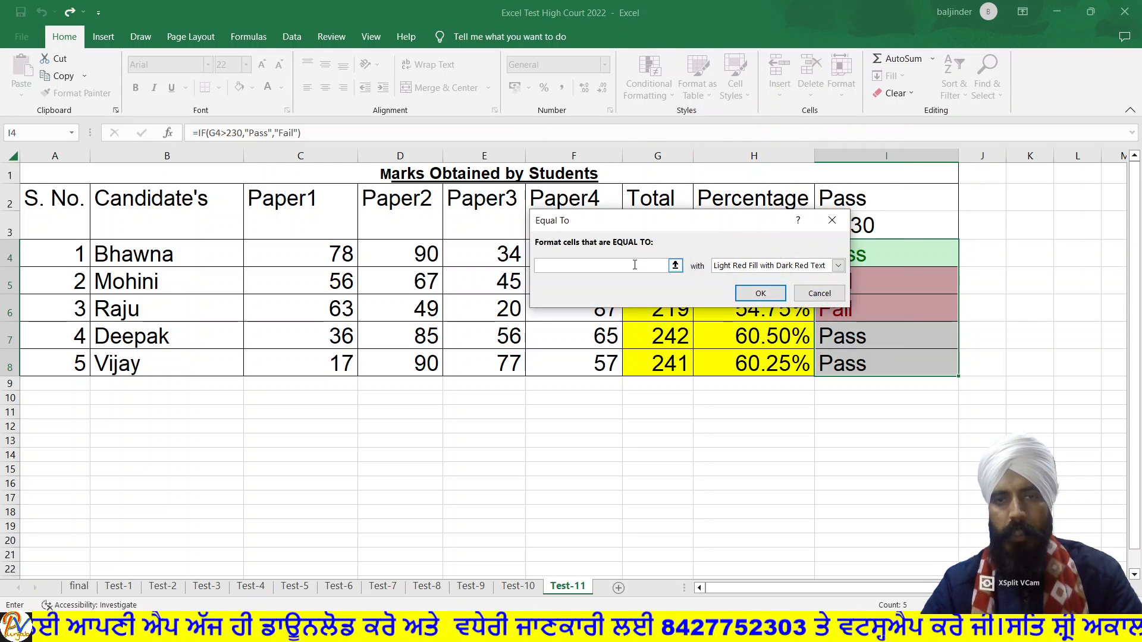
text(pass)
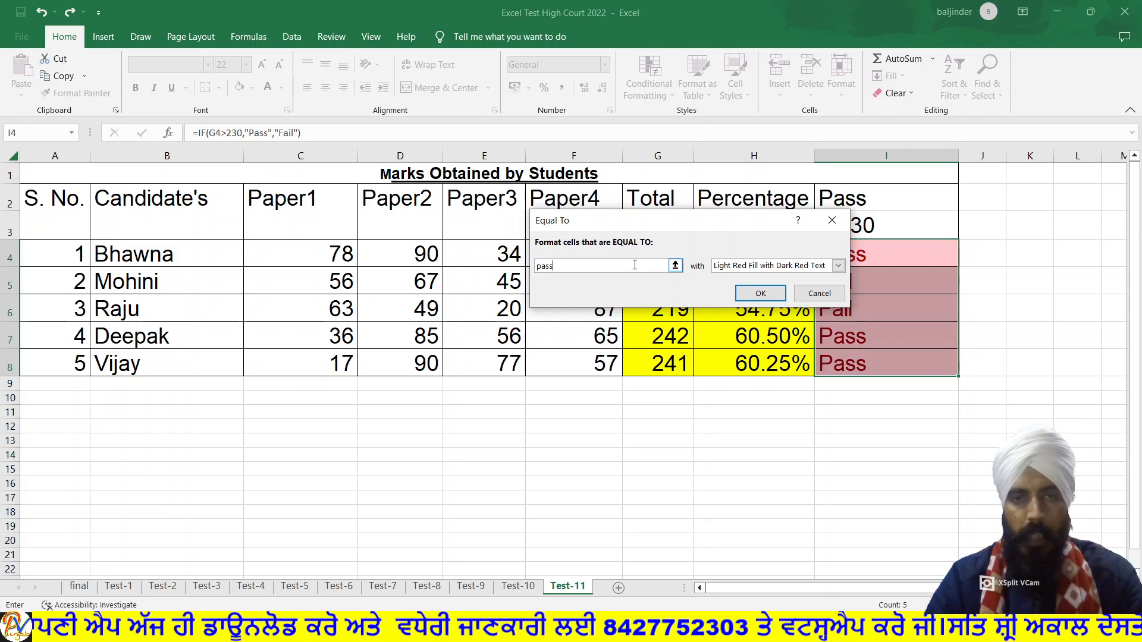
click(837, 266)
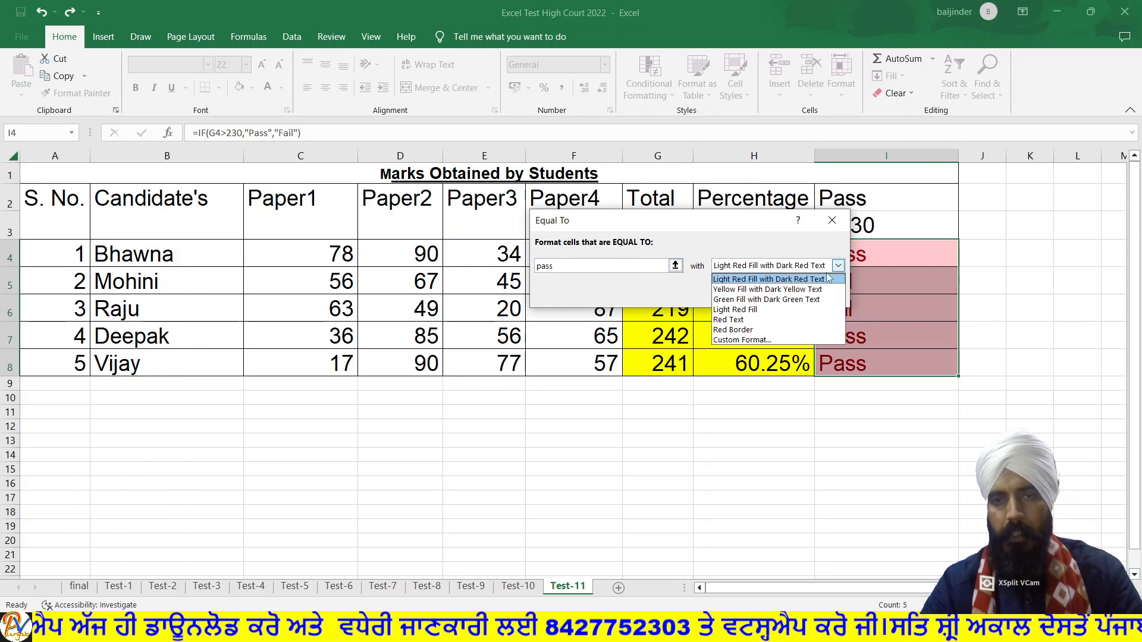
click(820, 299)
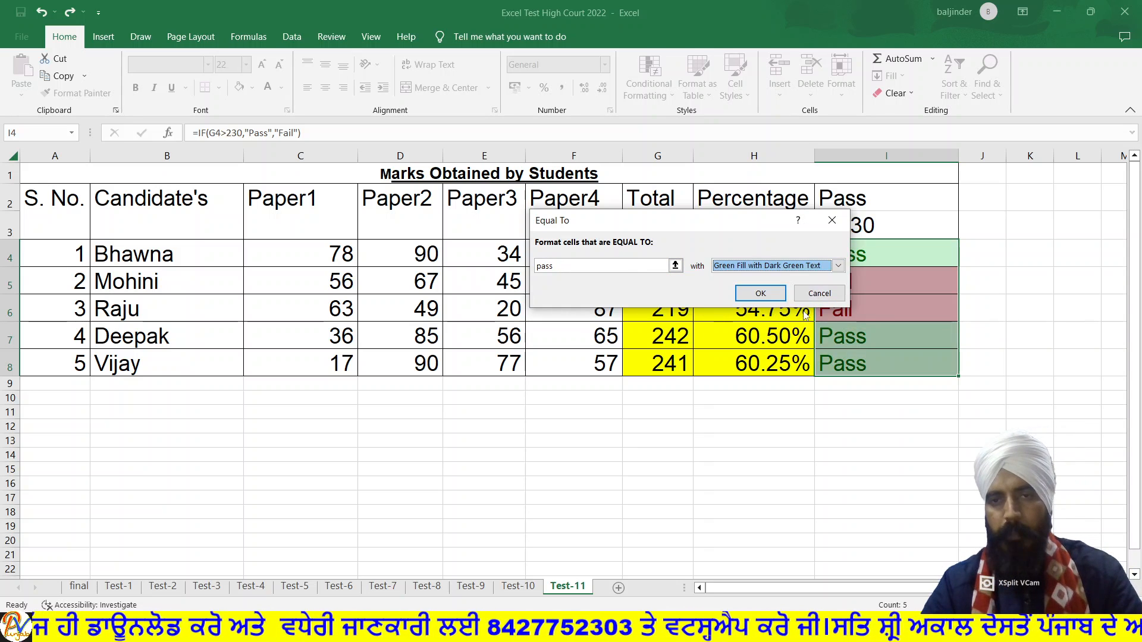
click(760, 293)
click(1011, 329)
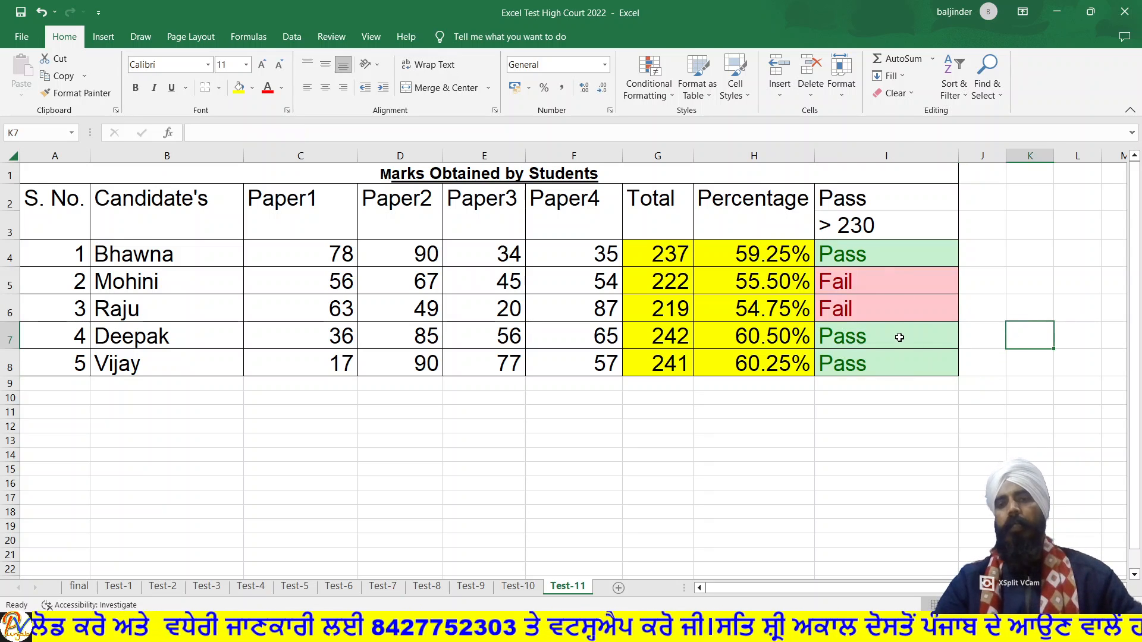
Step: Inspect the pass/fail formula in I4 and leave it as it is
click(884, 254)
double_click(886, 254)
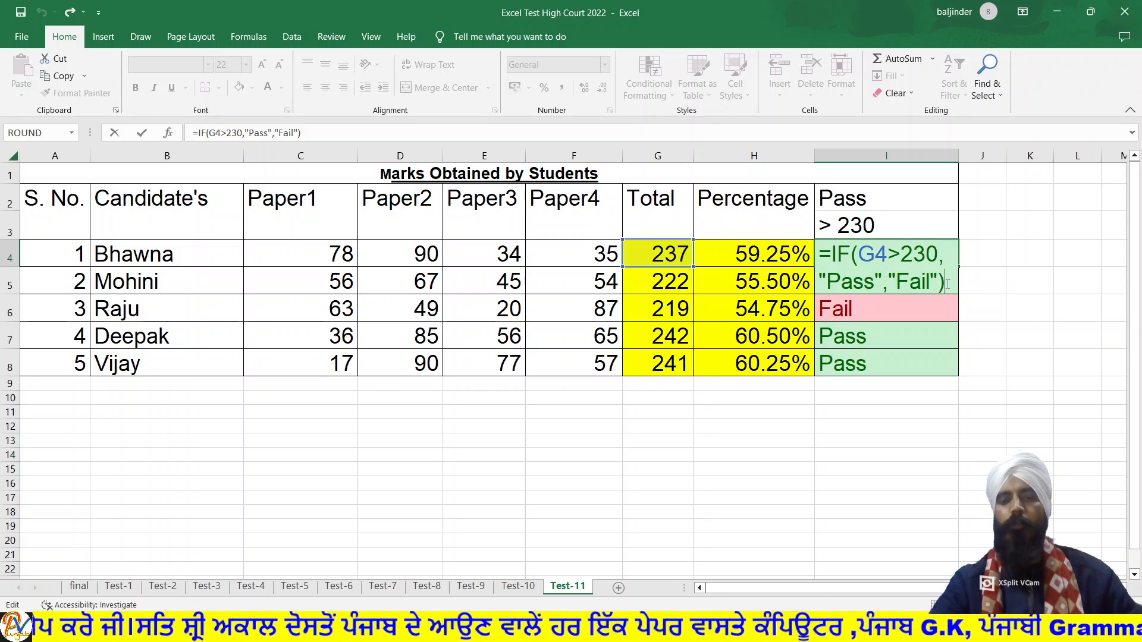
key(Return)
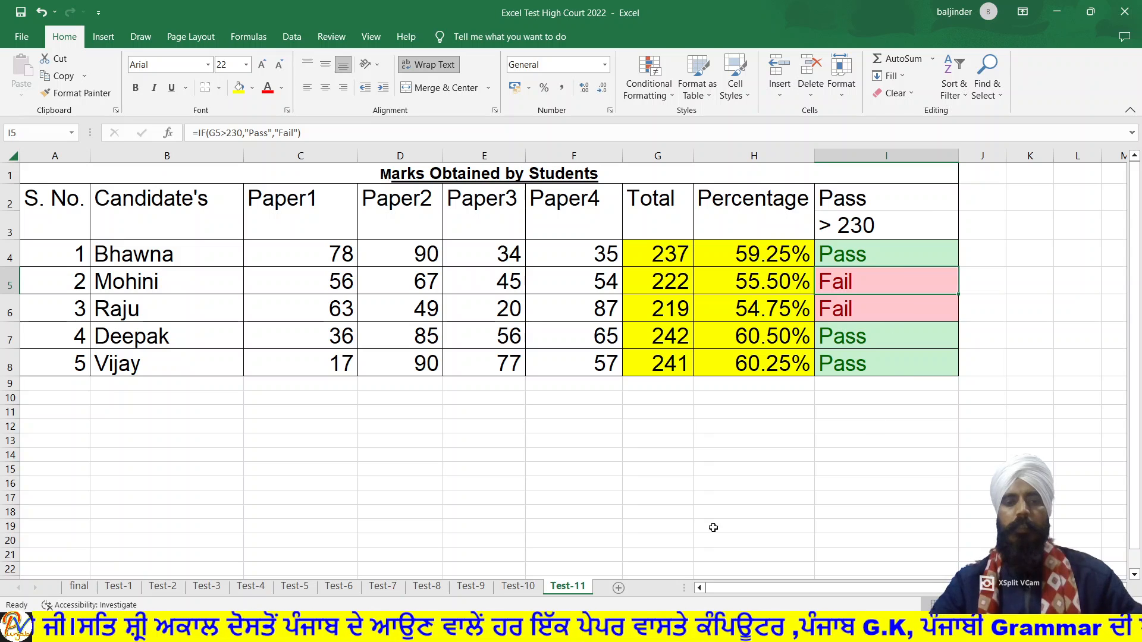
Step: Look through the test sheets from Test-6 to Test-10 and return to Test-11
click(354, 589)
click(382, 588)
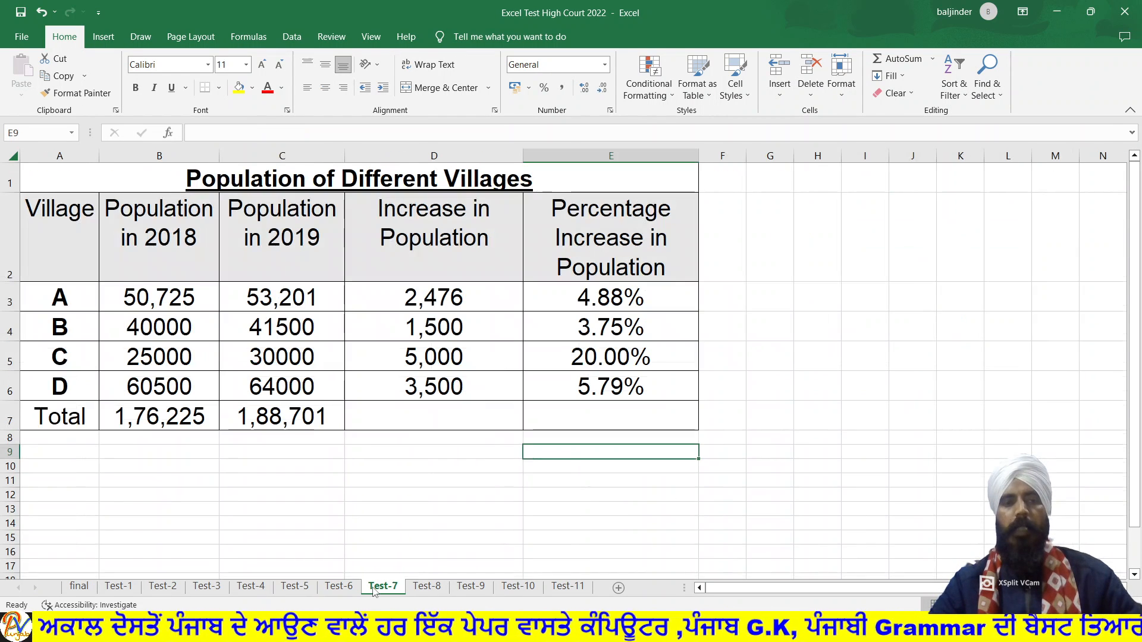
click(434, 588)
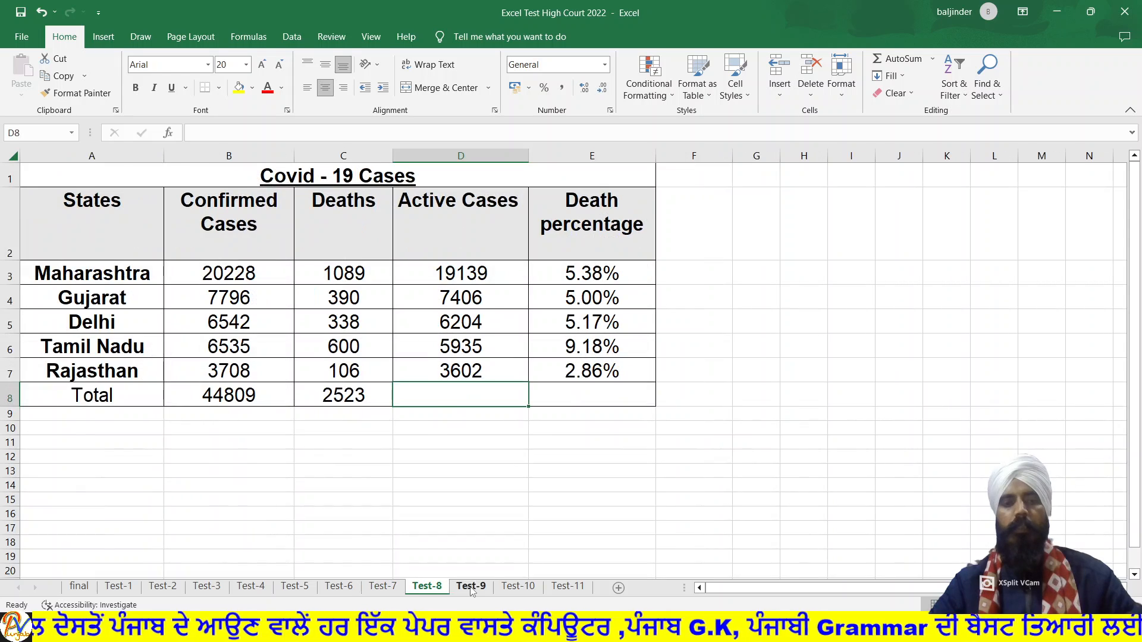
click(470, 587)
click(506, 589)
click(564, 589)
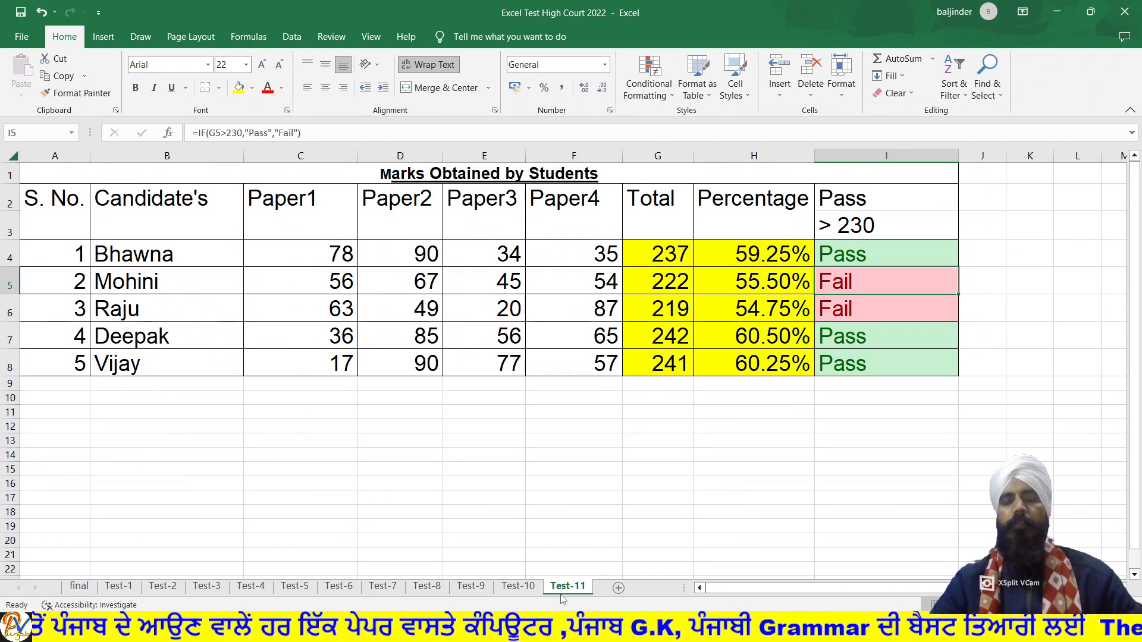